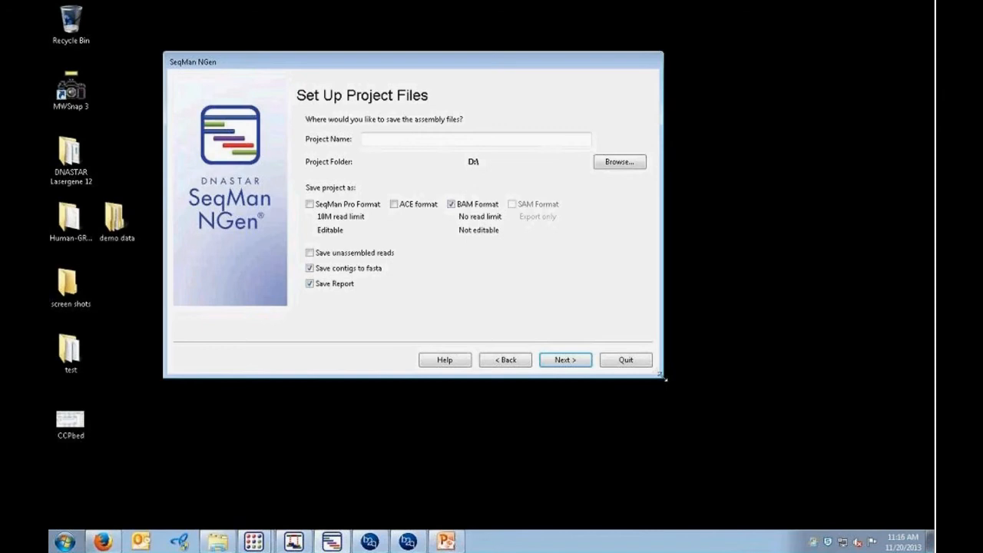
# Enlarge and reposition the assembly wizard window, and return to its welcome page
pyautogui.moveTo(663, 377); pyautogui.dragTo(874, 498)
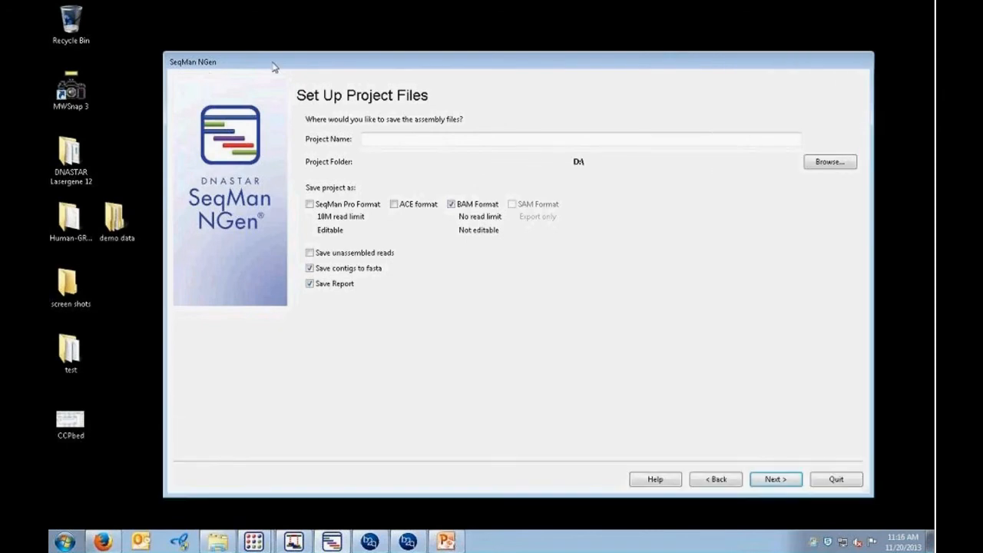
pyautogui.moveTo(274, 64); pyautogui.dragTo(226, 48)
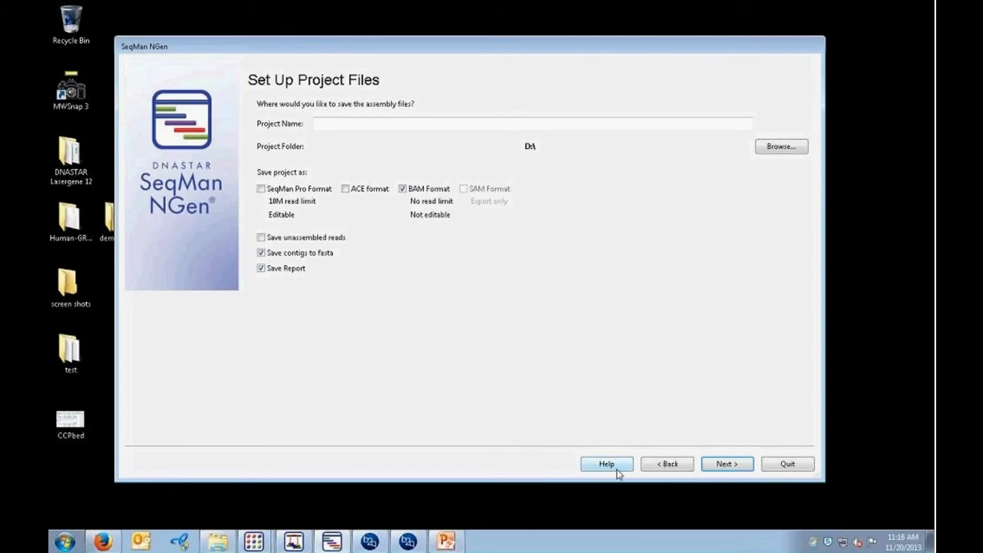
pyautogui.click(658, 465)
pyautogui.click(658, 467)
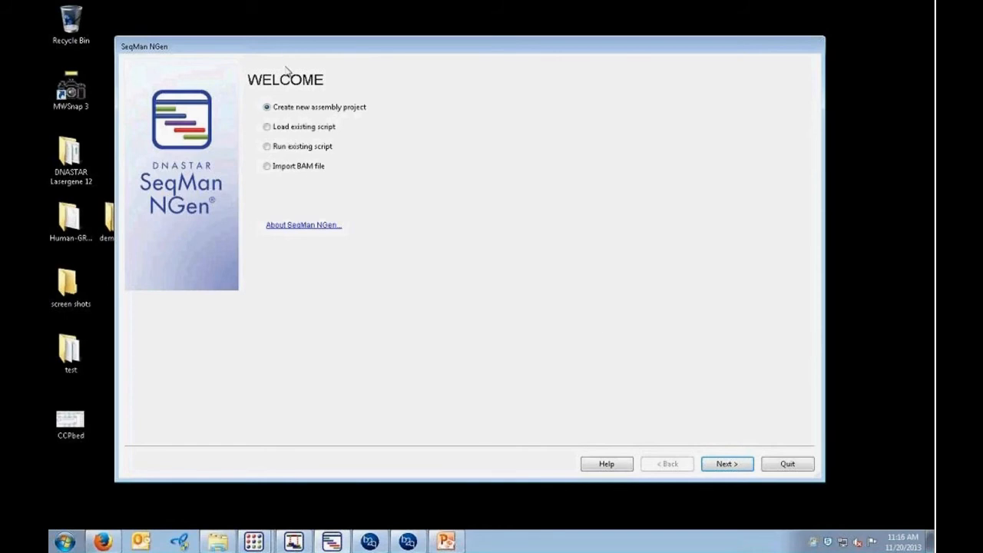
# Start a new assembly project and choose Transcriptome / ChIP-seq assembly as its project type
pyautogui.click(736, 464)
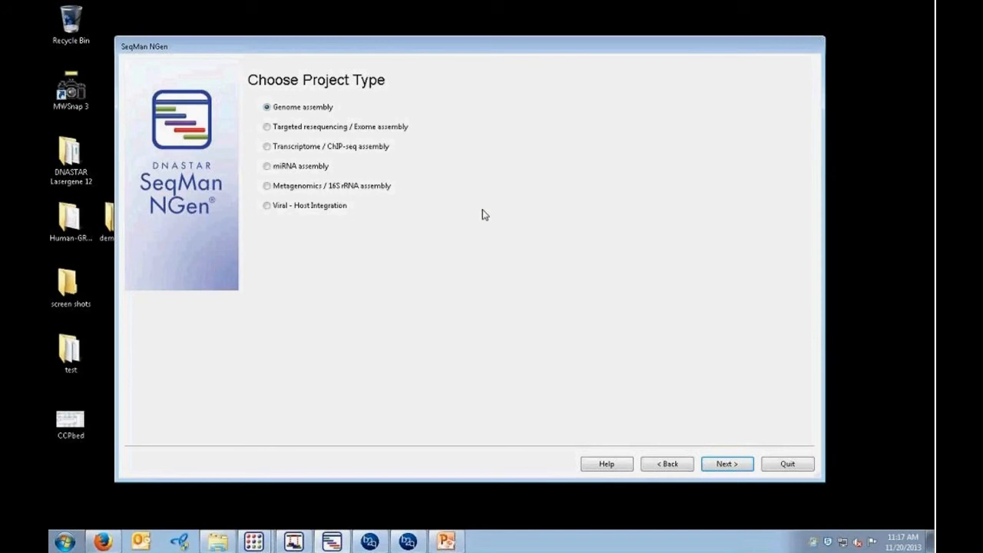
pyautogui.click(267, 148)
# Consult the help on choosing a project type, including the table of assembly types each selection enables
pyautogui.click(608, 466)
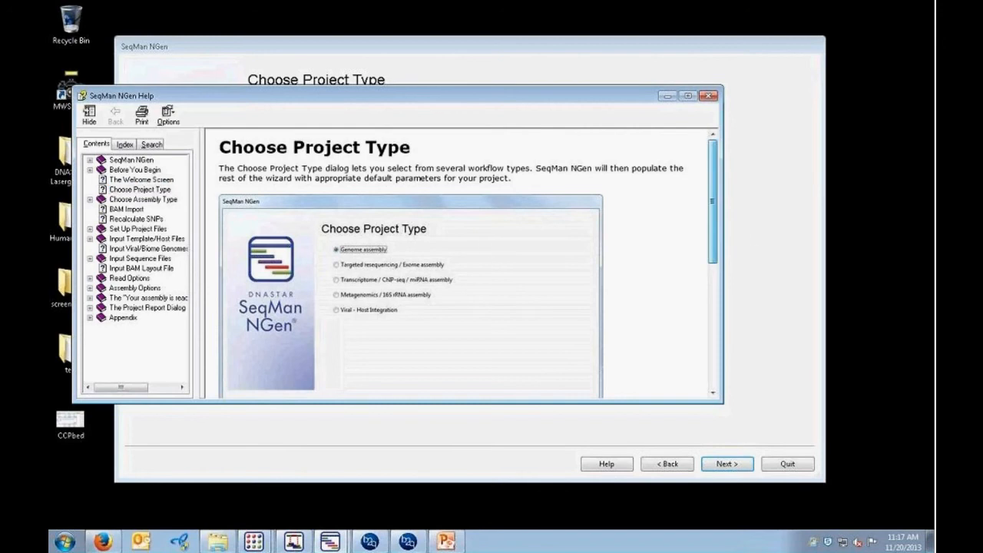
pyautogui.moveTo(716, 238); pyautogui.dragTo(710, 354)
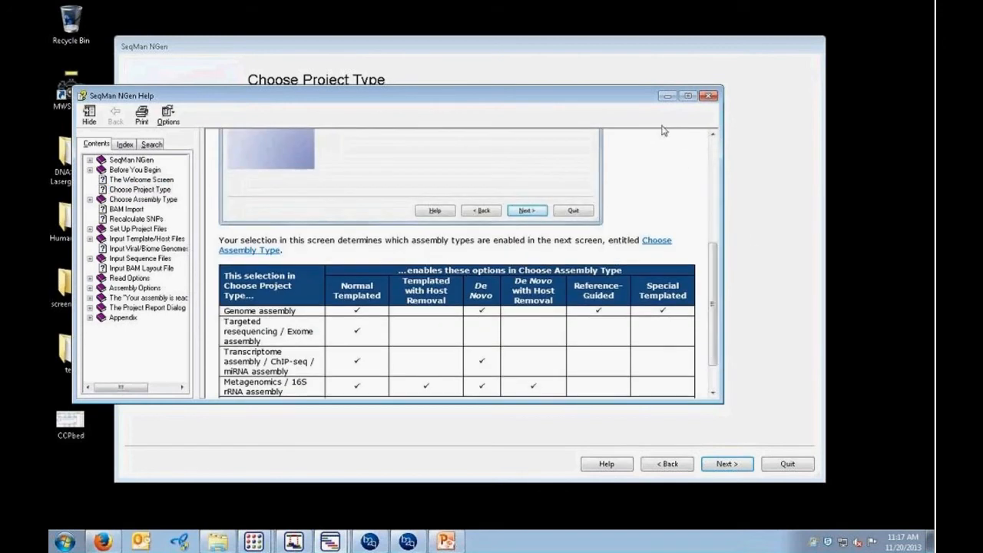
pyautogui.click(667, 96)
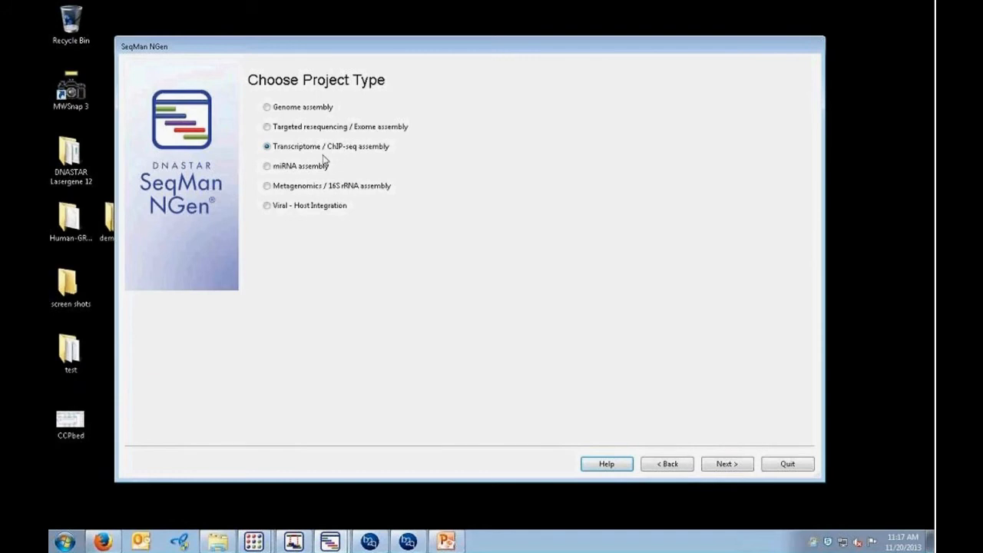
# Proceed with De novo assembly as the assembly type and name the project Brassica_trans
pyautogui.click(726, 463)
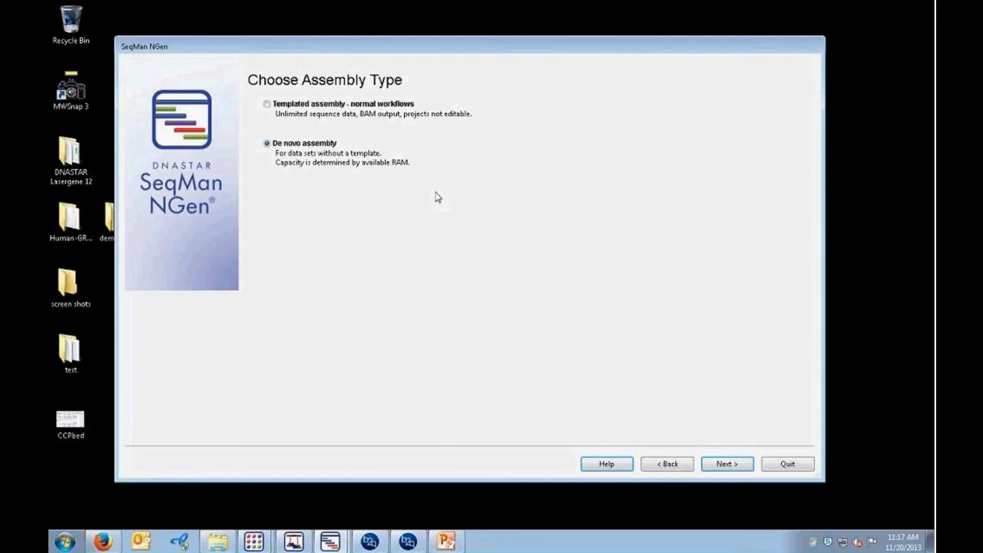
pyautogui.click(743, 465)
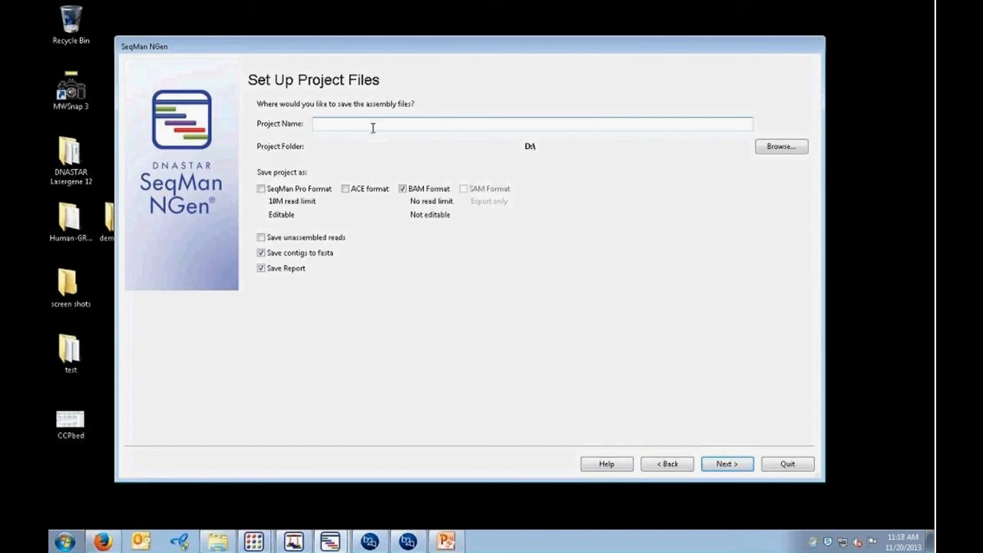
pyautogui.write('Brassica_trans')
# Set the project folder to D:\Brassica and accept overwriting the existing project file
pyautogui.click(787, 150)
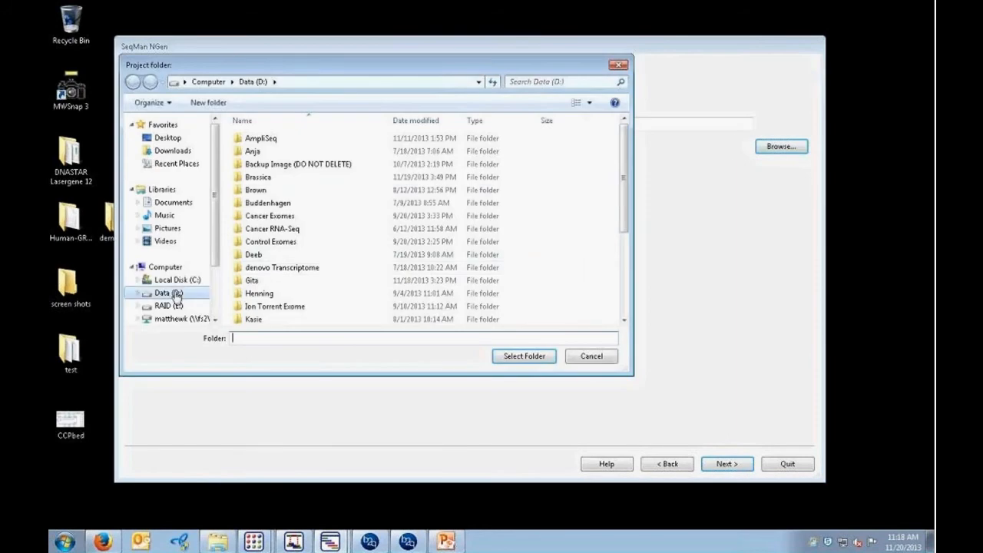
pyautogui.doubleClick(261, 178)
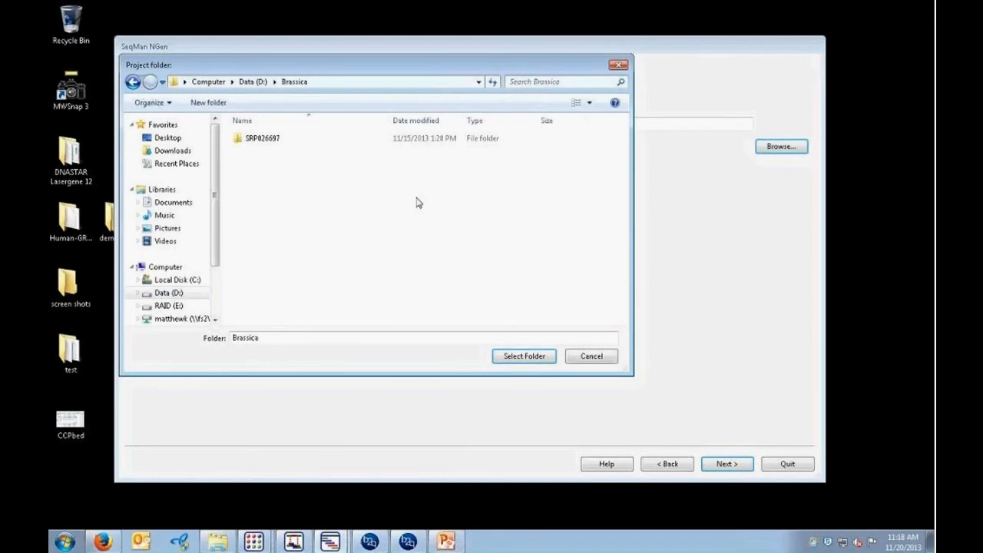
pyautogui.click(524, 356)
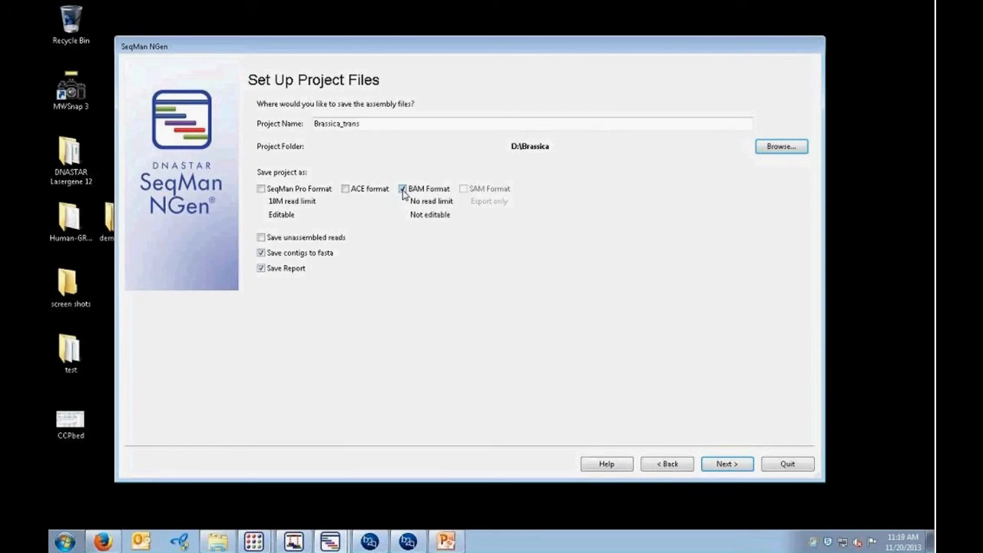
pyautogui.click(726, 464)
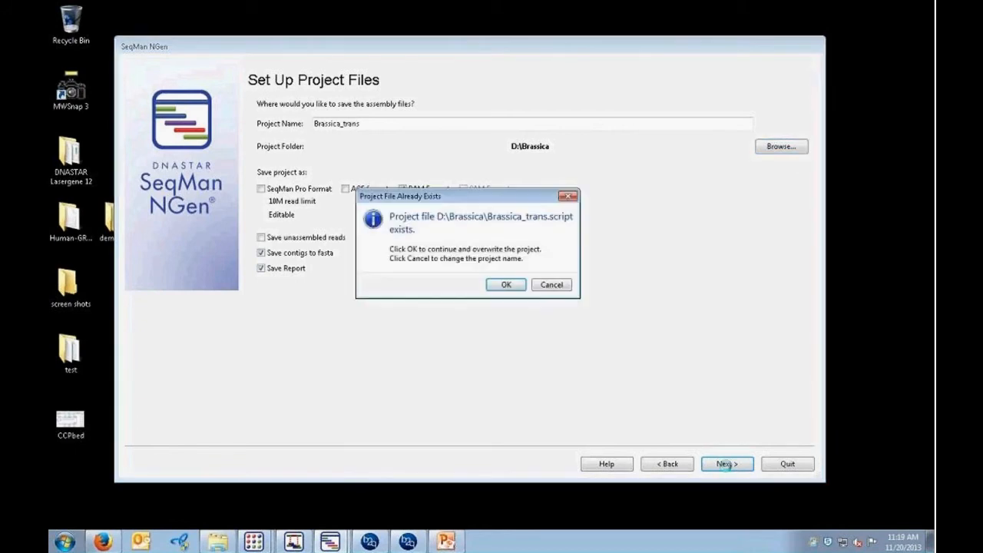
pyautogui.click(516, 289)
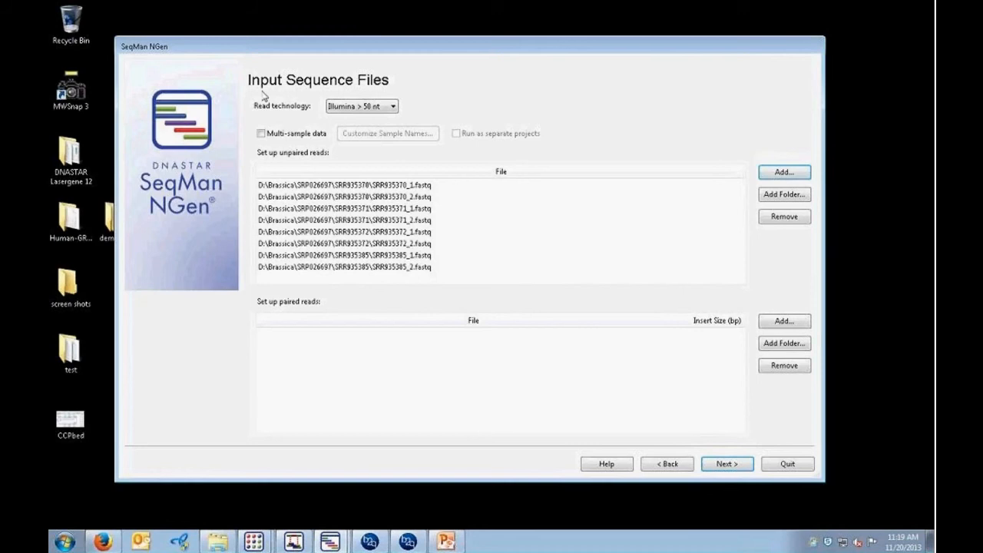
# Keep Illumina > 50 nt as the read technology and add SRR935385_1.fastq and SRR935385_2.fastq as unpaired reads
pyautogui.click(392, 107)
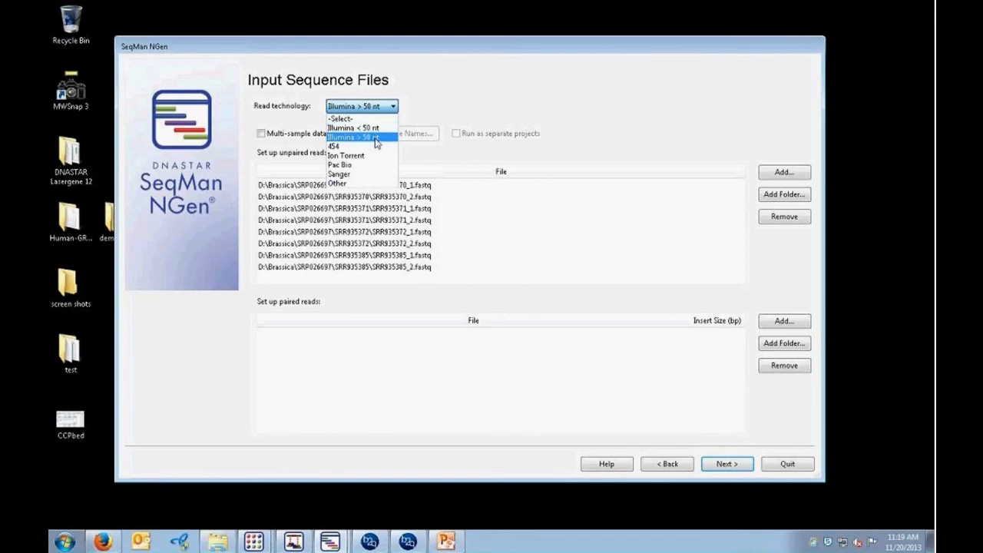
pyautogui.click(377, 142)
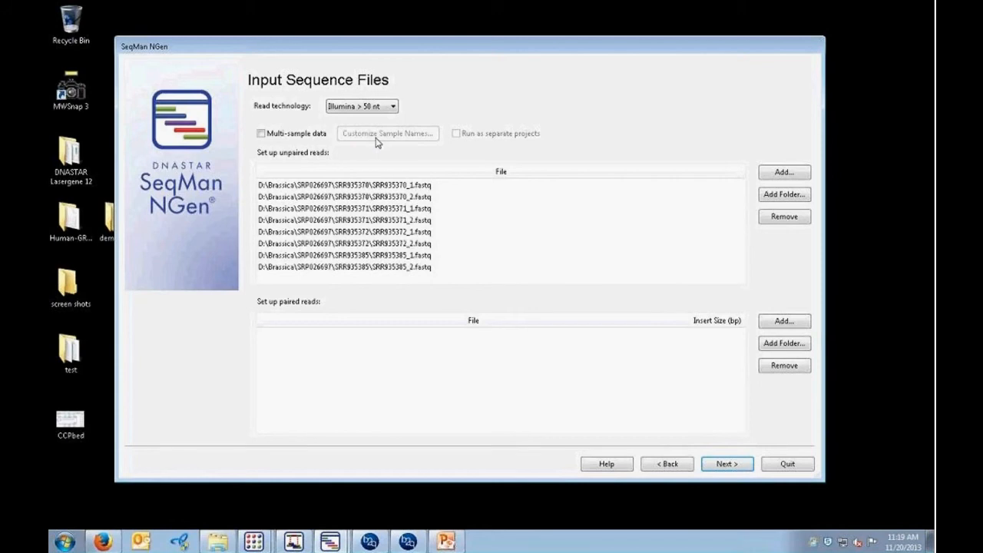
pyautogui.click(785, 173)
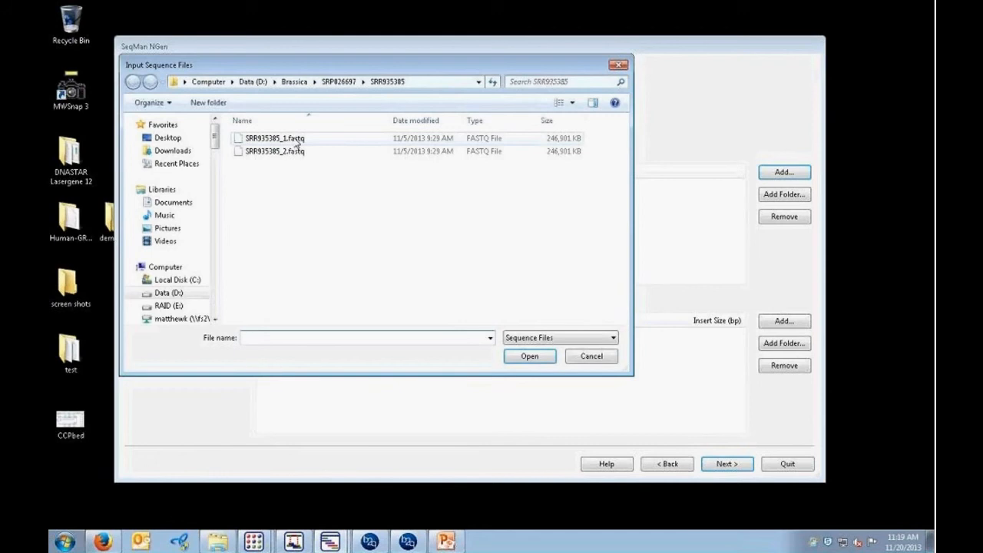
pyautogui.click(296, 140)
pyautogui.keyDown('shift'); pyautogui.click(297, 153); pyautogui.keyUp('shift')
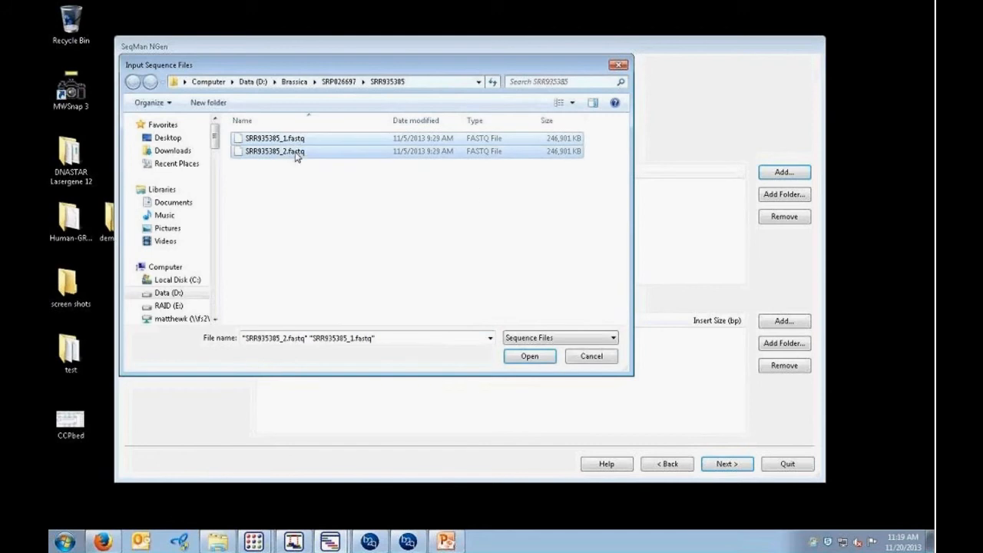
pyautogui.click(530, 356)
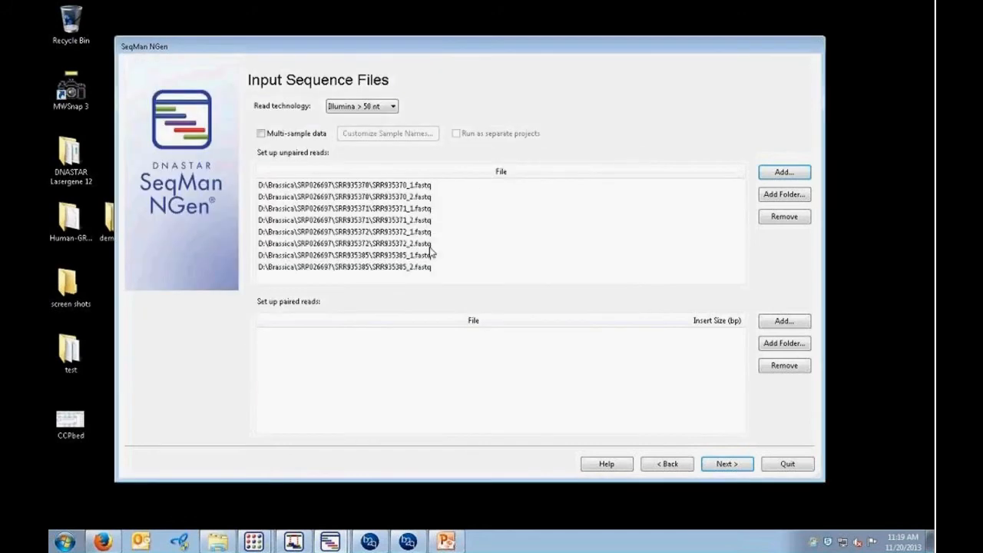
# Add the two SRR935372 fastq files from the SRP026697 folder as unpaired reads and continue to the read options
pyautogui.click(780, 175)
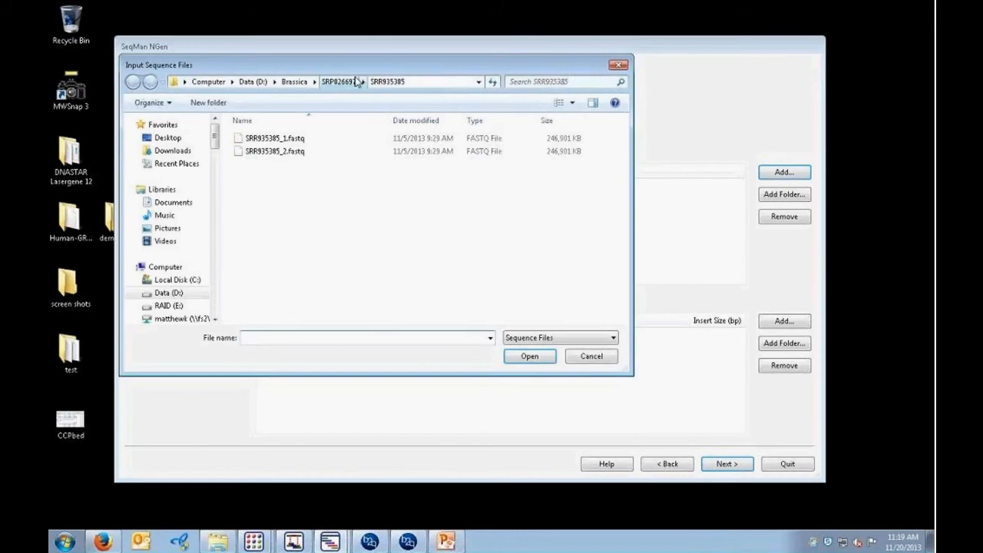
pyautogui.click(355, 82)
pyautogui.doubleClick(260, 174)
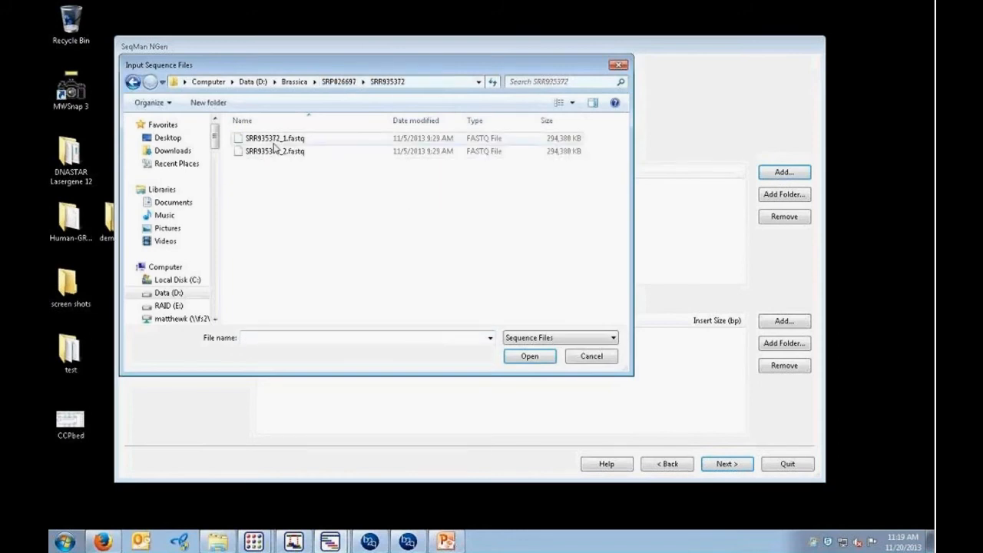
pyautogui.keyDown('shift'); pyautogui.click(274, 151); pyautogui.keyUp('shift')
pyautogui.click(530, 357)
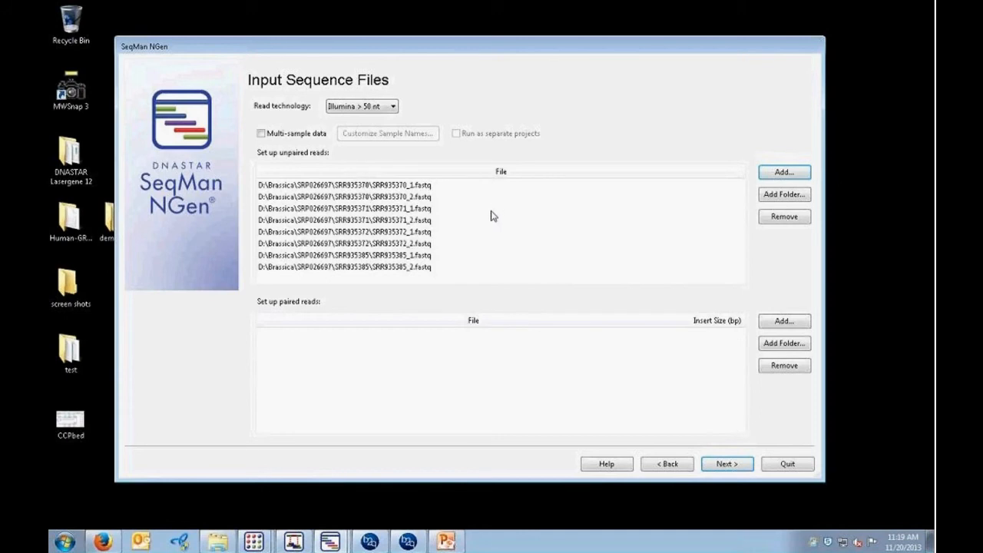
pyautogui.click(737, 472)
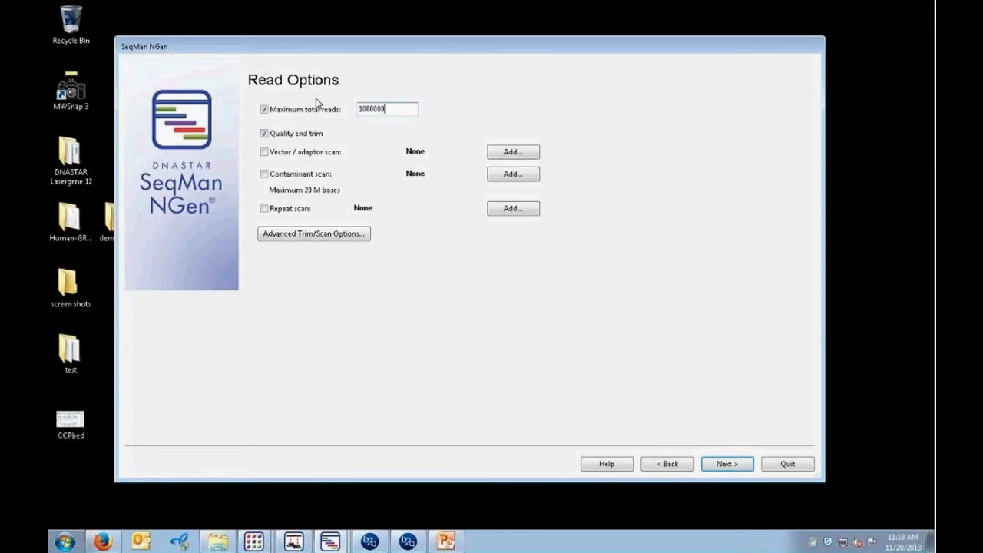
# Enable the contaminant scan and add untitled.fas from the Brassica folder as the contaminant file
pyautogui.write('0')
pyautogui.press('BackSpace')
pyautogui.click(265, 174)
pyautogui.click(510, 176)
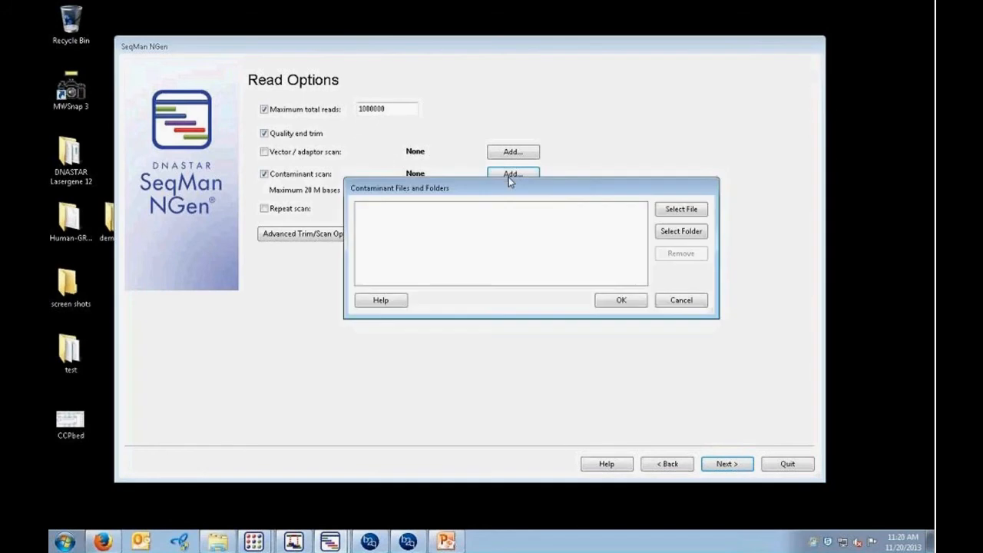
pyautogui.click(681, 210)
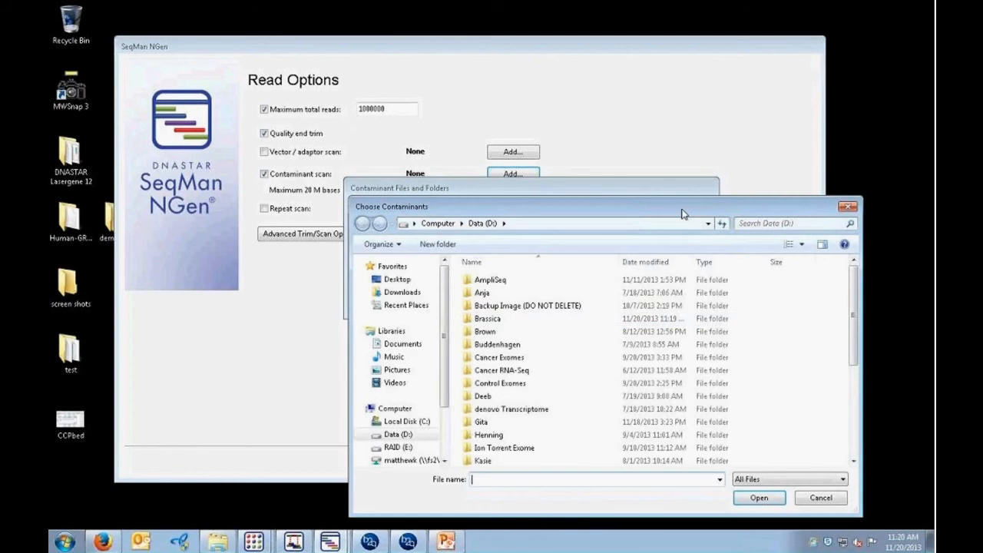
pyautogui.doubleClick(505, 321)
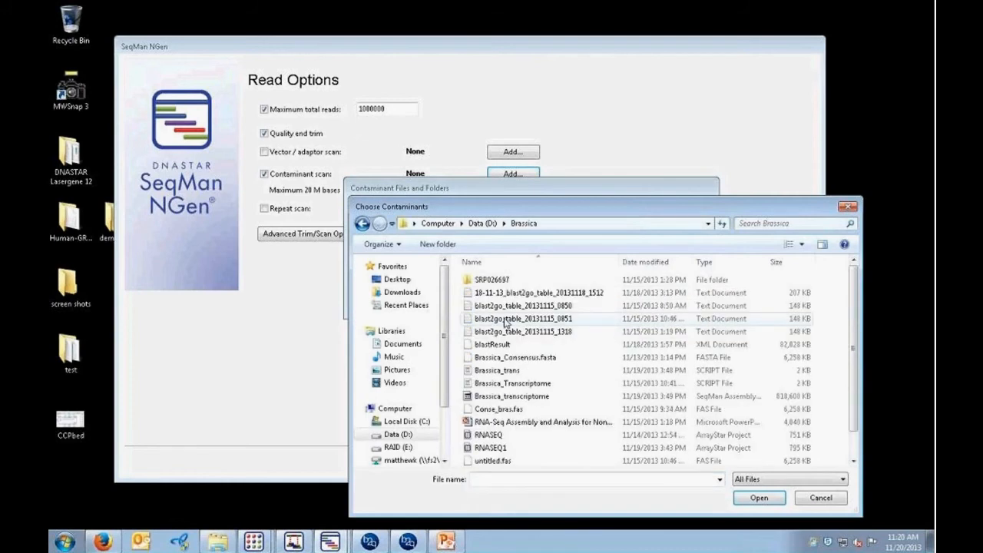
pyautogui.click(508, 461)
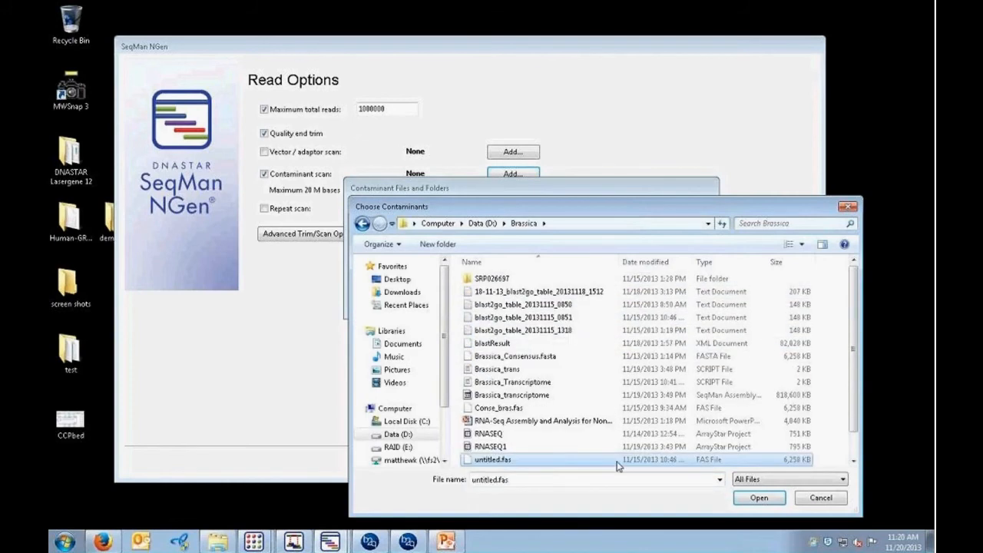
pyautogui.click(759, 497)
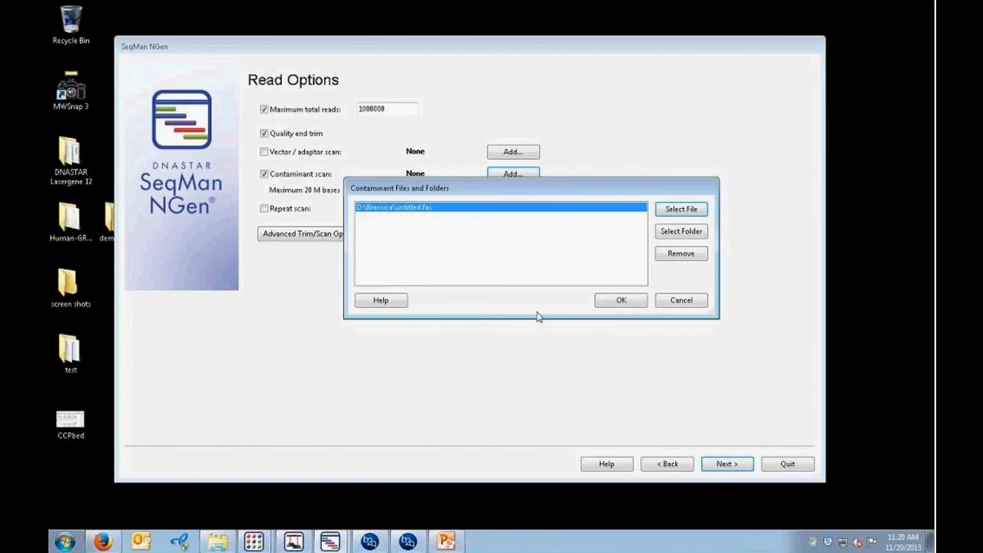
pyautogui.click(619, 300)
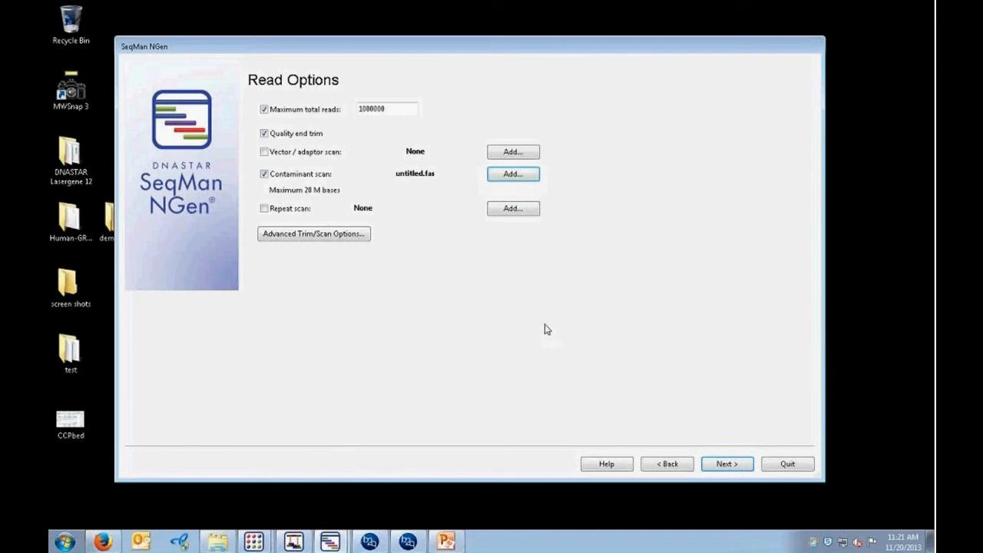
# Turn off the maximum total reads limit, accept the default advanced trimming options and continue to the assembly options
pyautogui.click(264, 110)
pyautogui.click(320, 240)
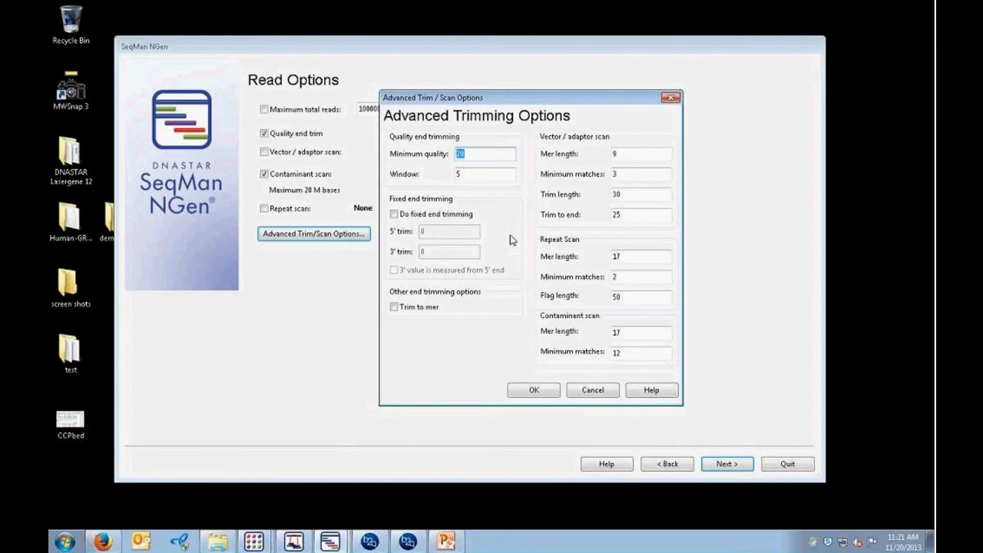
pyautogui.click(533, 391)
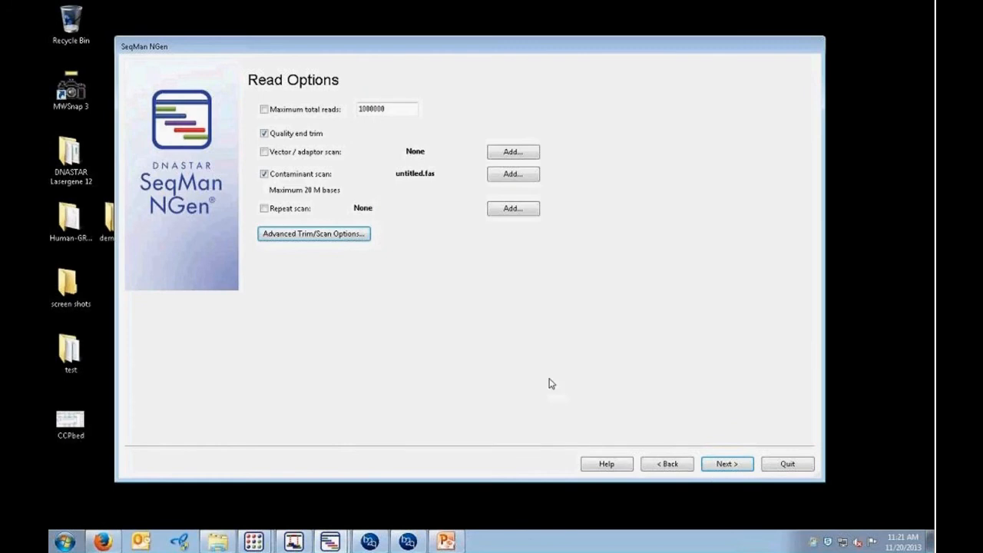
pyautogui.click(709, 466)
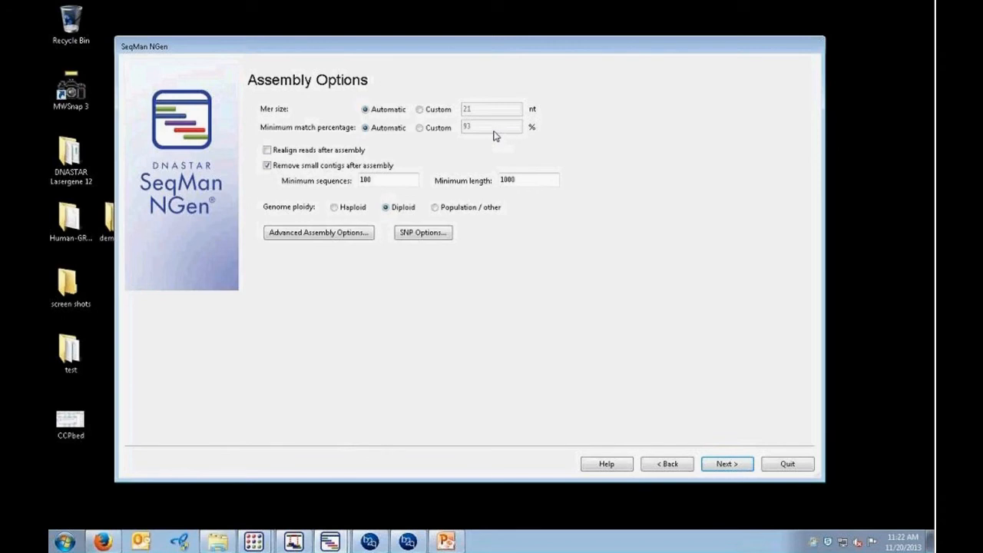
# Set a custom minimum match percentage of 95 % for the assembly
pyautogui.click(420, 129)
pyautogui.doubleClick(466, 126)
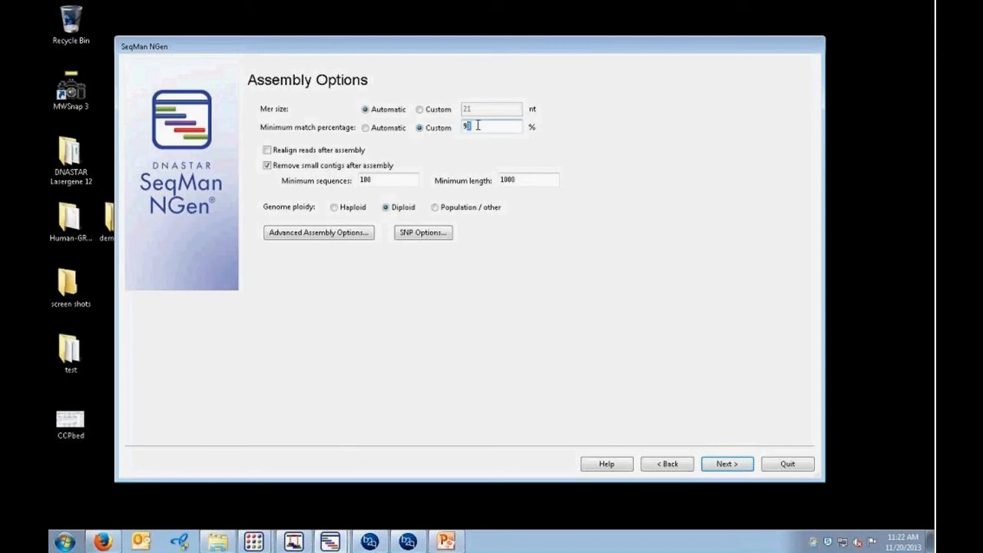
pyautogui.write('95')
# Edit the minimum length used for removing small contigs after assembly
pyautogui.moveTo(523, 184); pyautogui.dragTo(504, 183)
pyautogui.press('BackSpace')
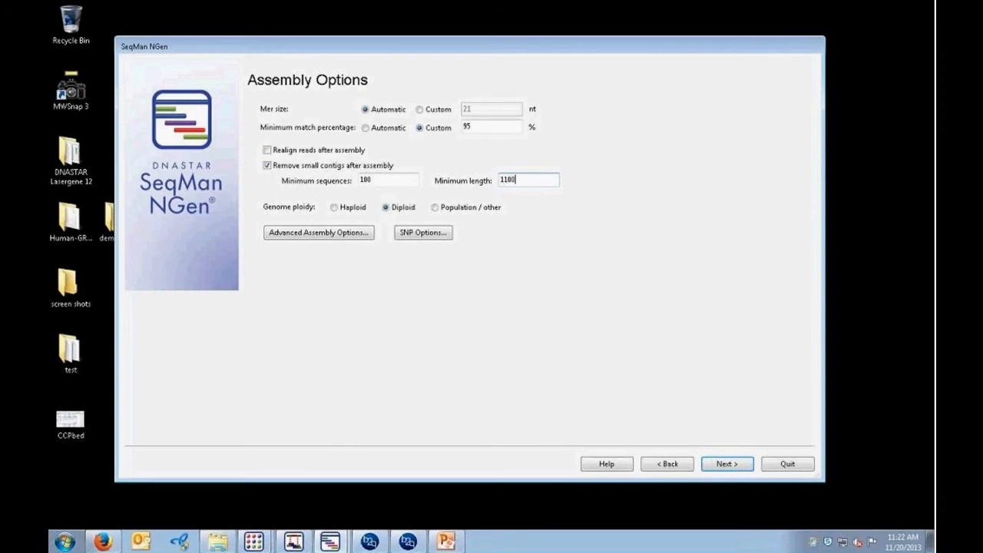
pyautogui.write('00')
pyautogui.write('0')
# Accept the default advanced assembly options, turn off SNP calculation in the SNP options and continue to the assembly script
pyautogui.click(341, 232)
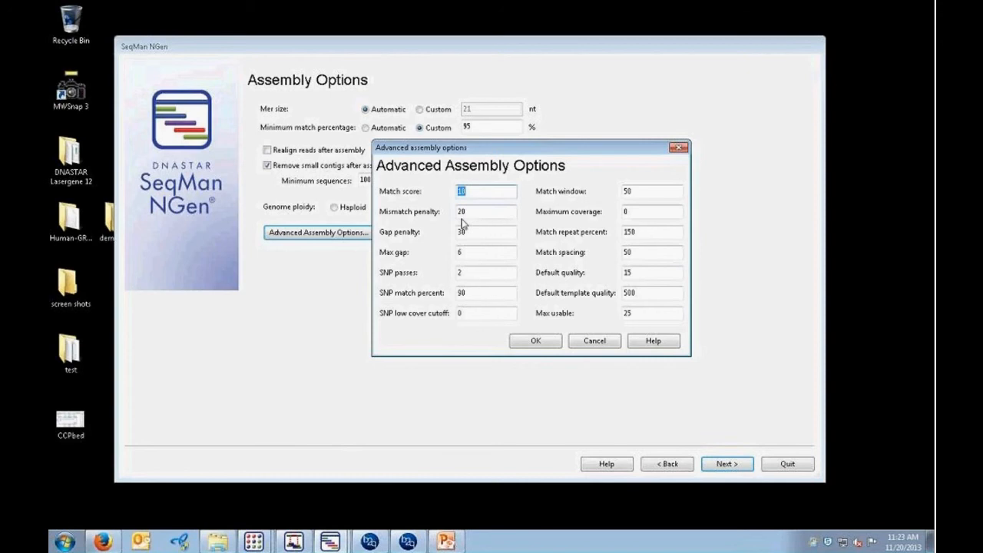
pyautogui.click(523, 345)
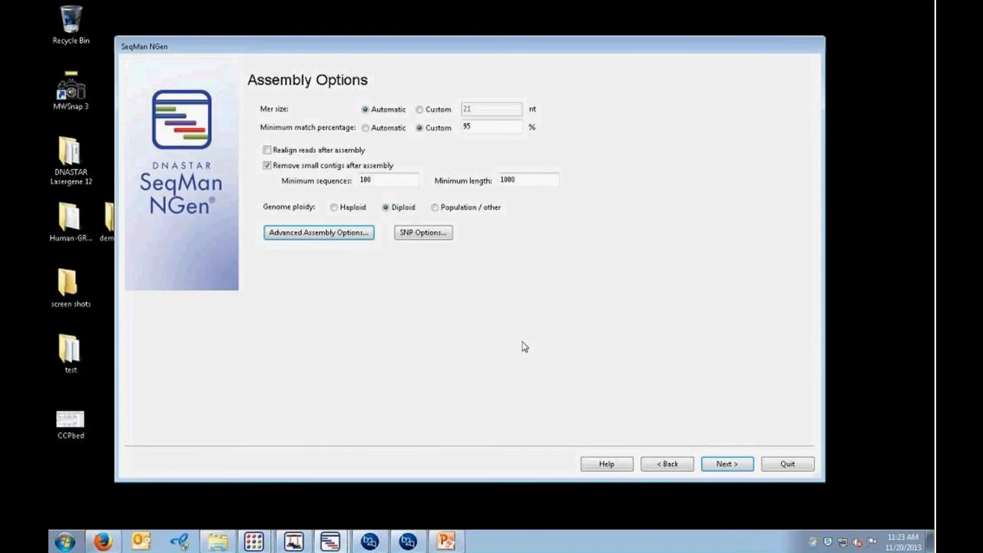
pyautogui.click(428, 234)
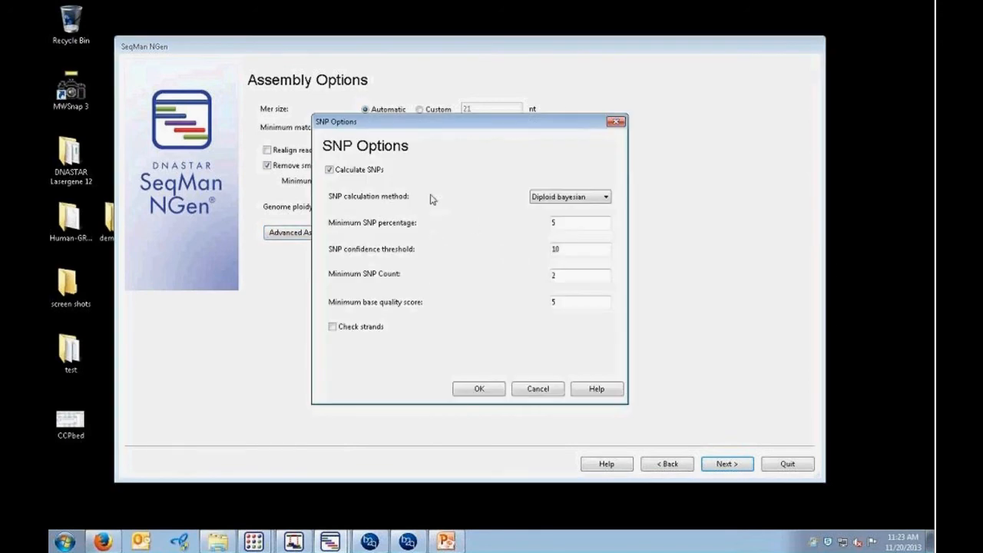
pyautogui.click(611, 200)
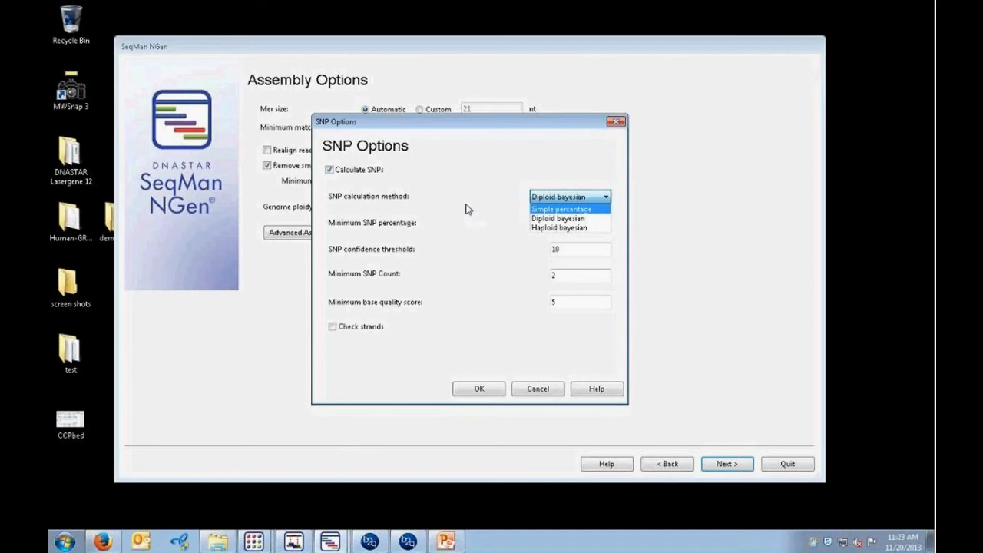
pyautogui.click(331, 174)
pyautogui.click(331, 171)
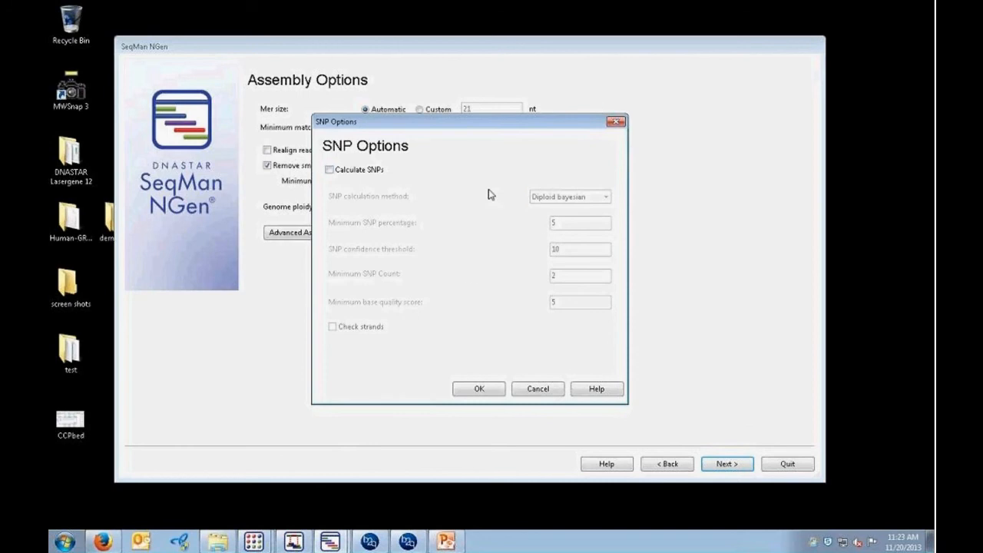
pyautogui.click(479, 389)
pyautogui.click(727, 464)
# Review the assembly script, checking the reads, minimum match percentage and the minimum sequences and length for removing small contigs
pyautogui.scroll(-2, 800, 212)
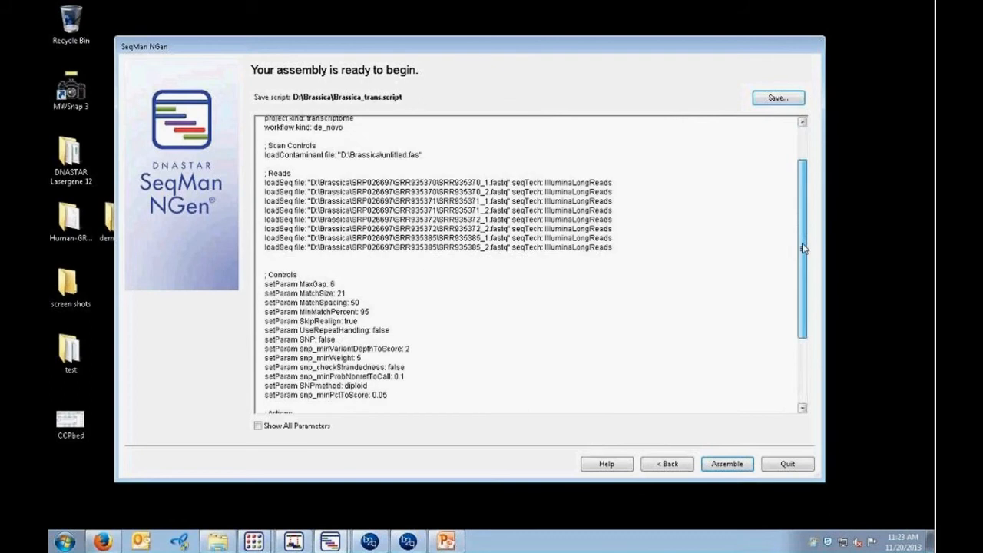
pyautogui.scroll(2, 791, 222)
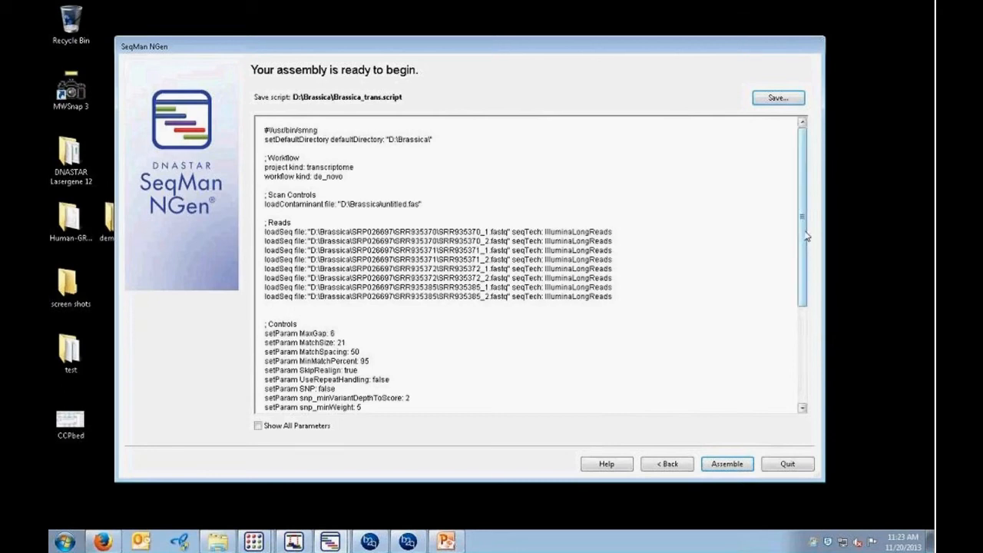
pyautogui.scroll(-2, 805, 275)
pyautogui.scroll(-1, 805, 275)
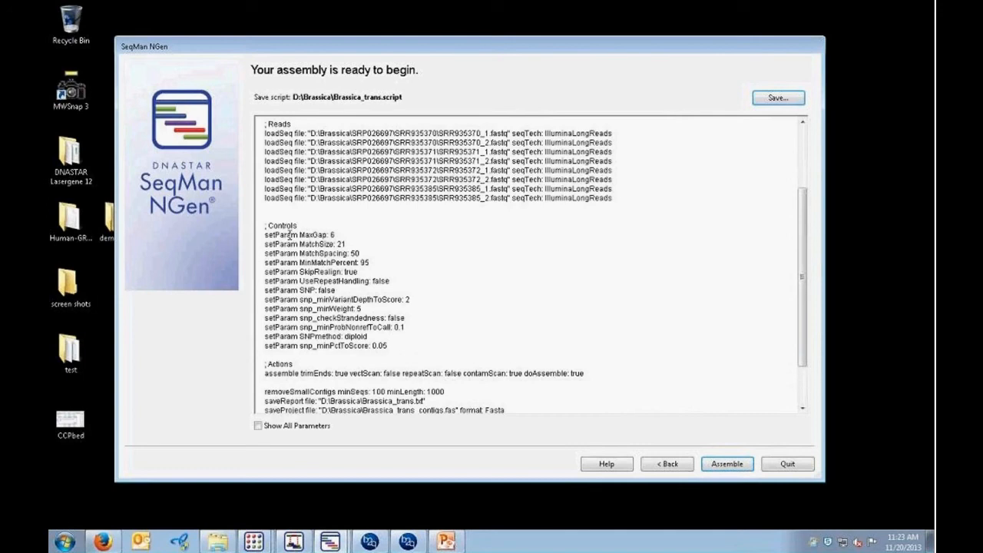
pyautogui.doubleClick(364, 263)
pyautogui.scroll(-1, 461, 333)
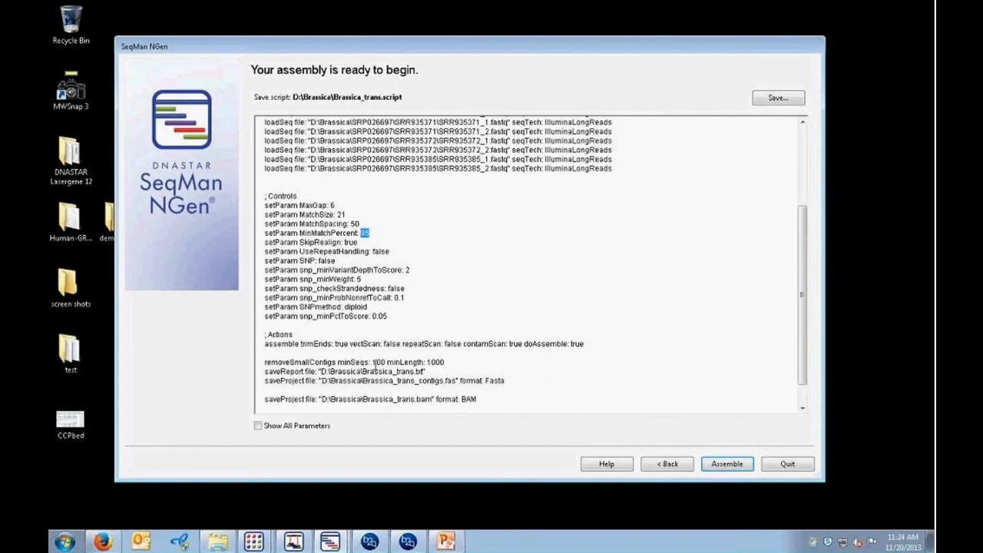
pyautogui.doubleClick(378, 362)
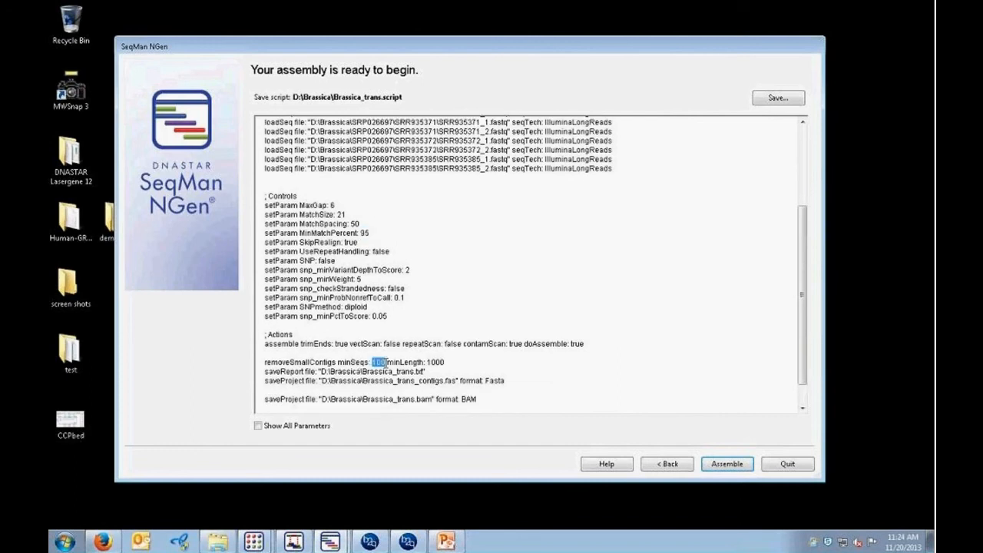
pyautogui.doubleClick(431, 362)
# Start the Brassica_trans assembly and quit SeqMan NGen while it is running, cancelling the run
pyautogui.click(732, 467)
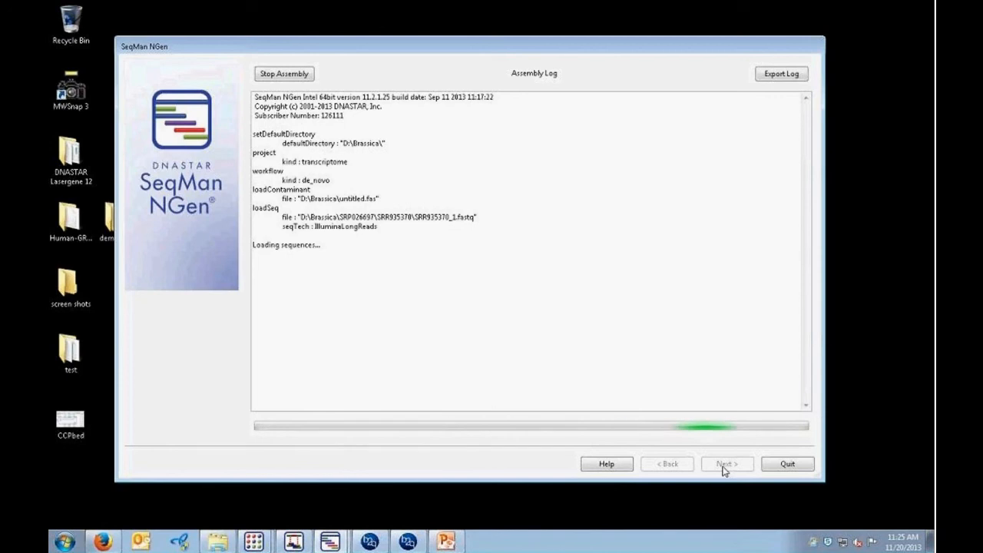
pyautogui.click(800, 468)
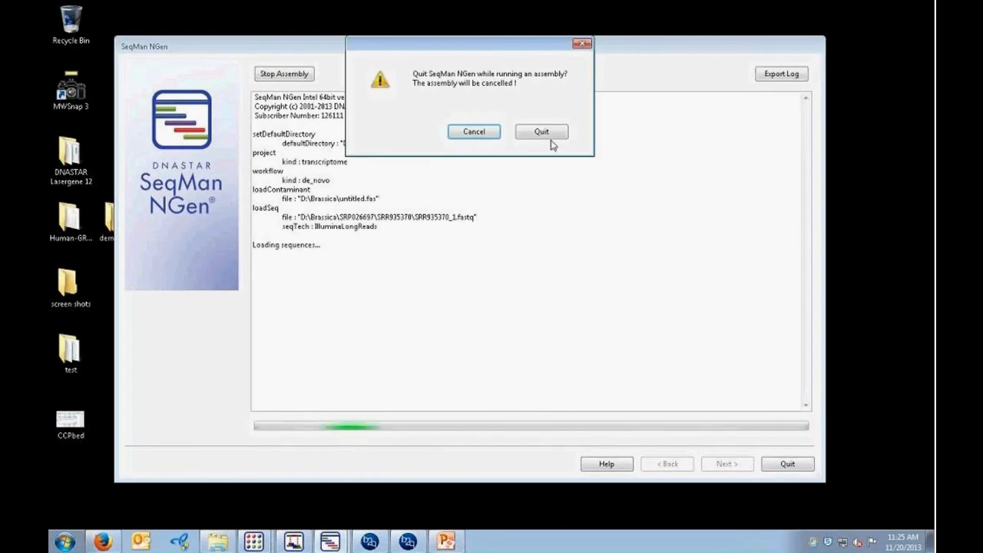
pyautogui.click(550, 135)
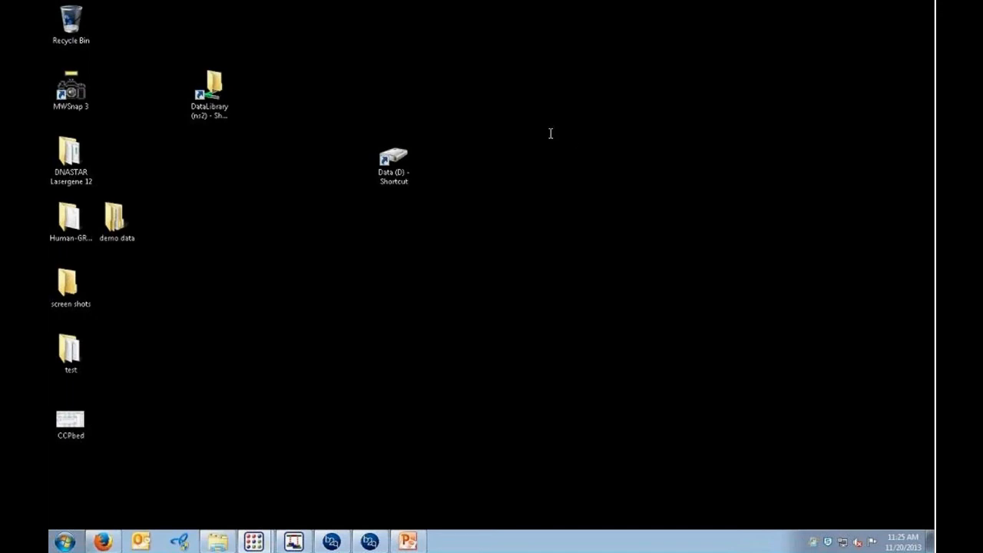
# Reopen SeqMan NGen and create a new Transcriptome / ChIP-seq project using the de novo assembly type
pyautogui.click(65, 542)
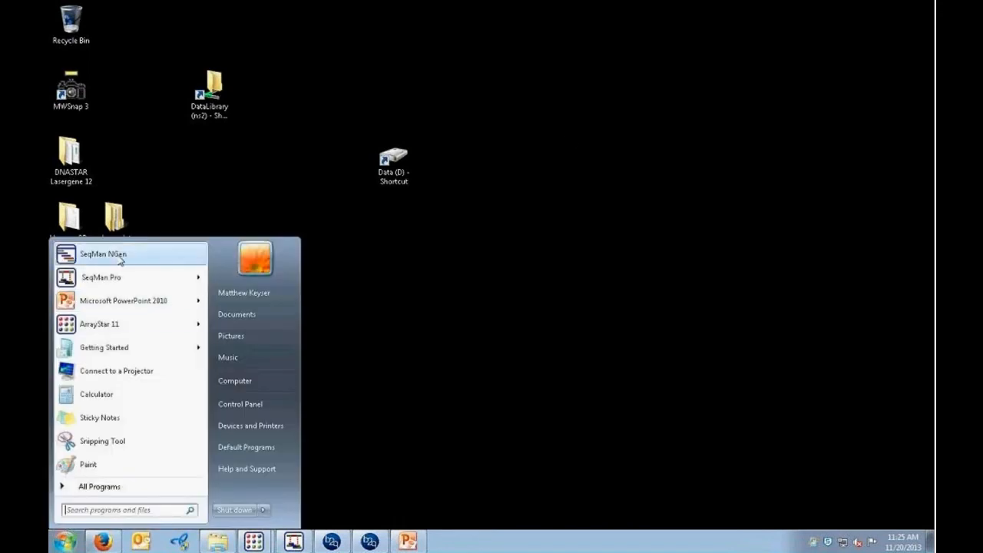
pyautogui.click(172, 260)
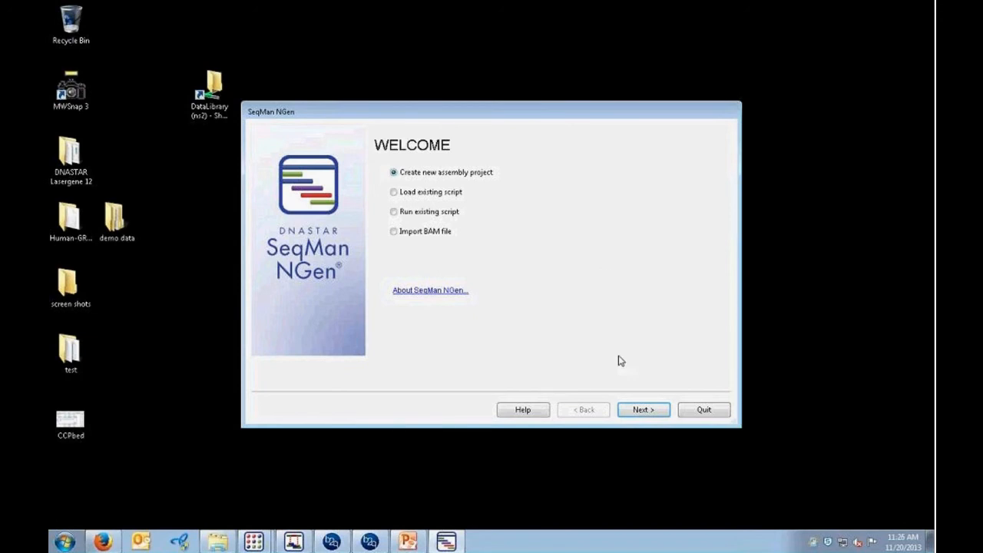
pyautogui.click(658, 411)
pyautogui.click(393, 212)
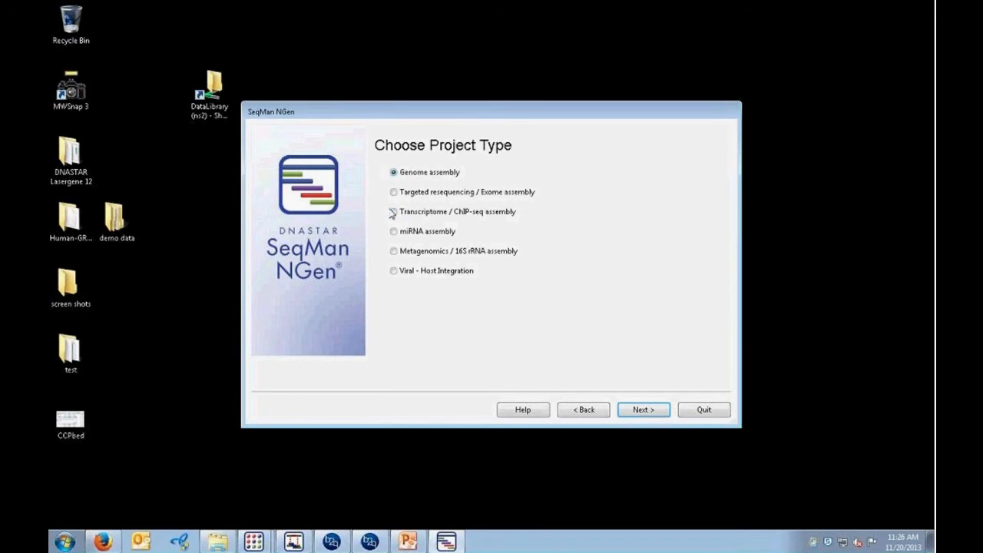
pyautogui.click(640, 410)
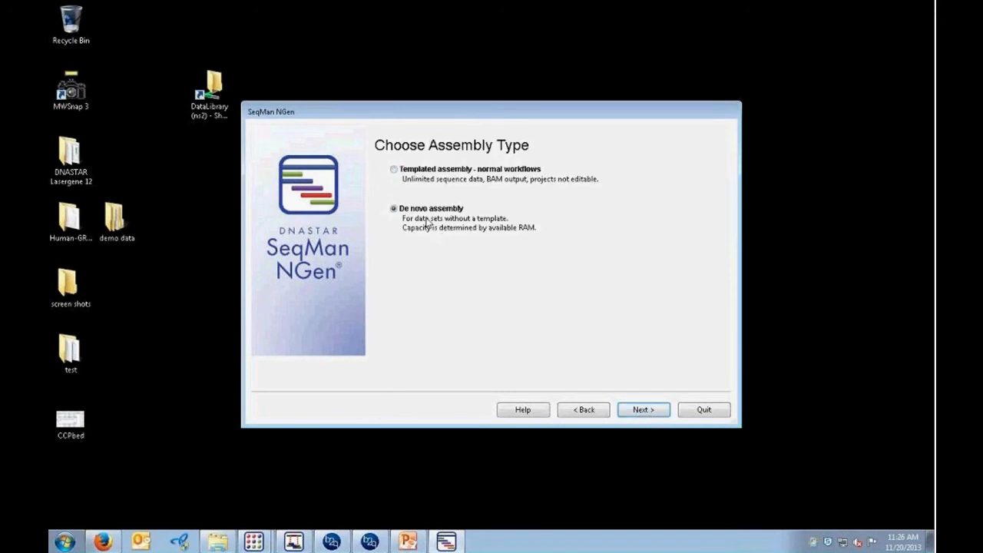
pyautogui.click(643, 410)
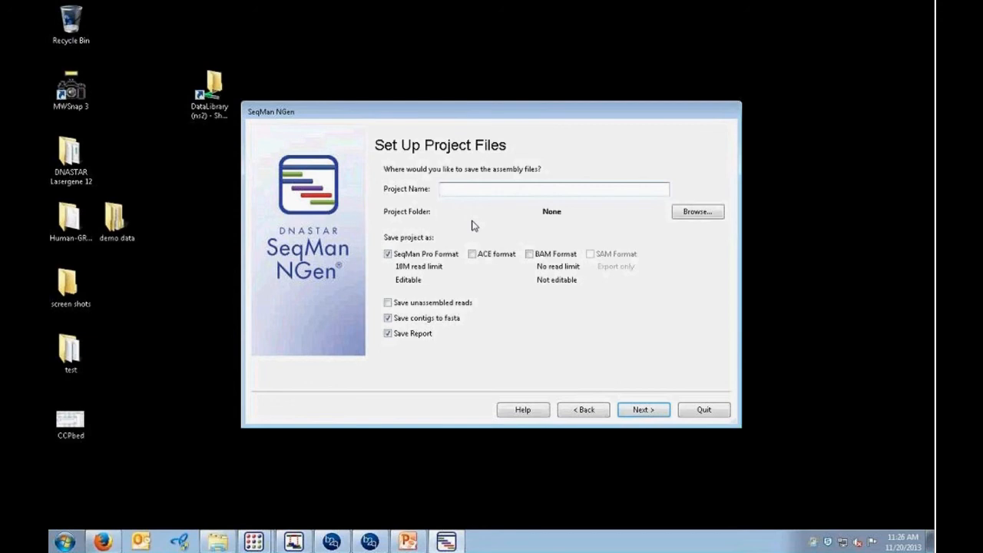
# Name the project xyz, set the Desktop as its project folder and continue to the input sequence files
pyautogui.write('xyz')
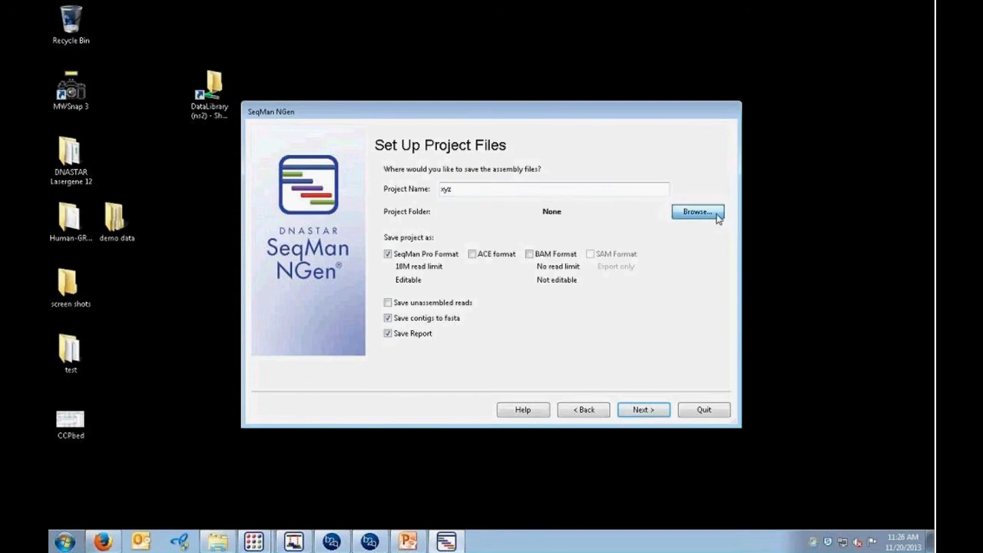
pyautogui.click(697, 212)
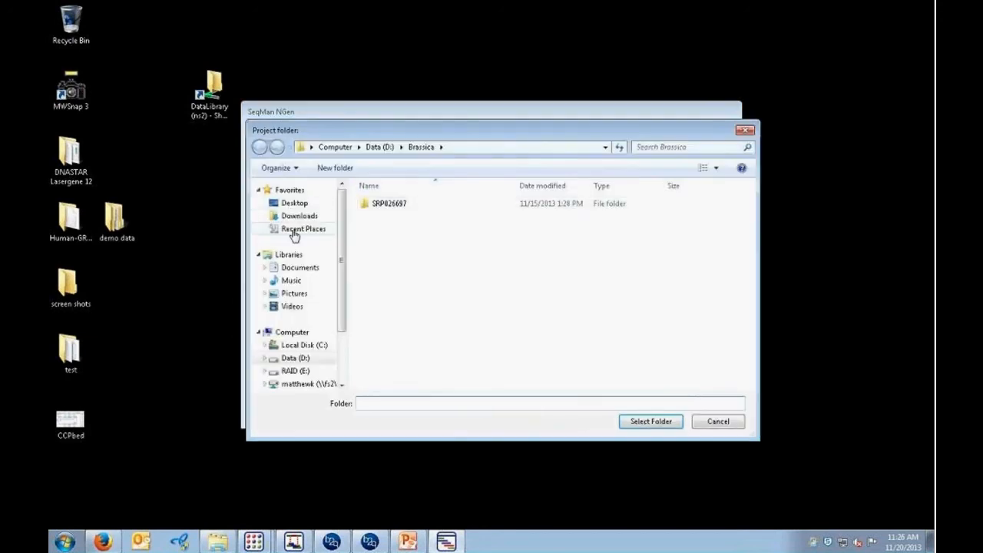
pyautogui.click(294, 203)
pyautogui.click(651, 421)
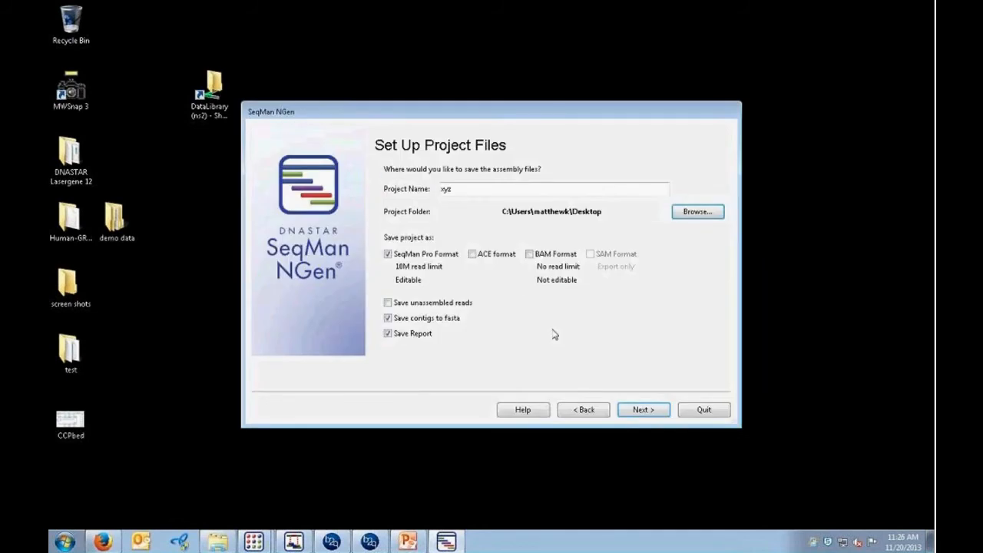
pyautogui.click(642, 409)
# Set the read technology to Illumina > 50 nt and add SRR935370_1.fastq and SRR935370_2.fastq from the Brassica data as unpaired reads
pyautogui.click(519, 172)
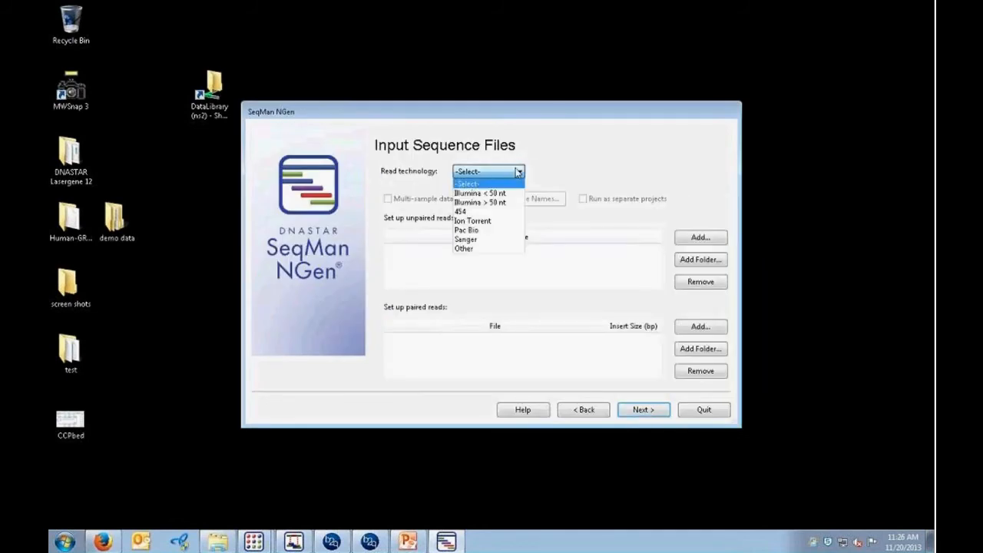
pyautogui.click(503, 202)
pyautogui.click(701, 237)
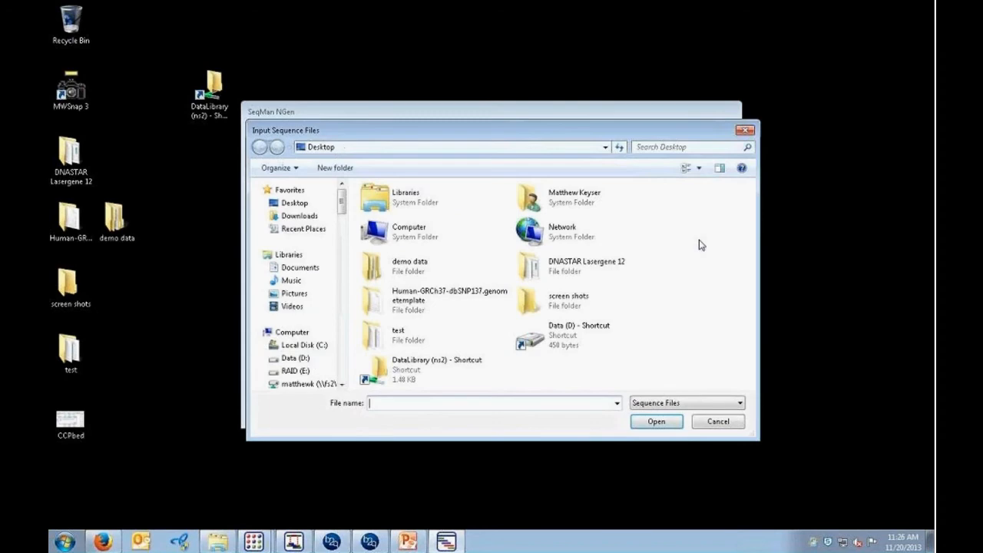
pyautogui.click(304, 361)
pyautogui.doubleClick(384, 230)
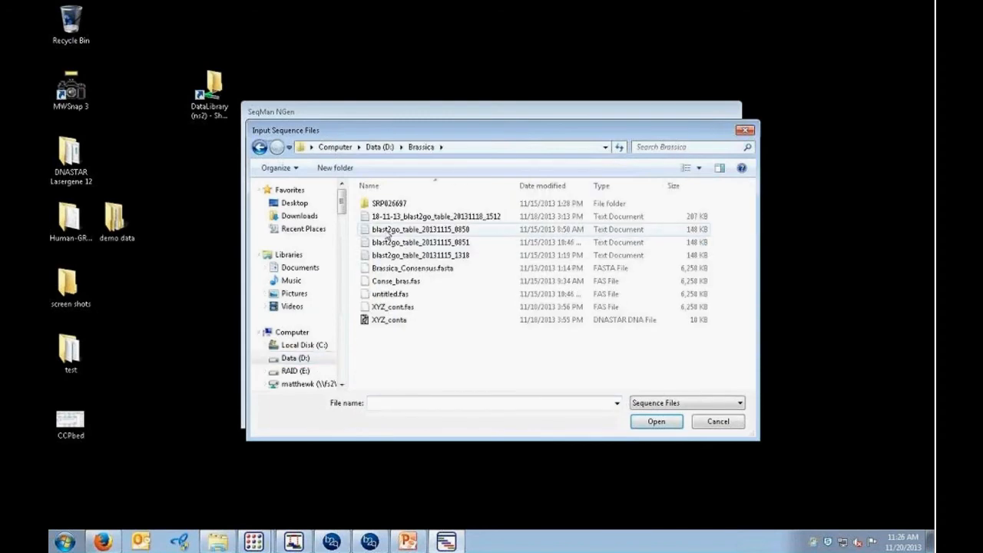
pyautogui.doubleClick(389, 205)
pyautogui.doubleClick(388, 204)
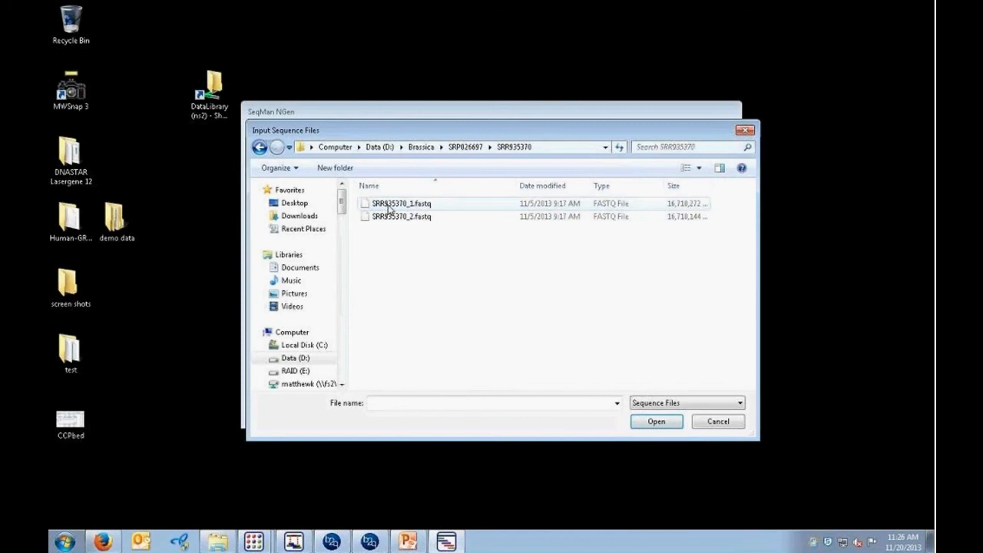
pyautogui.click(388, 204)
pyautogui.keyDown('shift'); pyautogui.click(392, 218); pyautogui.keyUp('shift')
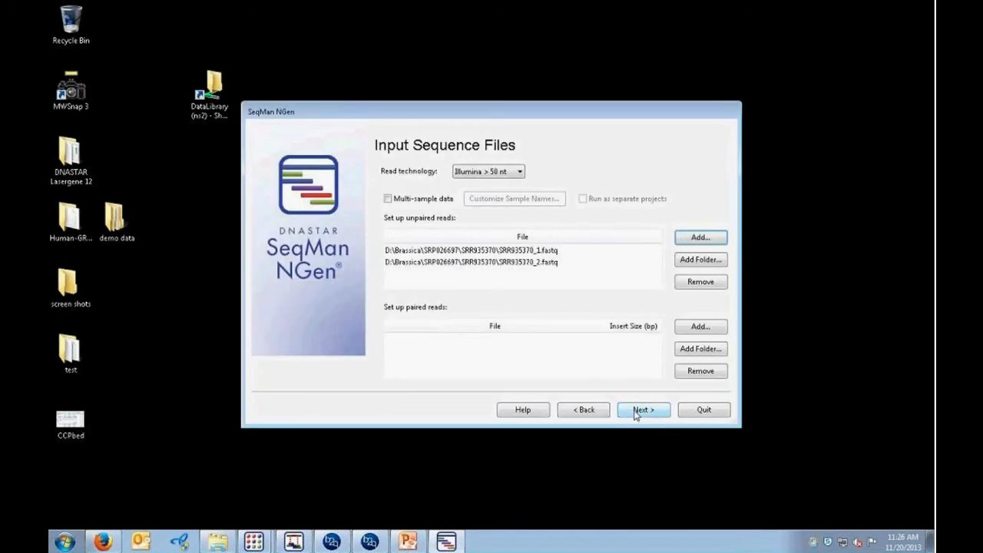
# Accept the remaining default options and save the assembly script as xyz on the Desktop
pyautogui.click(639, 410)
pyautogui.click(642, 412)
pyautogui.click(642, 411)
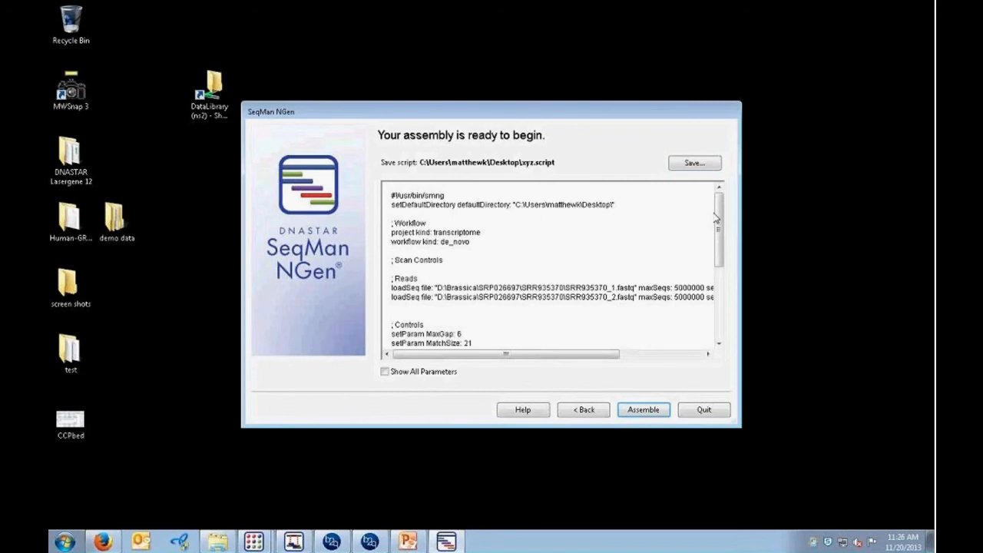
pyautogui.moveTo(391, 223); pyautogui.dragTo(726, 247)
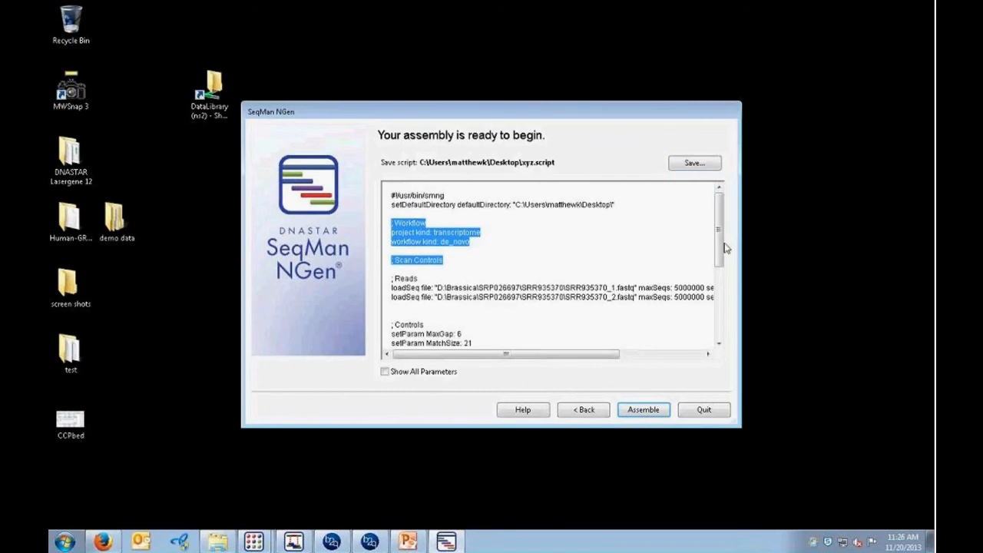
pyautogui.click(693, 166)
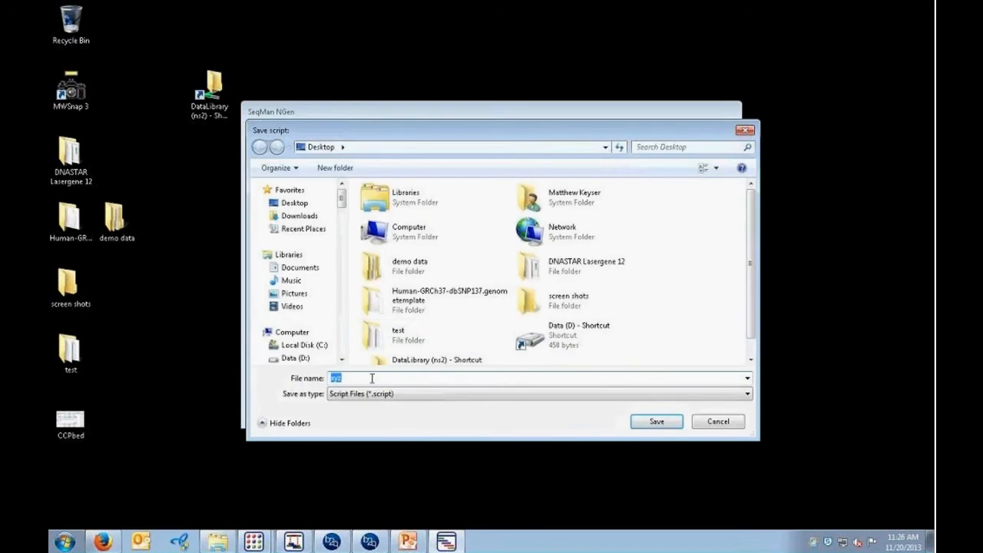
pyautogui.click(368, 377)
pyautogui.click(639, 418)
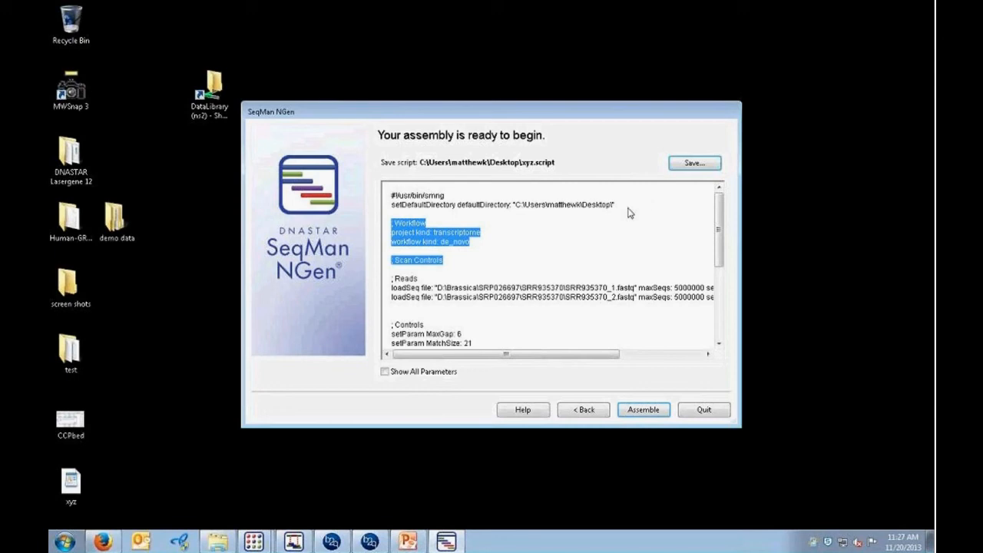
# Start the xyz assembly and quit the program while sequences are loading, cancelling the run
pyautogui.click(647, 413)
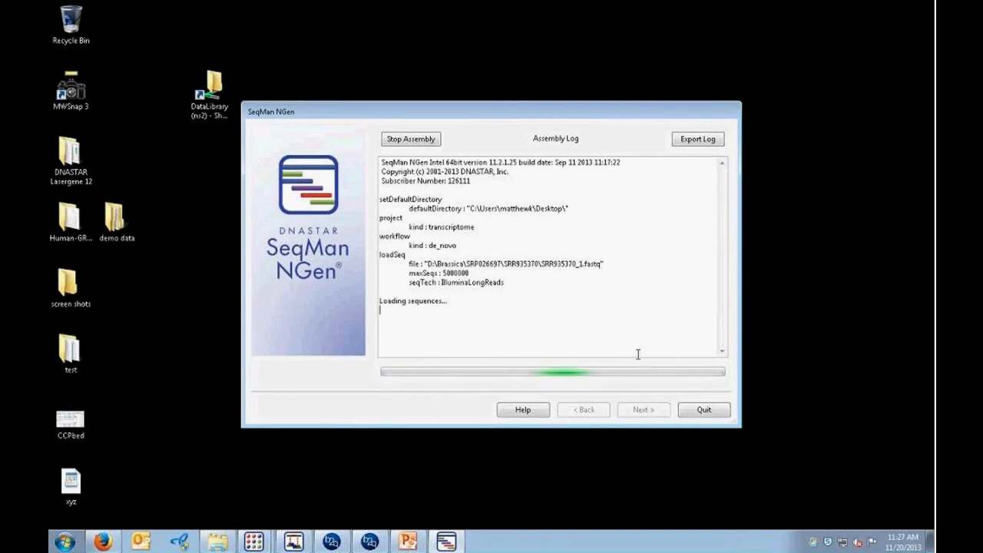
pyautogui.click(702, 409)
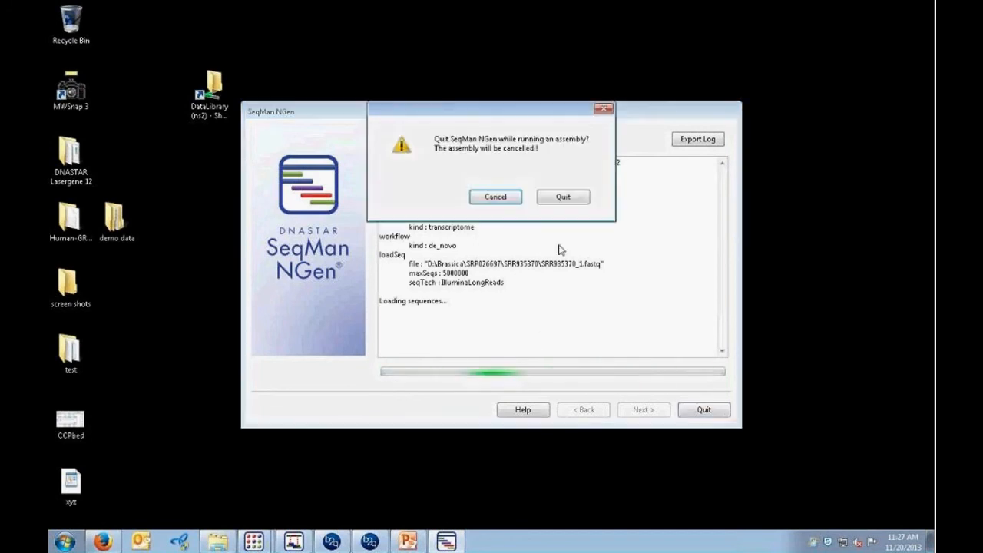
pyautogui.click(562, 199)
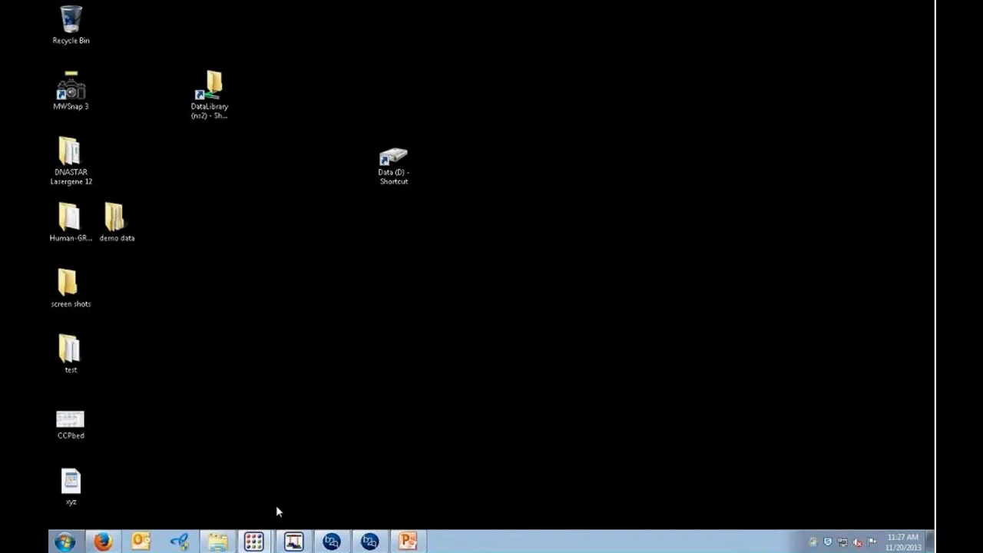
# Switch to SeqMan with the open Brassica_transcriptome.sqd project
pyautogui.moveTo(297, 546)
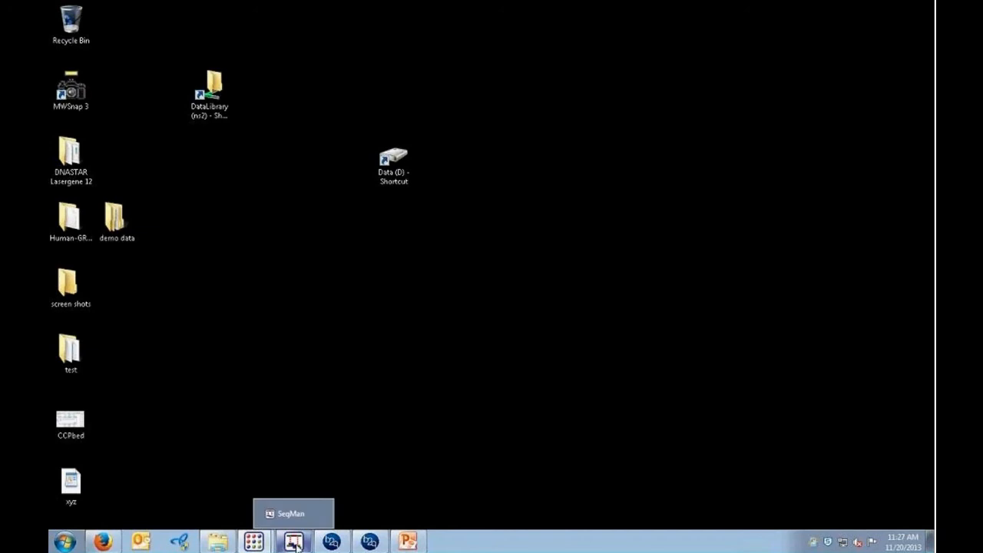
pyautogui.click(294, 513)
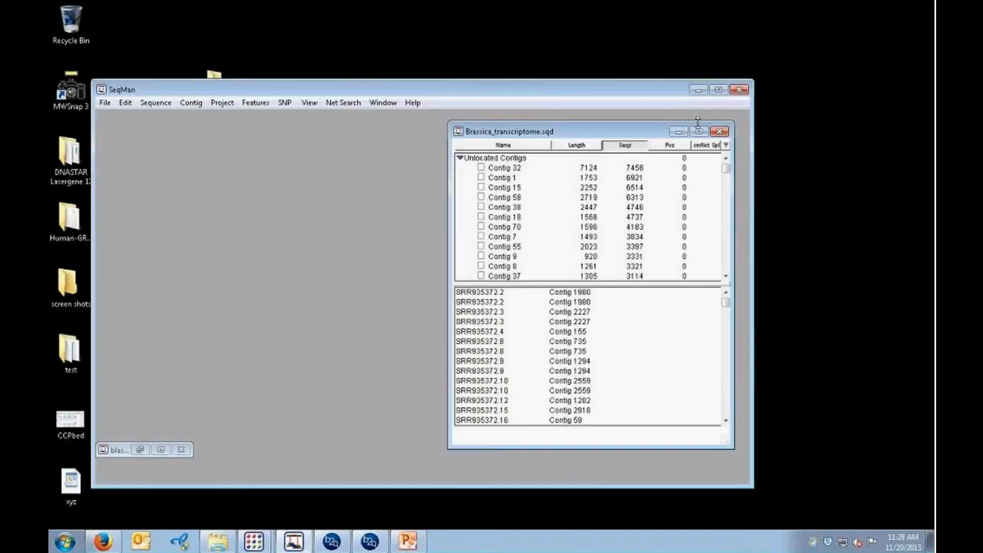
# Maximize the SeqMan window and the Brassica_transcriptome.sqd project window inside it
pyautogui.click(718, 90)
pyautogui.moveTo(604, 49); pyautogui.dragTo(741, 54)
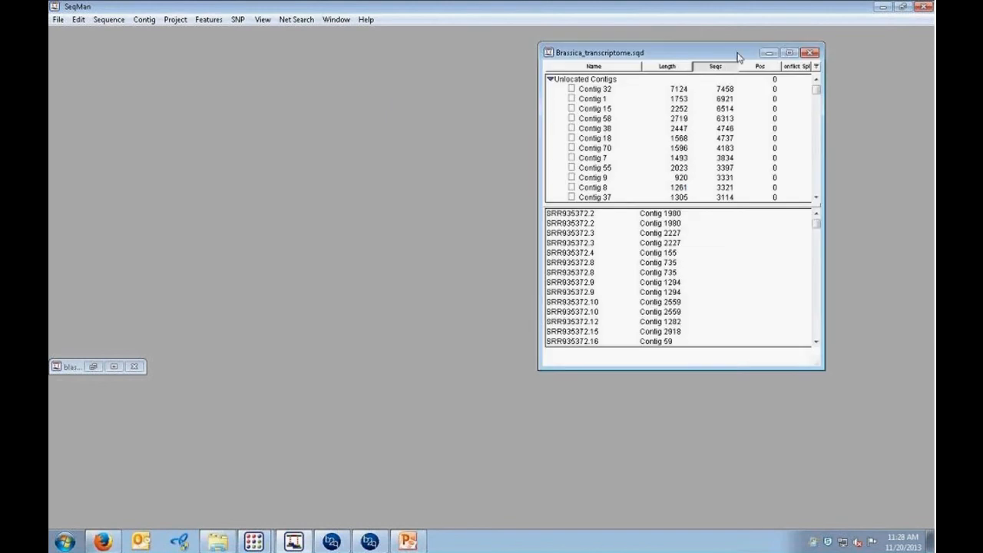
pyautogui.click(788, 53)
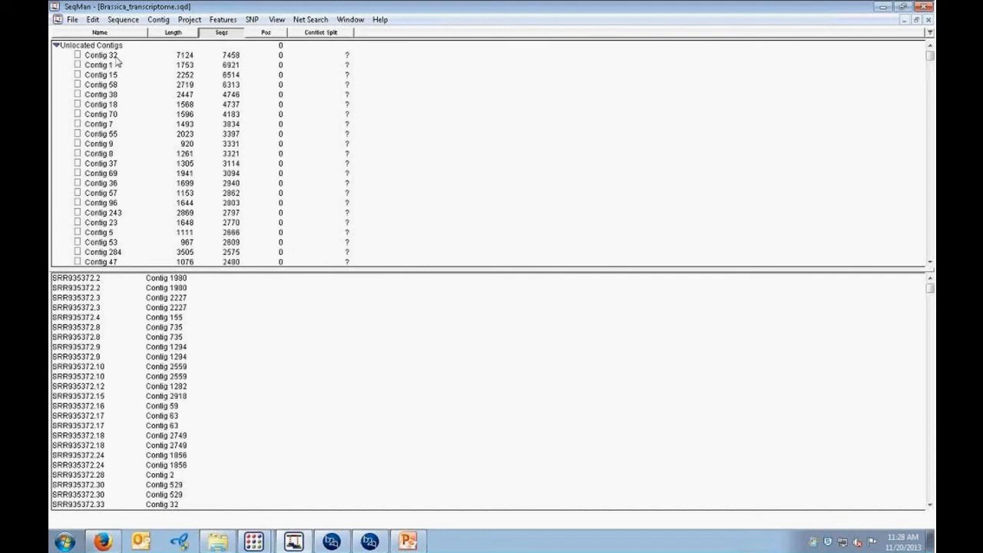
# Select Contigs 32, 1, 15 and 58 and view the BLAST query options for them without running the search
pyautogui.click(112, 56)
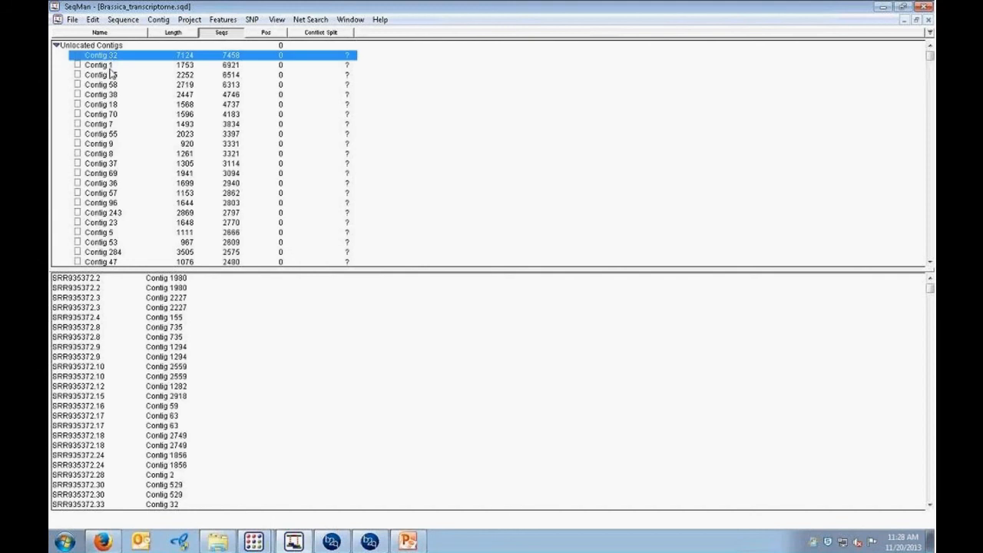
pyautogui.click(109, 65)
pyautogui.click(107, 56)
pyautogui.keyDown('shift'); pyautogui.click(108, 69); pyautogui.keyUp('shift')
pyautogui.keyDown('shift'); pyautogui.click(110, 77); pyautogui.keyUp('shift')
pyautogui.keyDown('shift'); pyautogui.click(112, 84); pyautogui.keyUp('shift')
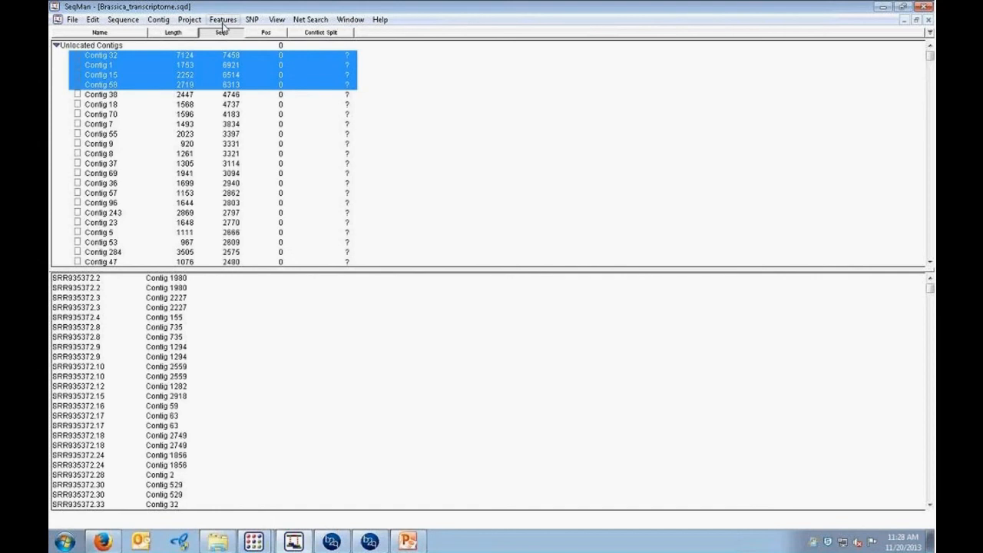
pyautogui.click(311, 20)
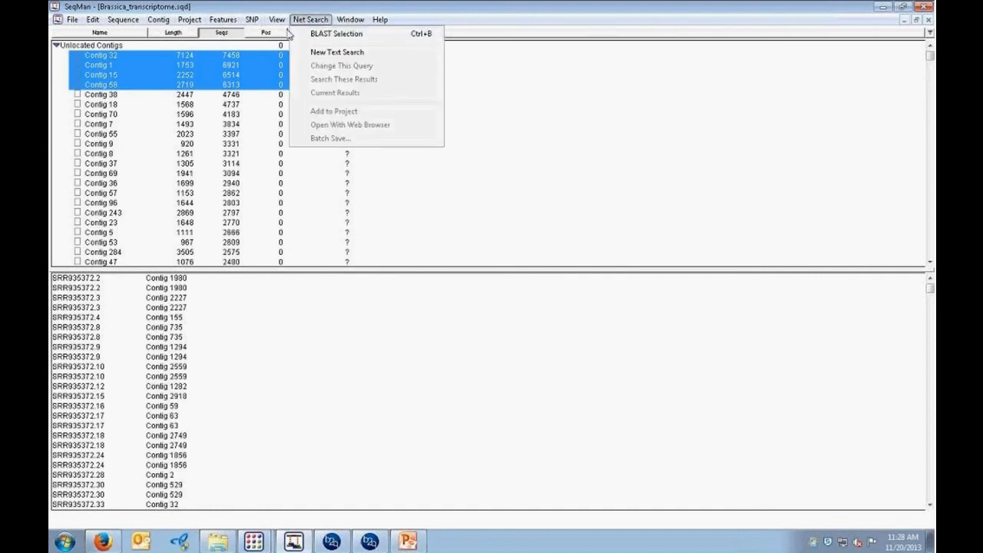
pyautogui.click(314, 36)
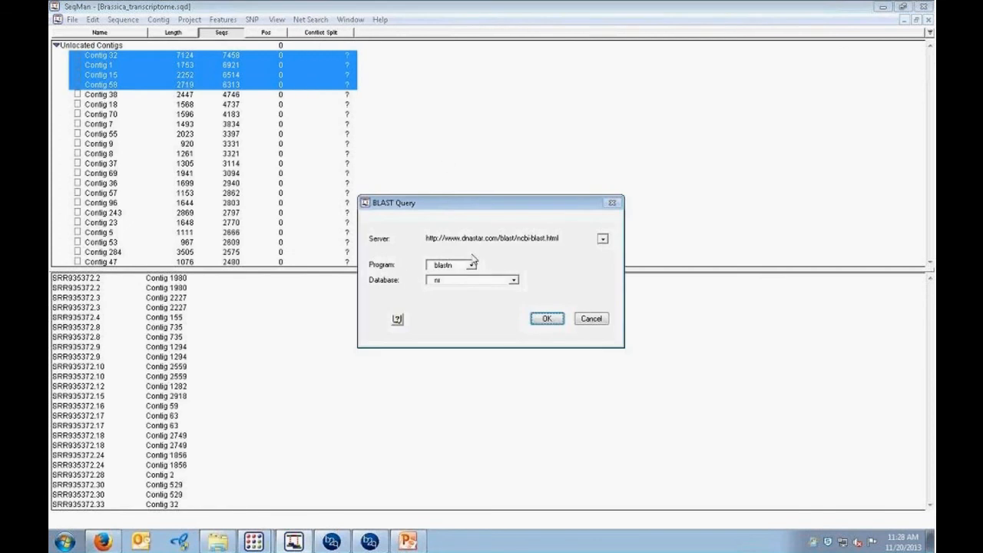
pyautogui.click(589, 321)
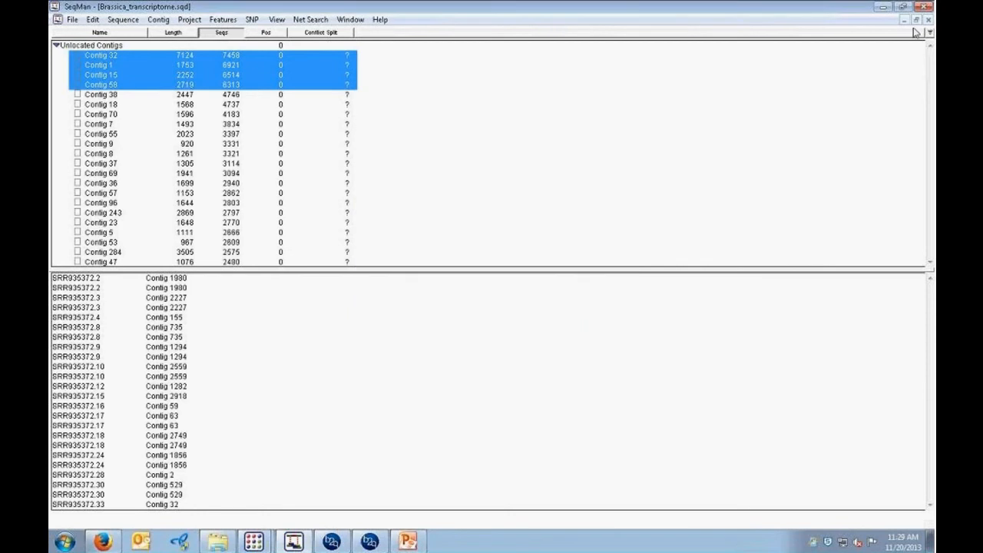
# Show the Strategy View of Contigs 32, 1, 15 and 58 and arrange the windows to compare their depth of coverage
pyautogui.click(89, 59)
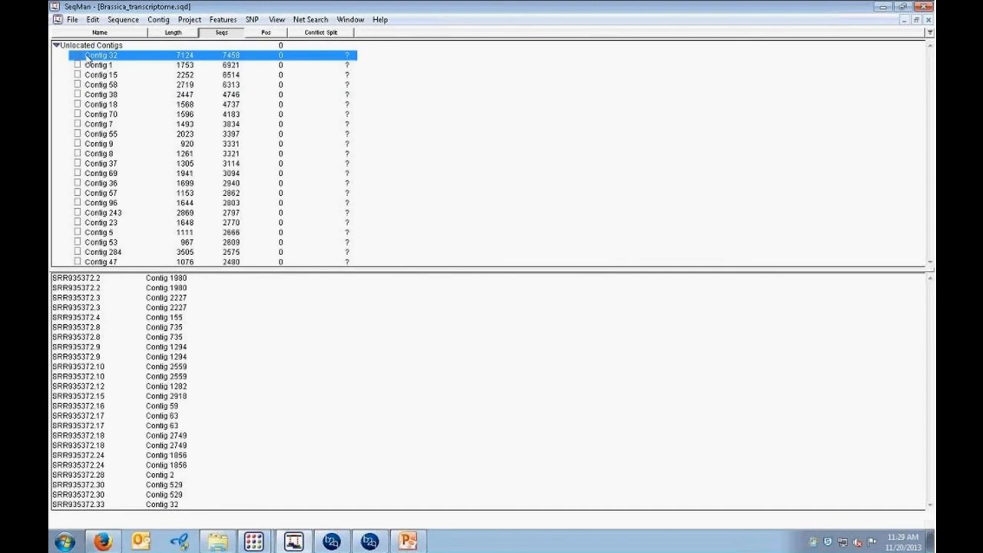
pyautogui.moveTo(89, 58); pyautogui.dragTo(98, 86)
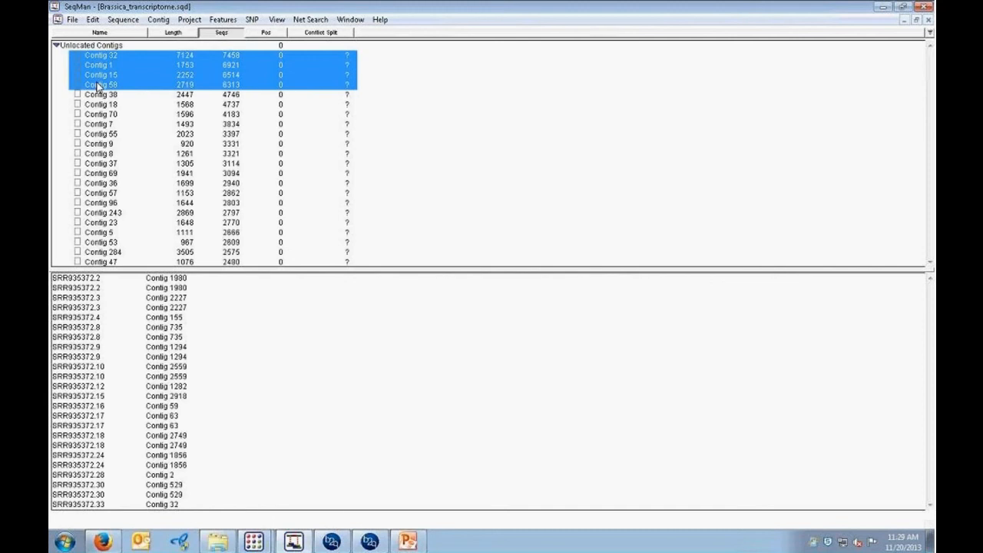
pyautogui.click(160, 21)
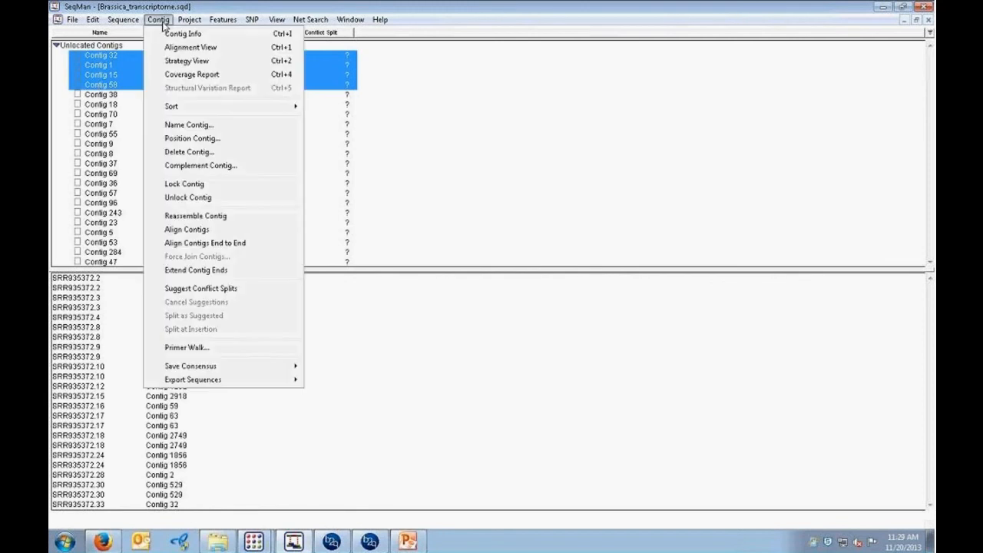
pyautogui.click(185, 61)
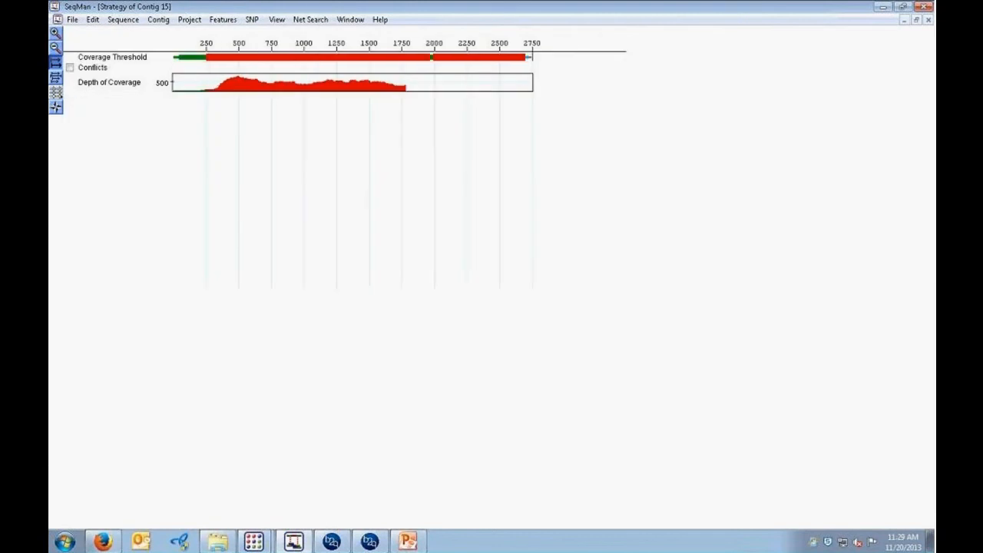
pyautogui.click(917, 21)
pyautogui.moveTo(460, 115); pyautogui.dragTo(468, 200)
pyautogui.moveTo(300, 99); pyautogui.dragTo(335, 269)
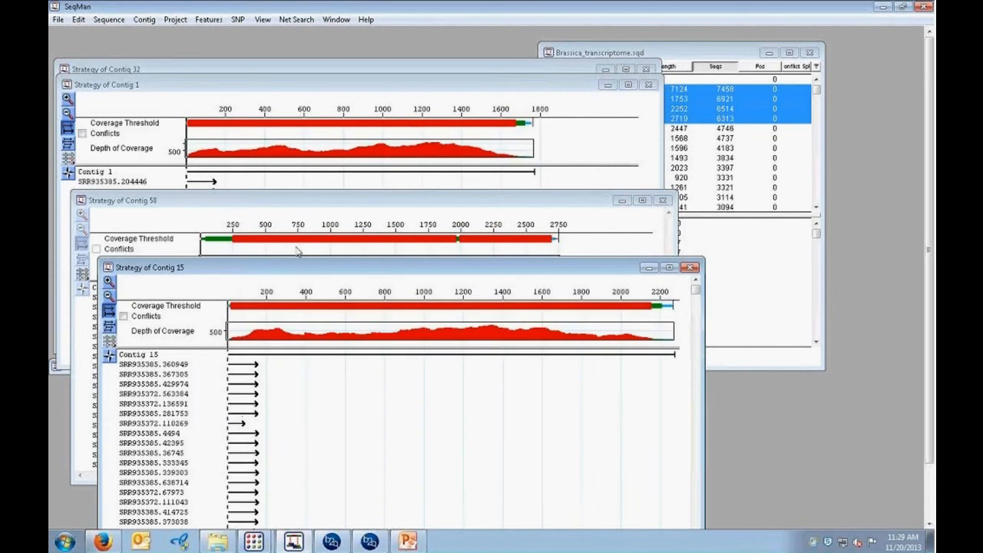
pyautogui.moveTo(264, 338)
pyautogui.moveTo(450, 331)
# Show the alignment of Contig 58 at position 568 from its coverage graph and maximize the alignment window
pyautogui.click(268, 218)
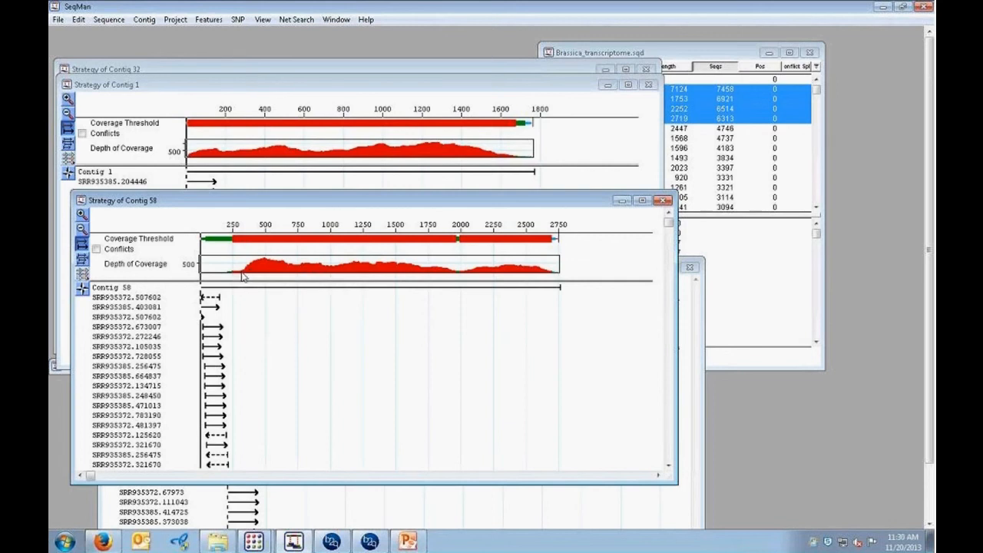
pyautogui.moveTo(242, 279)
pyautogui.click(285, 271)
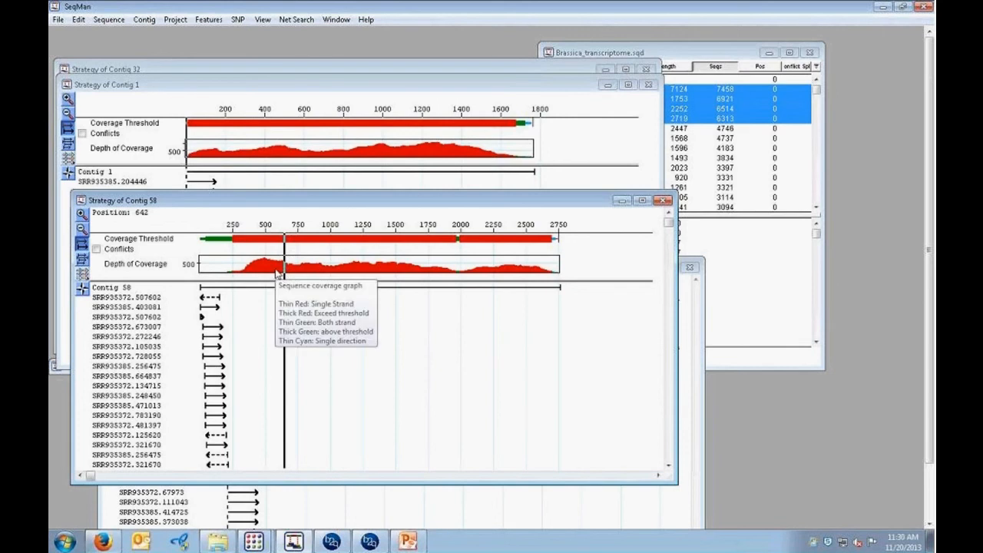
pyautogui.doubleClick(276, 273)
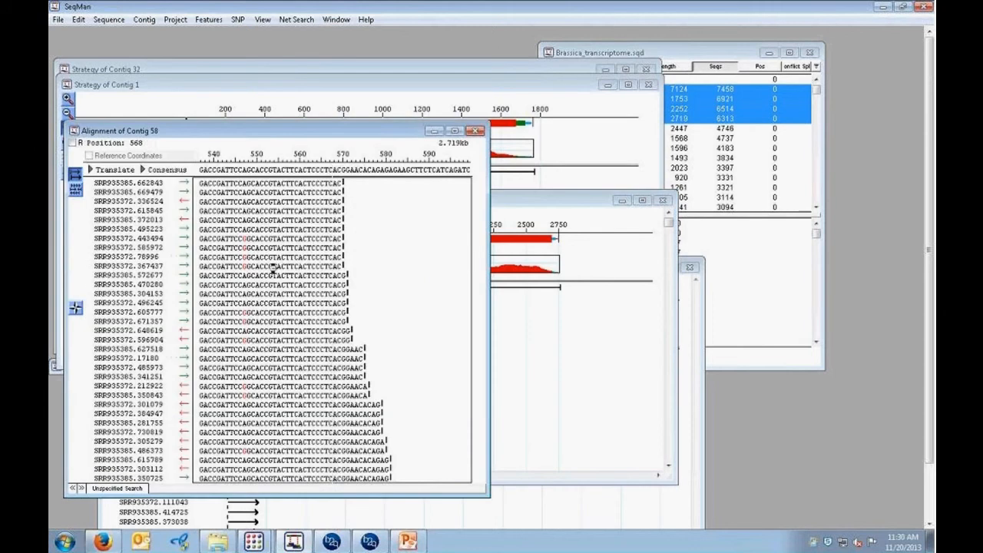
pyautogui.moveTo(322, 131); pyautogui.dragTo(309, 77)
pyautogui.click(443, 77)
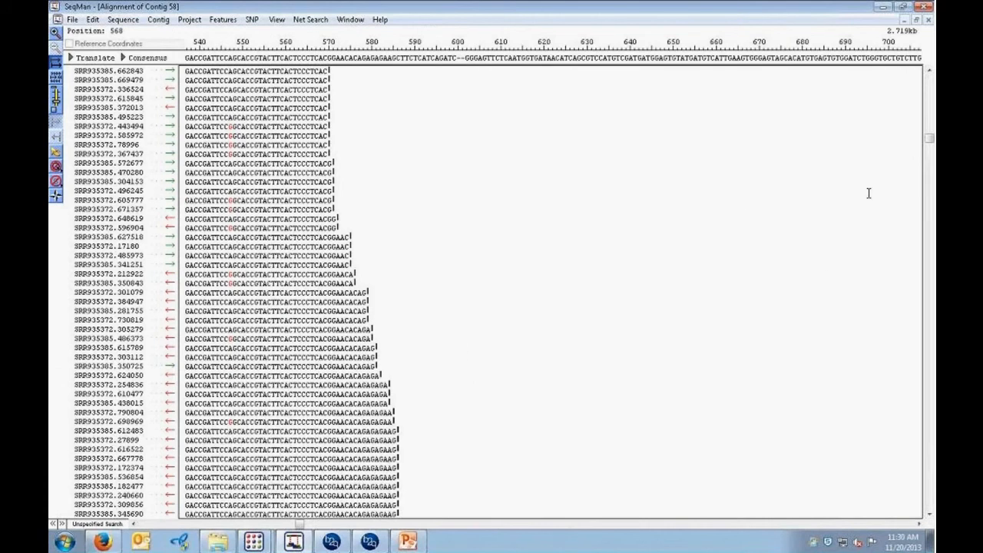
# Examine the aligned reads of Contig 58 against the consensus in several regions of the contig
pyautogui.click(930, 165)
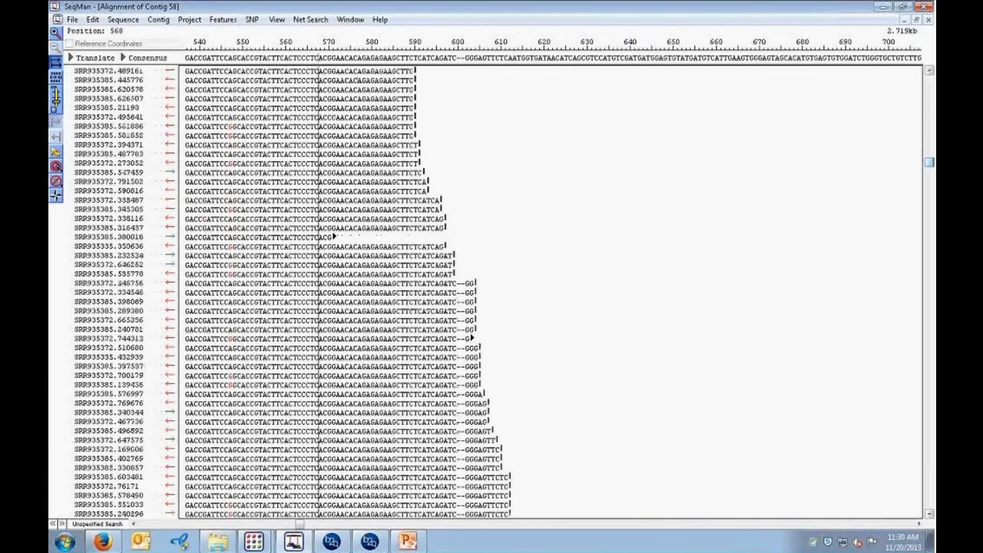
pyautogui.click(930, 164)
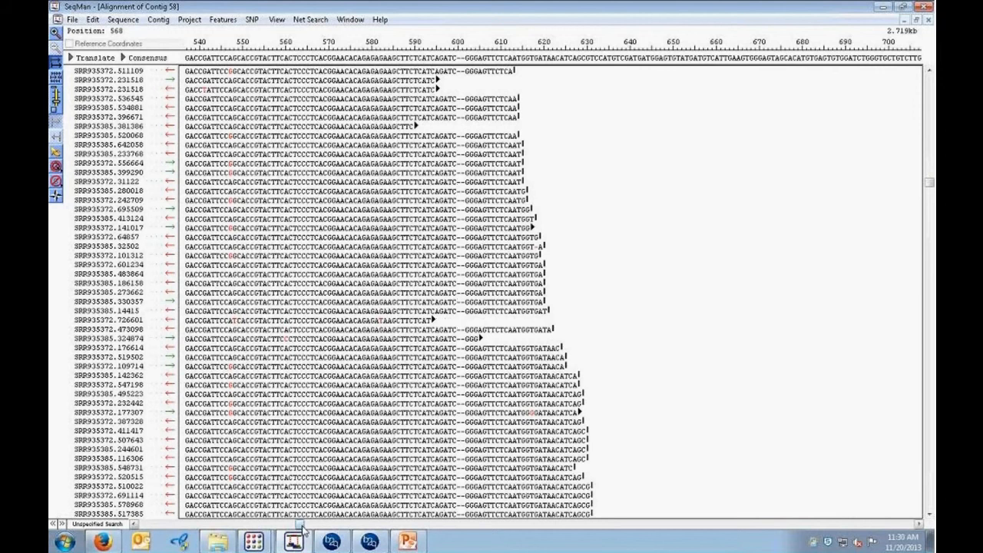
pyautogui.moveTo(301, 525); pyautogui.dragTo(220, 523)
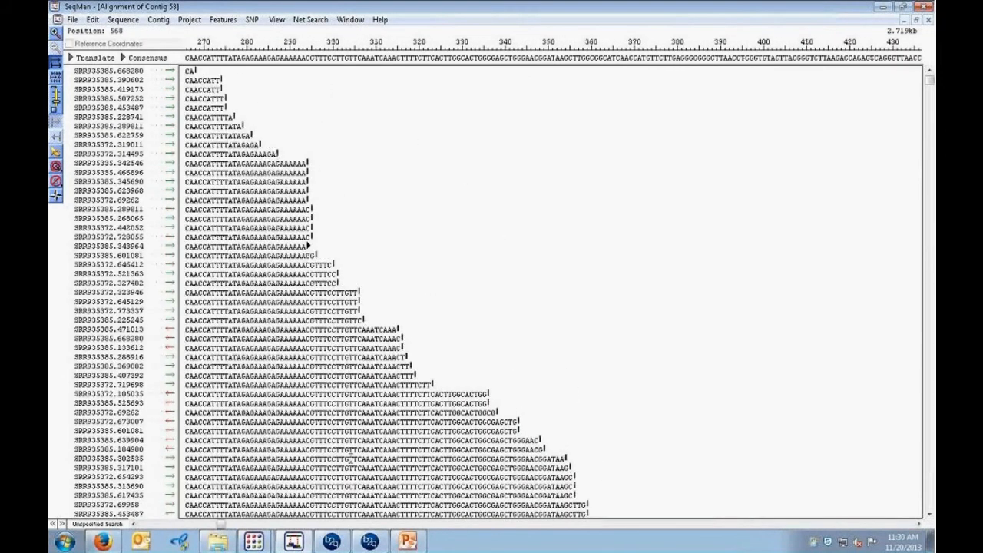
pyautogui.scroll(-10, 347, 458)
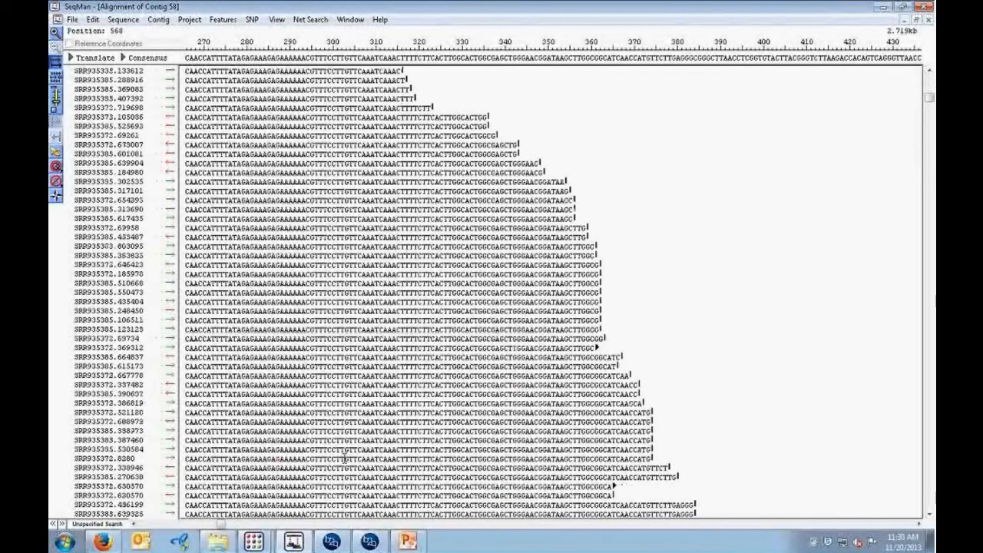
pyautogui.scroll(-12, 345, 458)
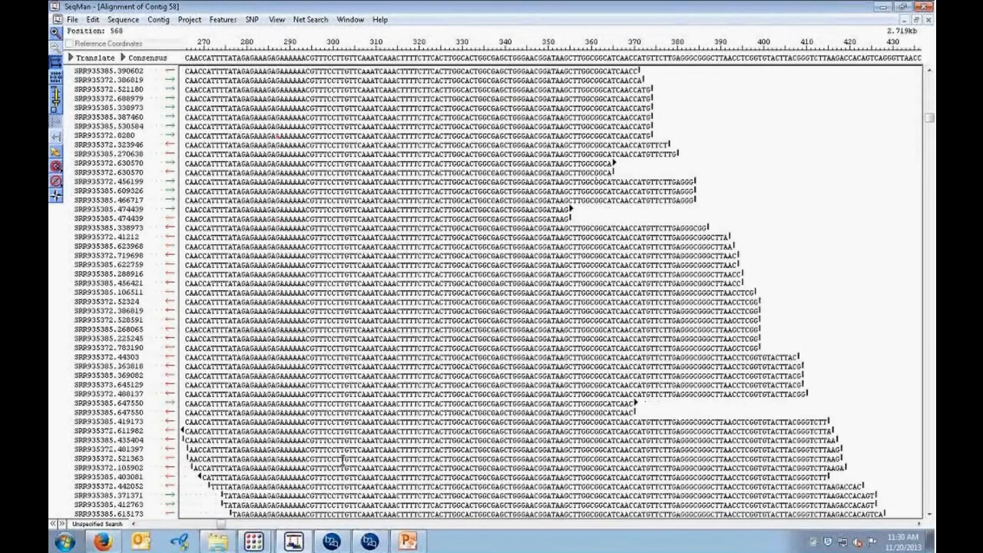
pyautogui.scroll(-4, 342, 459)
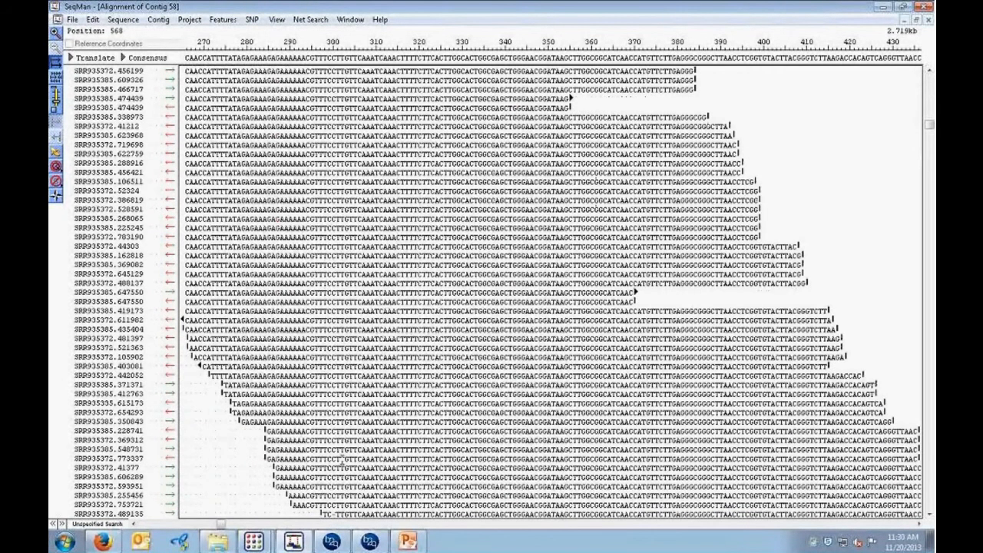
pyautogui.scroll(-10, 343, 459)
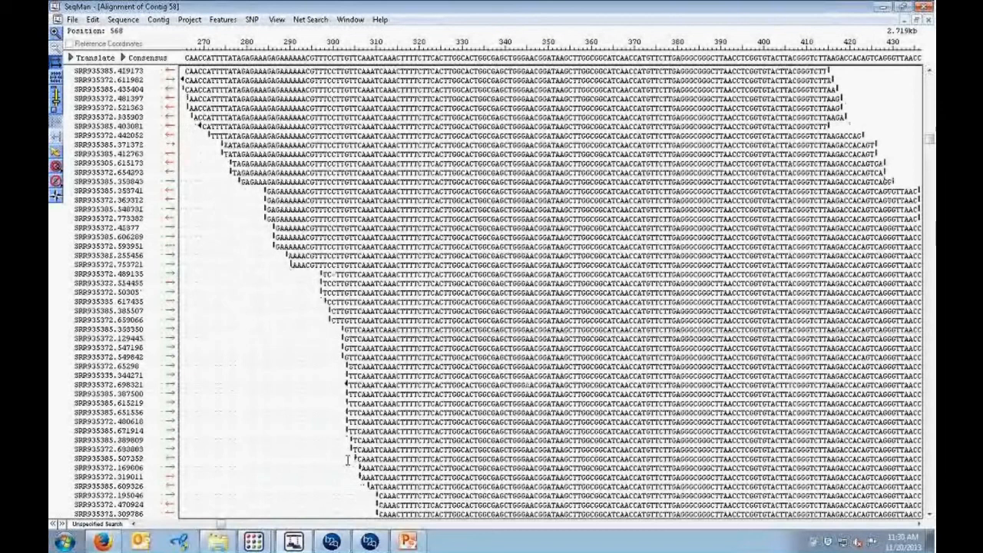
pyautogui.click(919, 525)
pyautogui.click(918, 524)
pyautogui.click(918, 525)
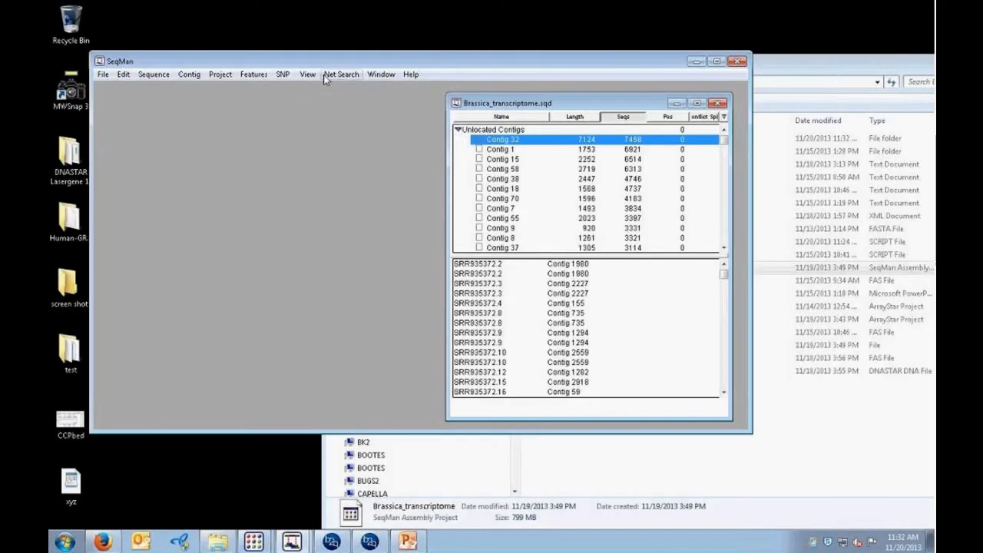
# Run a blastn search of Contig 32 against the nr database and return to the project window
pyautogui.click(341, 75)
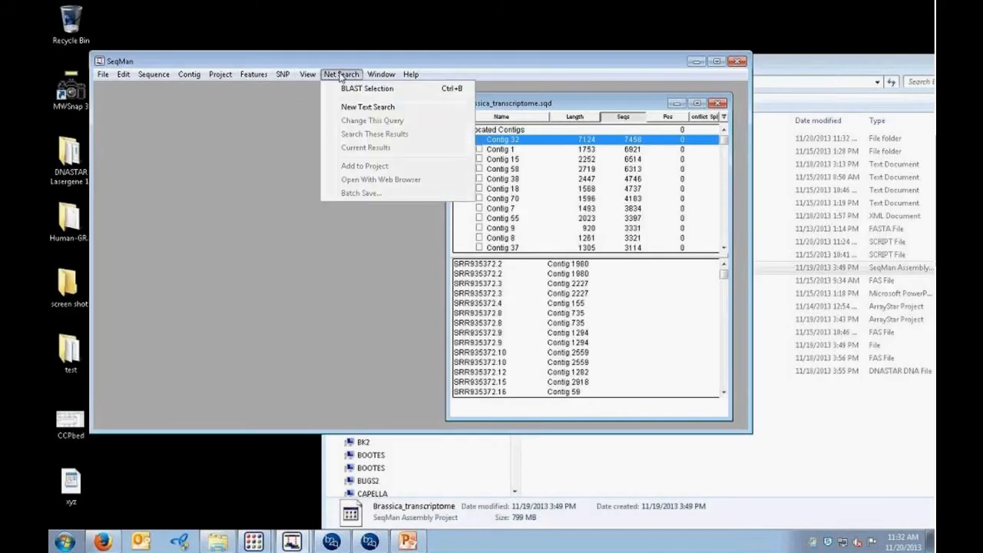
pyautogui.click(361, 88)
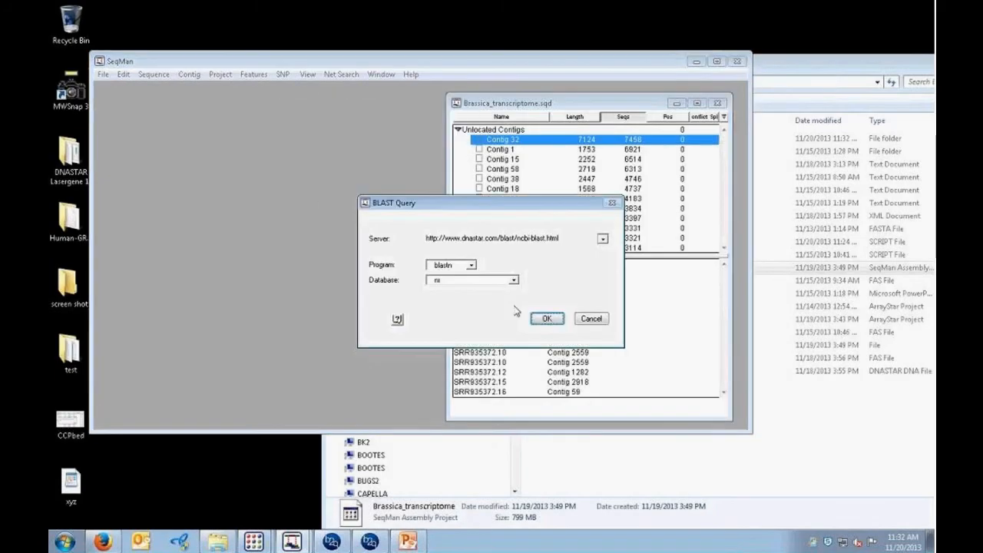
pyautogui.click(546, 318)
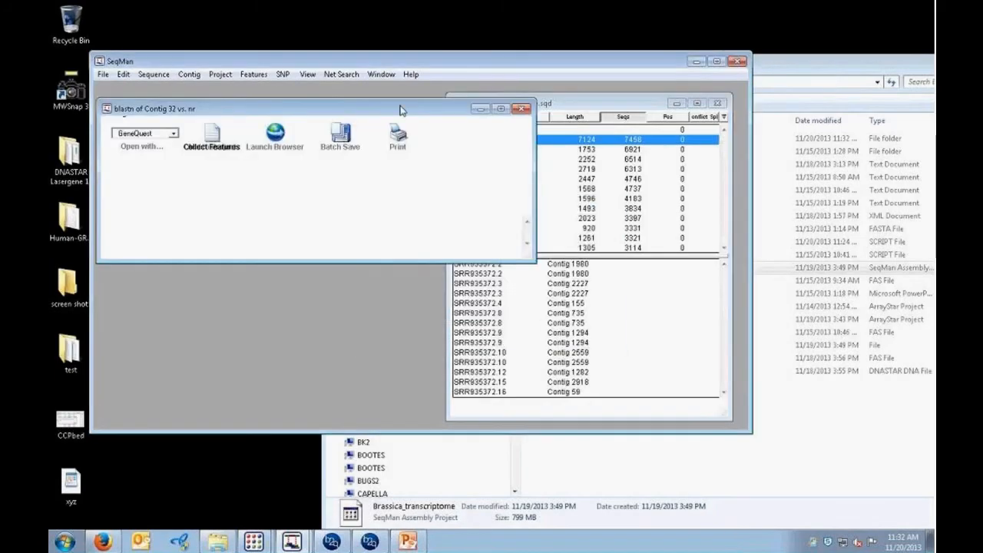
pyautogui.click(565, 104)
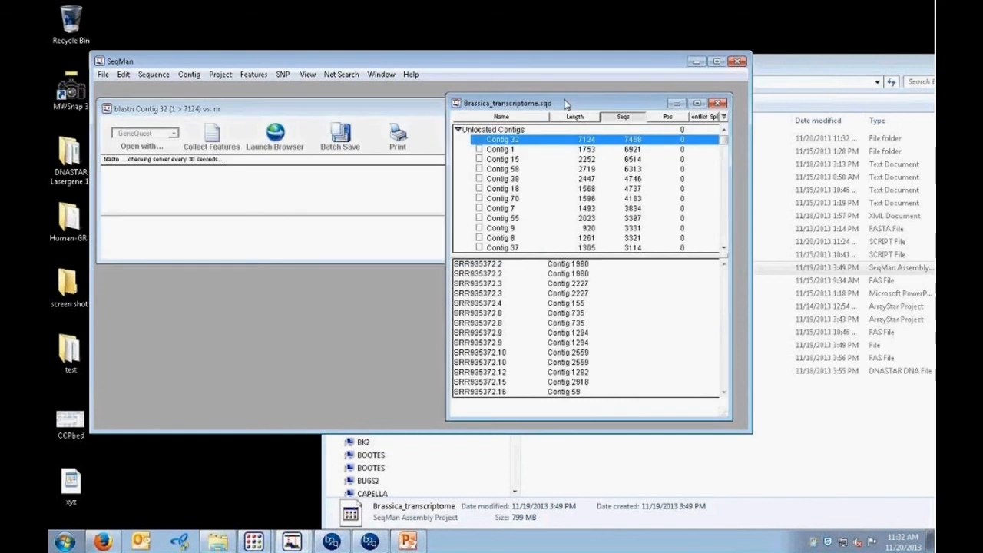
# Try to save the consensus of all unlocated contigs to a single FastA file named Brassica, closing the dialog without saving
pyautogui.click(486, 133)
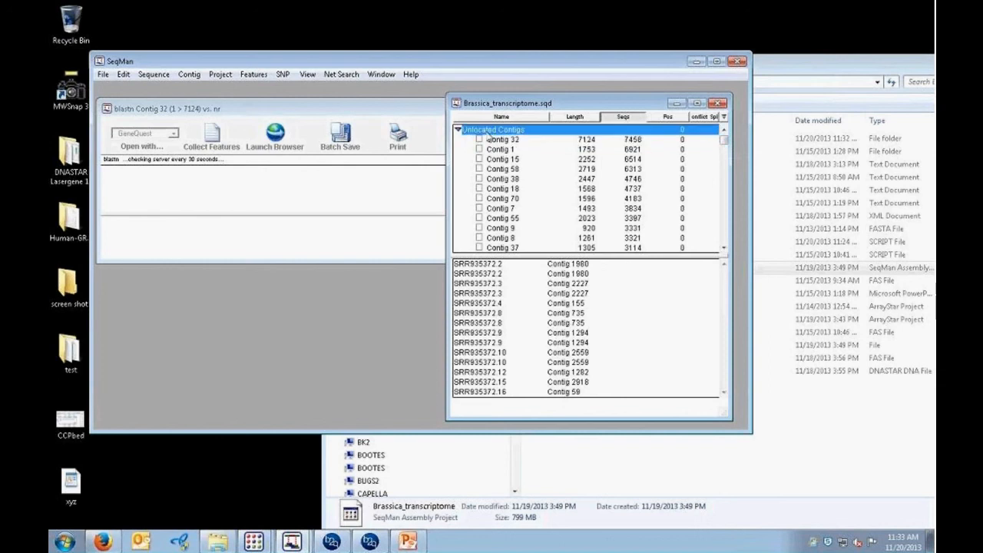
pyautogui.click(189, 75)
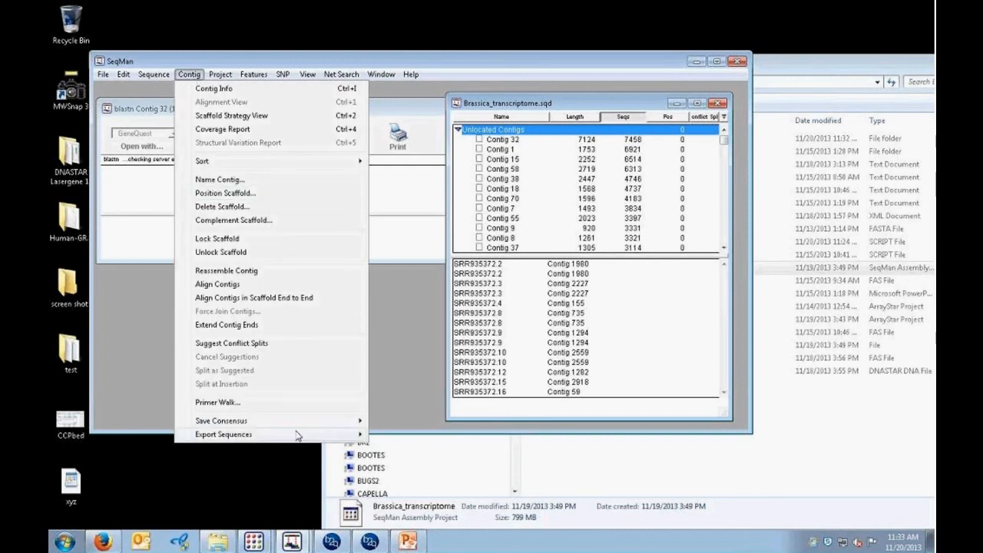
pyautogui.moveTo(293, 424)
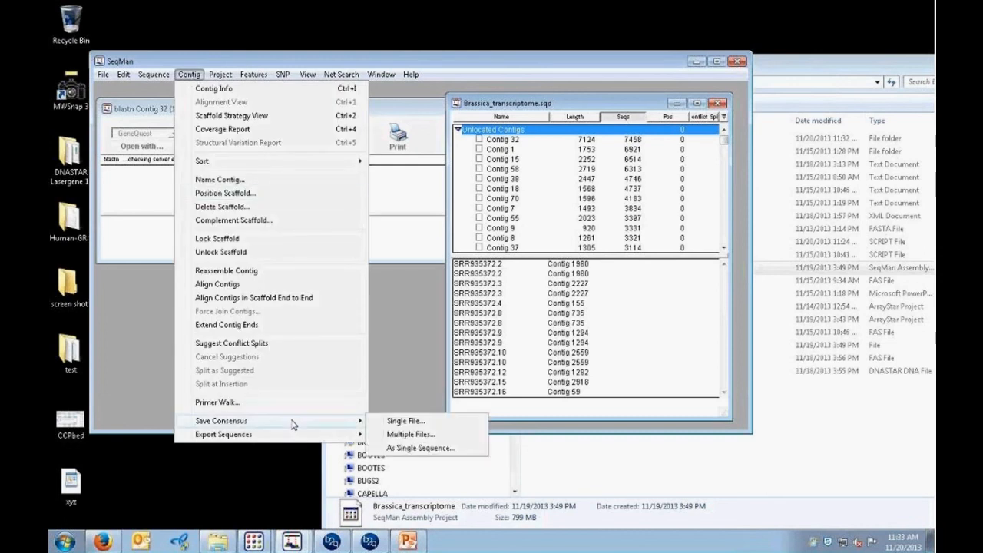
pyautogui.click(396, 422)
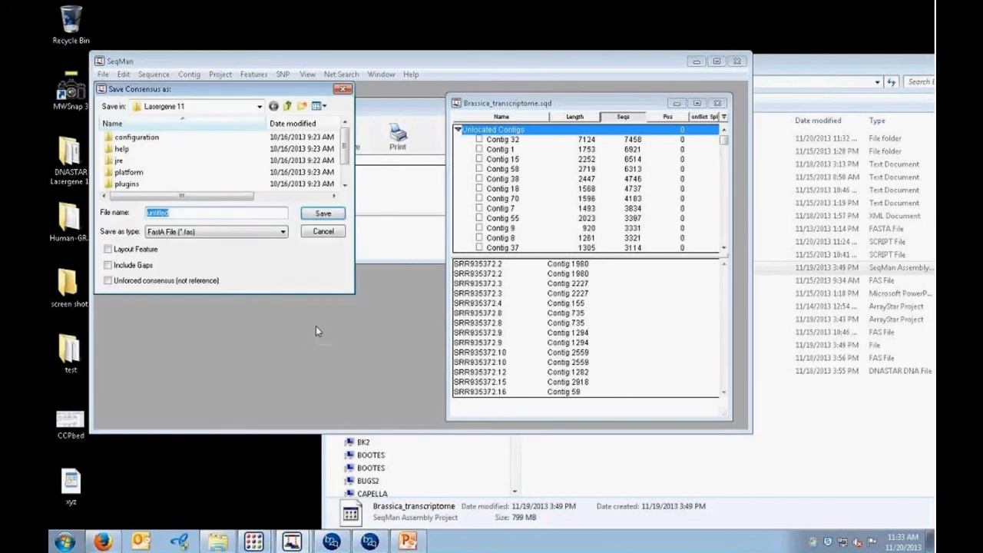
pyautogui.click(186, 213)
pyautogui.press('BackSpace')
pyautogui.press('BackSpace')
pyautogui.press('BackSpace')
pyautogui.press('BackSpace')
pyautogui.press('BackSpace')
pyautogui.press('BackSpace')
pyautogui.press('BackSpace')
pyautogui.press('BackSpace')
pyautogui.write('Brassica')
pyautogui.click(342, 89)
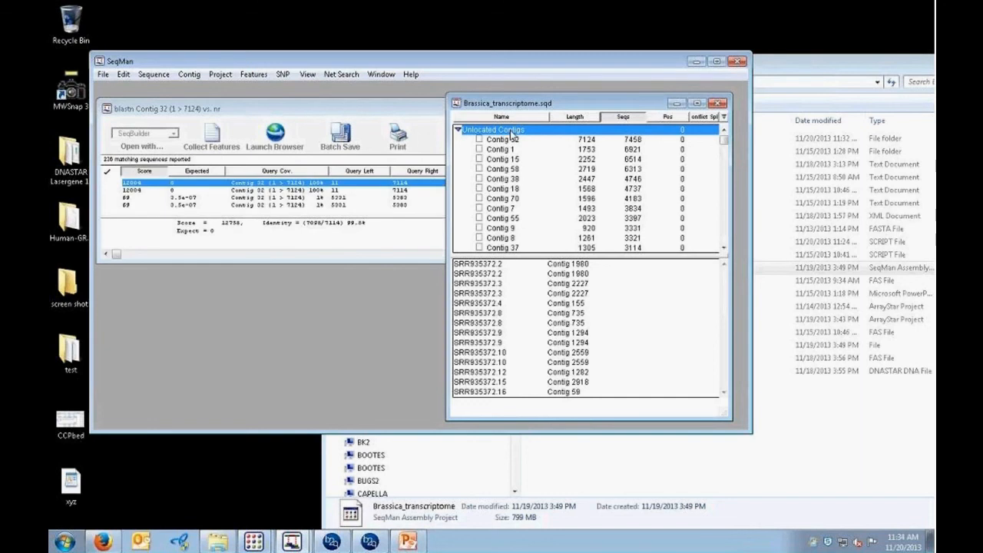
# Bring the blastn results for Contig 32 to the front and enlarge their window to show more columns
pyautogui.click(401, 108)
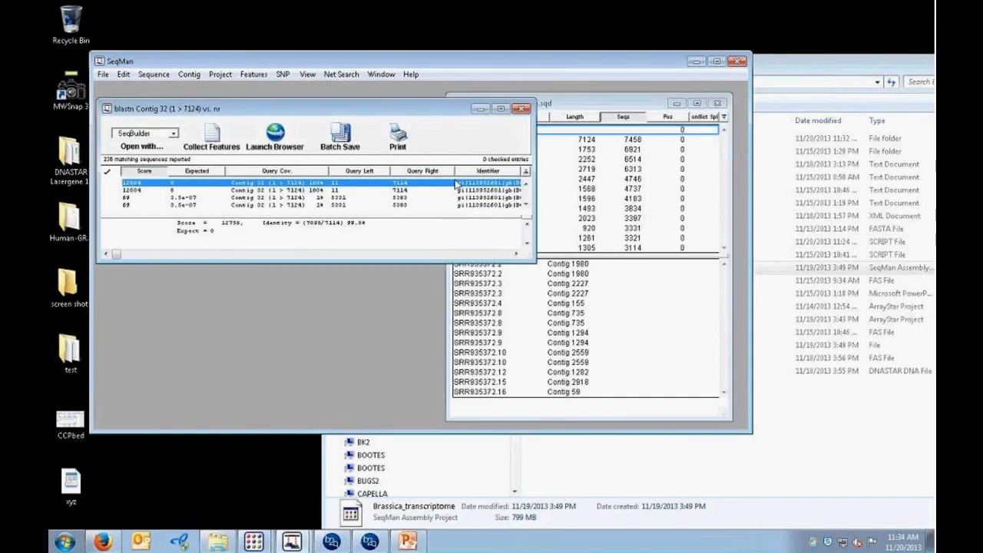
pyautogui.moveTo(528, 254); pyautogui.dragTo(622, 274)
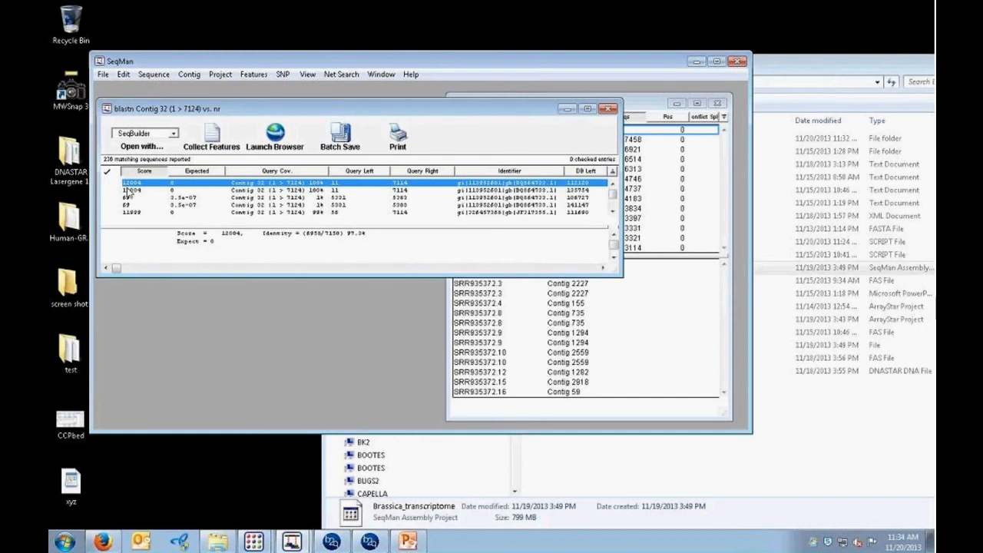
# Sort the Contig 32 BLAST hits by query coverage in descending order and widen the results window
pyautogui.click(292, 172)
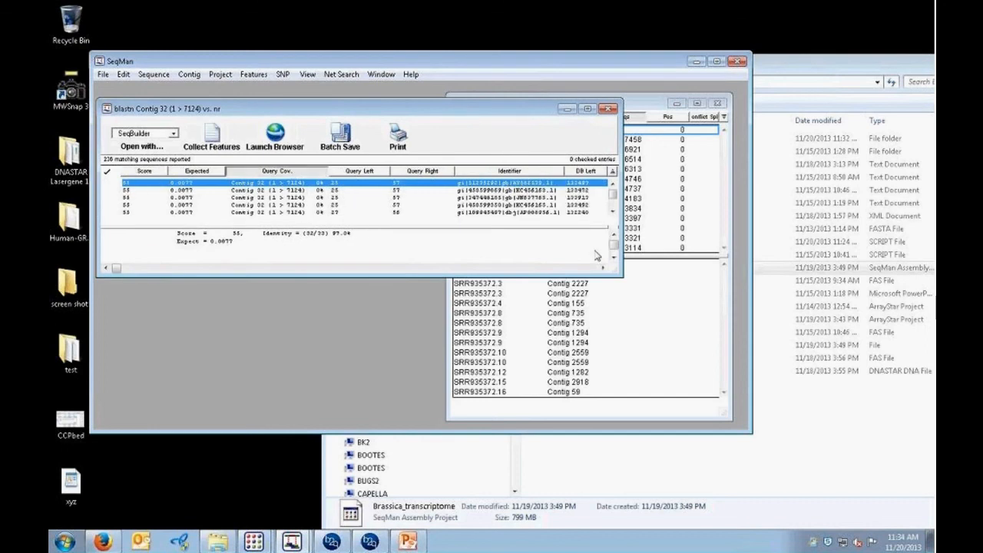
pyautogui.click(266, 174)
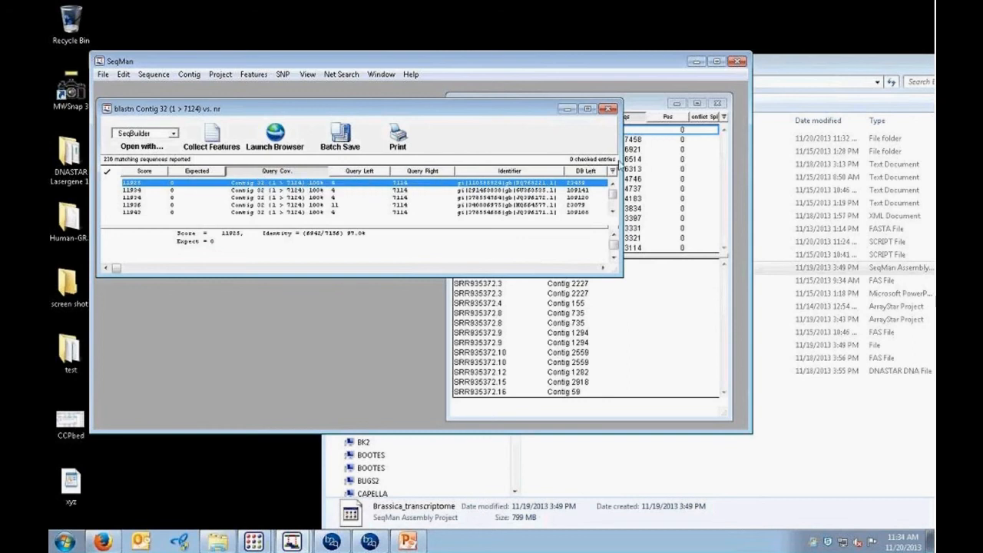
pyautogui.moveTo(679, 158); pyautogui.dragTo(685, 158)
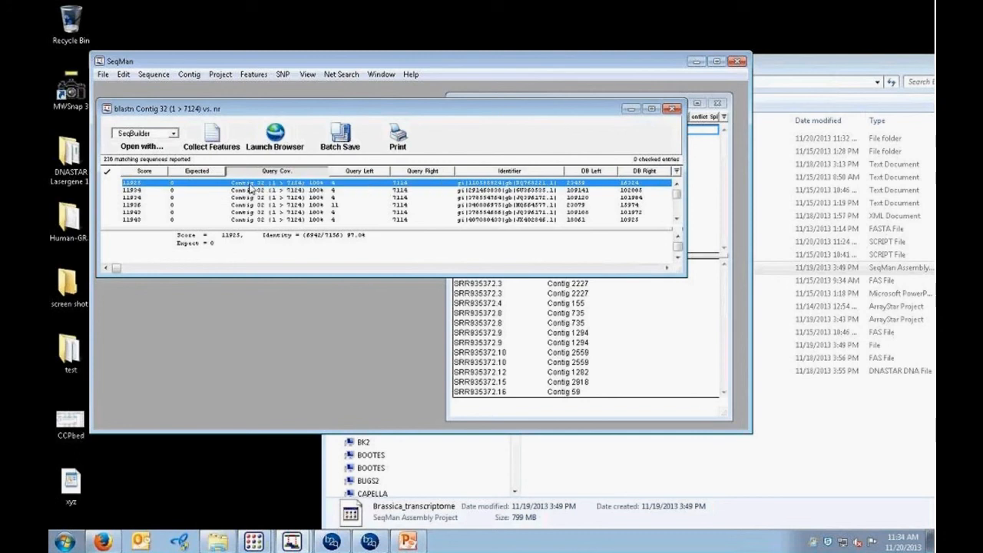
# Bring the hit descriptions into view and select the Fragaria vesca subsp. bracteata chloroplast hit
pyautogui.click(667, 268)
pyautogui.click(666, 268)
pyautogui.click(667, 268)
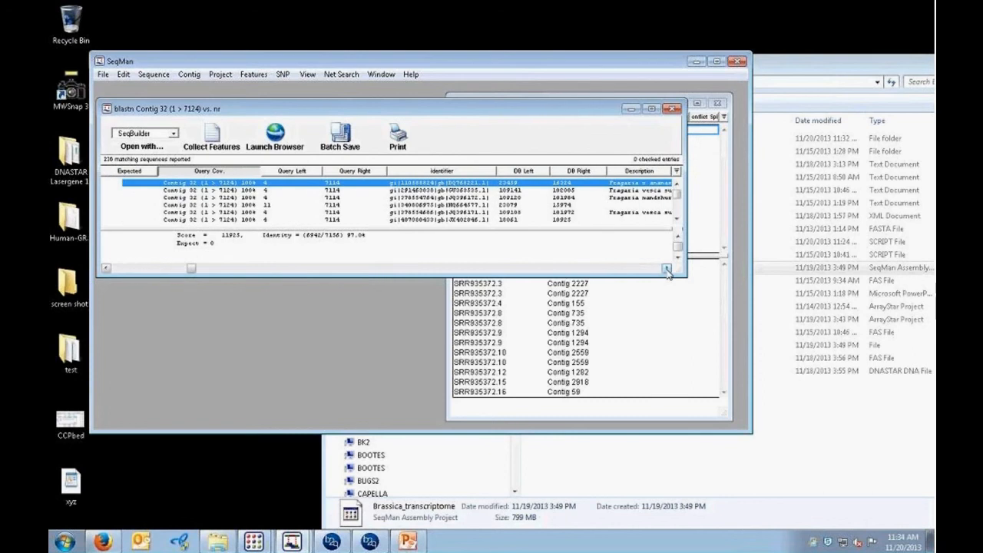
pyautogui.click(666, 268)
pyautogui.click(666, 268)
pyautogui.click(667, 268)
pyautogui.click(667, 268)
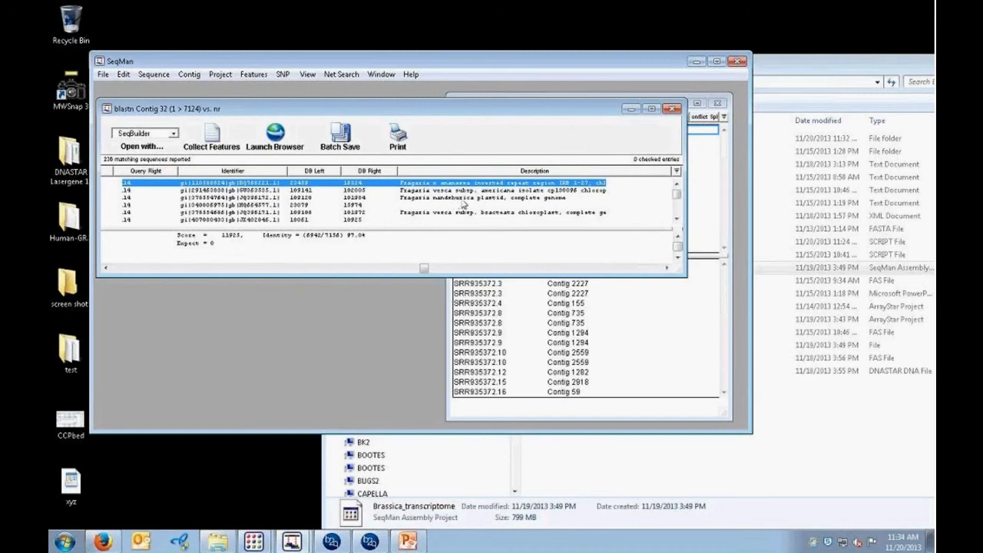
pyautogui.click(488, 213)
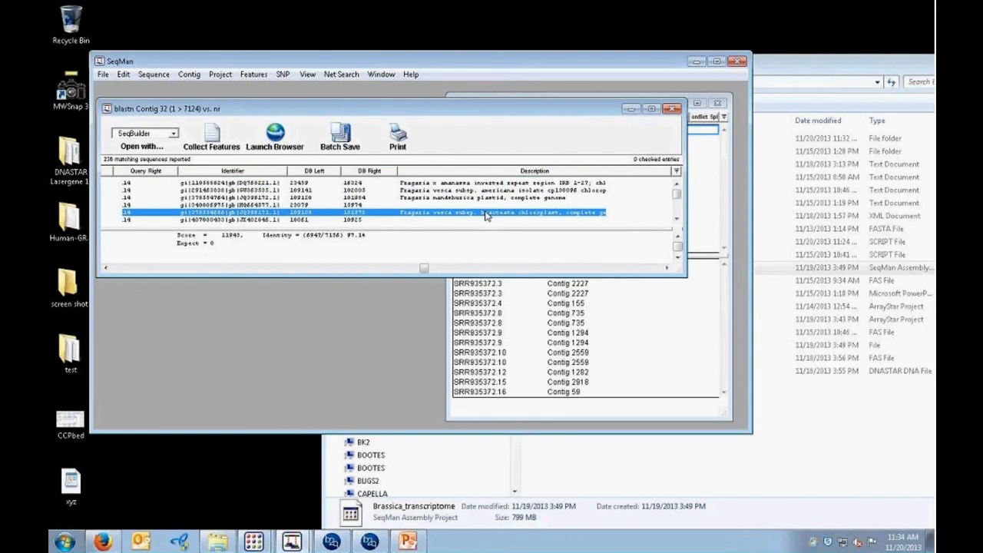
# Rename Contig 32 to XYZ in the Brassica_transcriptome.sqd project and close the report of the change
pyautogui.moveTo(579, 113); pyautogui.dragTo(575, 233)
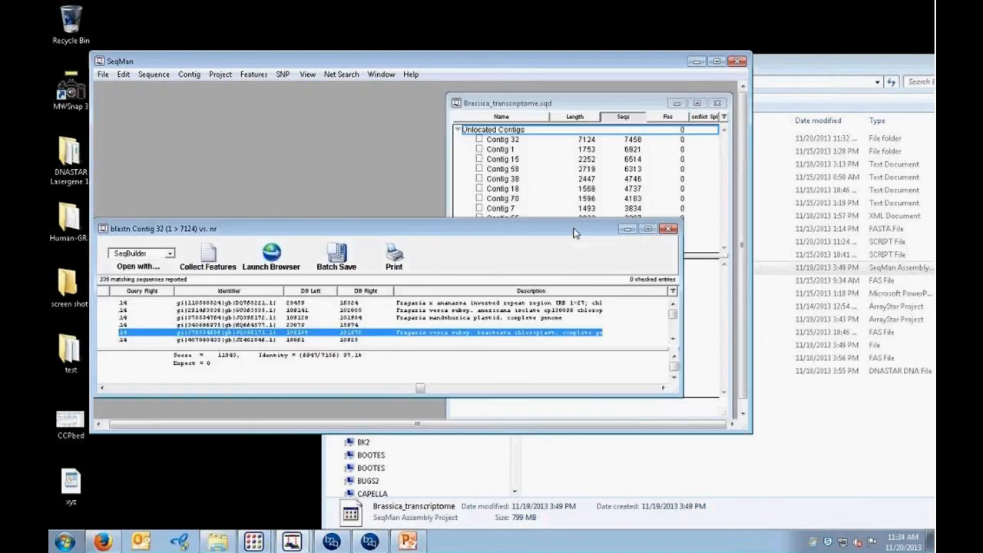
pyautogui.click(500, 144)
pyautogui.click(501, 144)
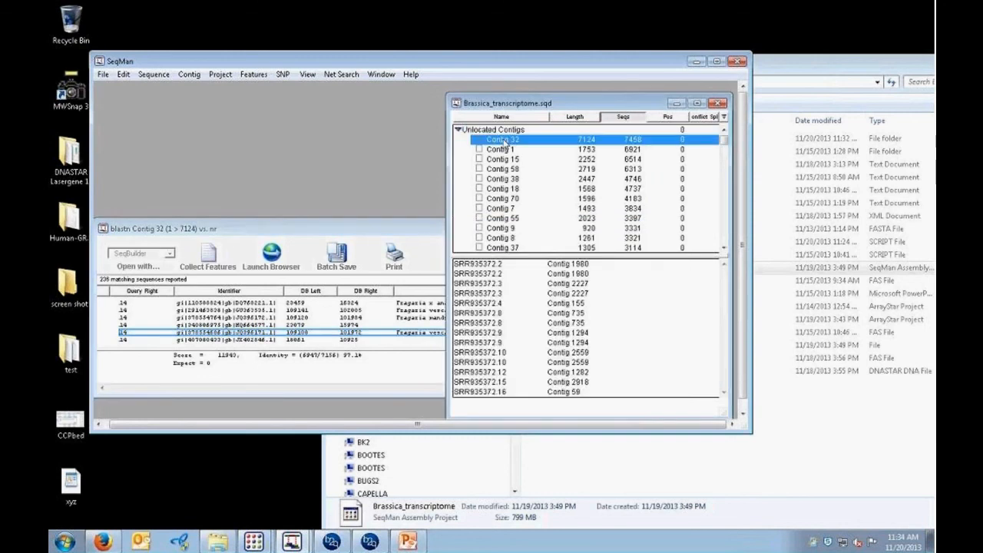
pyautogui.rightClick(505, 142)
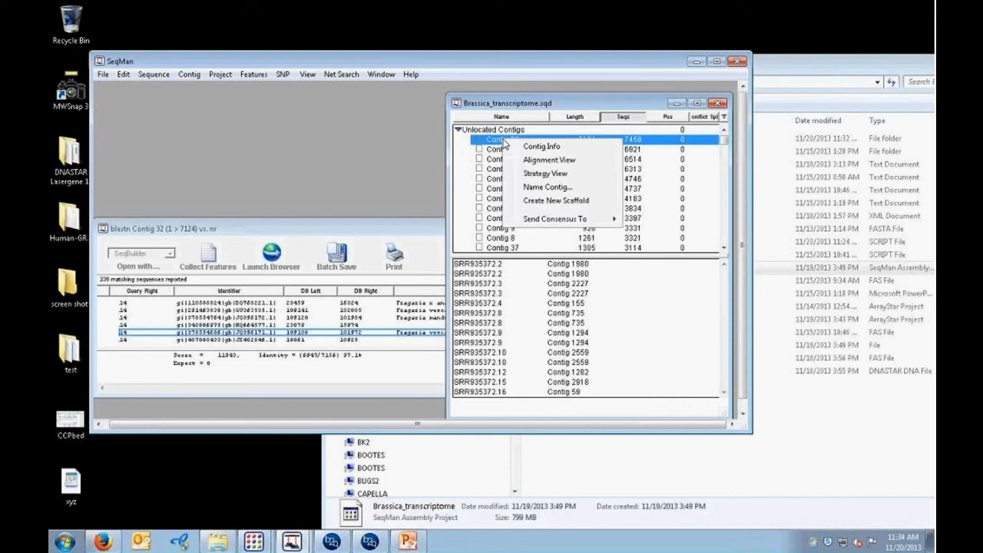
pyautogui.click(547, 188)
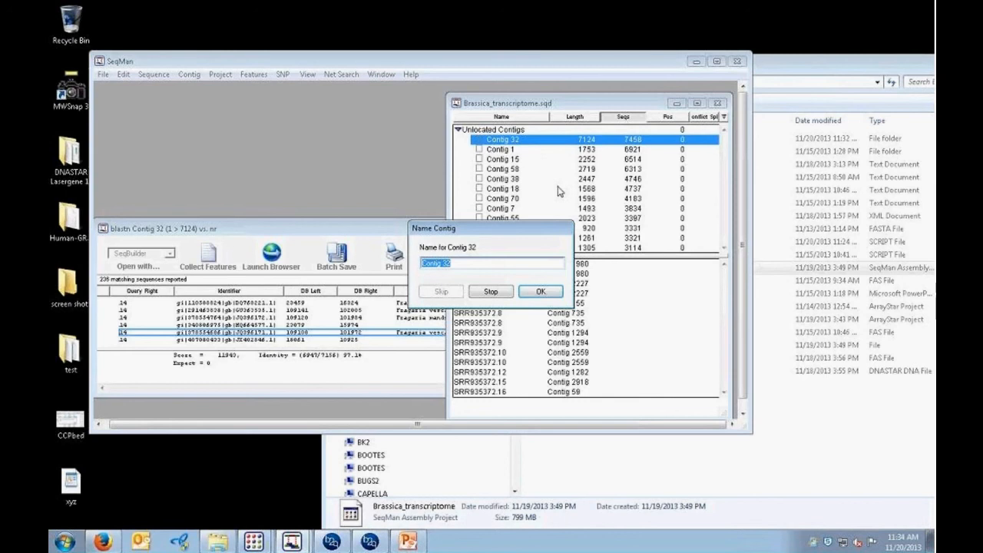
pyautogui.write('XYZ')
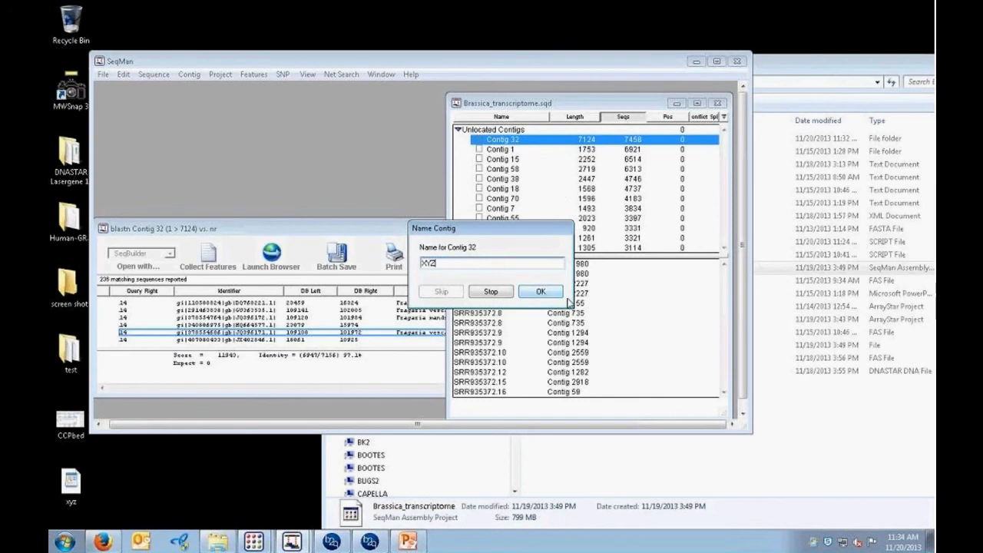
pyautogui.click(550, 292)
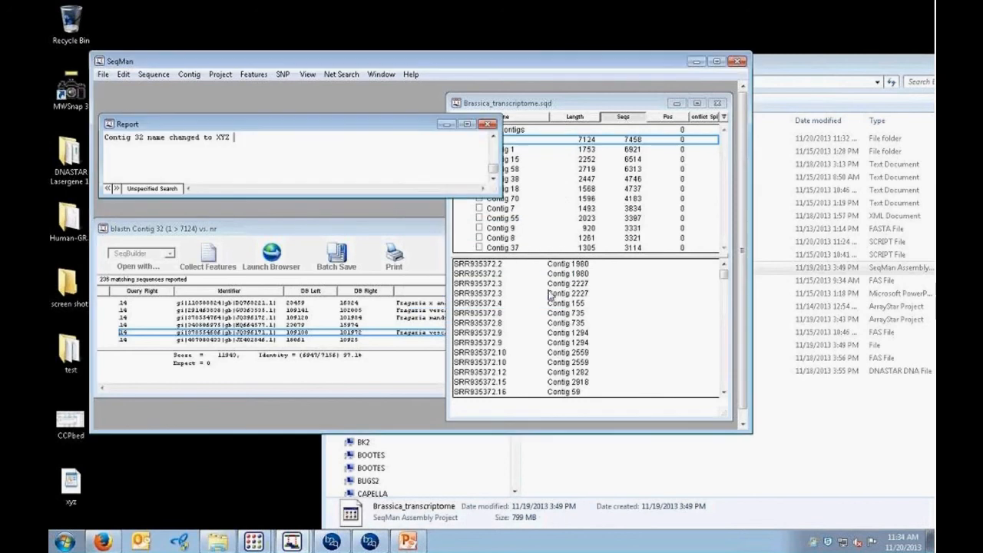
pyautogui.click(490, 125)
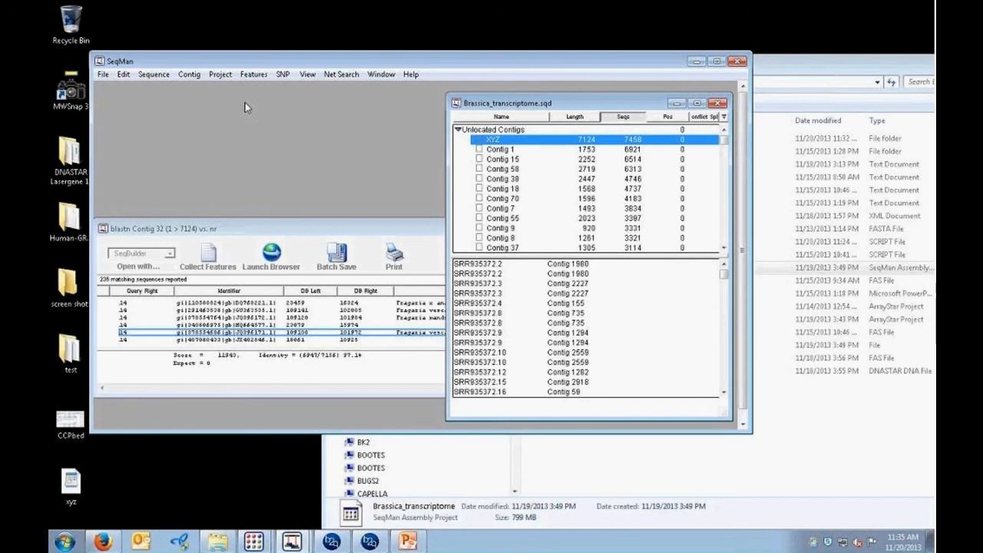
# Try to save the consensus of contig XYZ to a single file
pyautogui.click(188, 74)
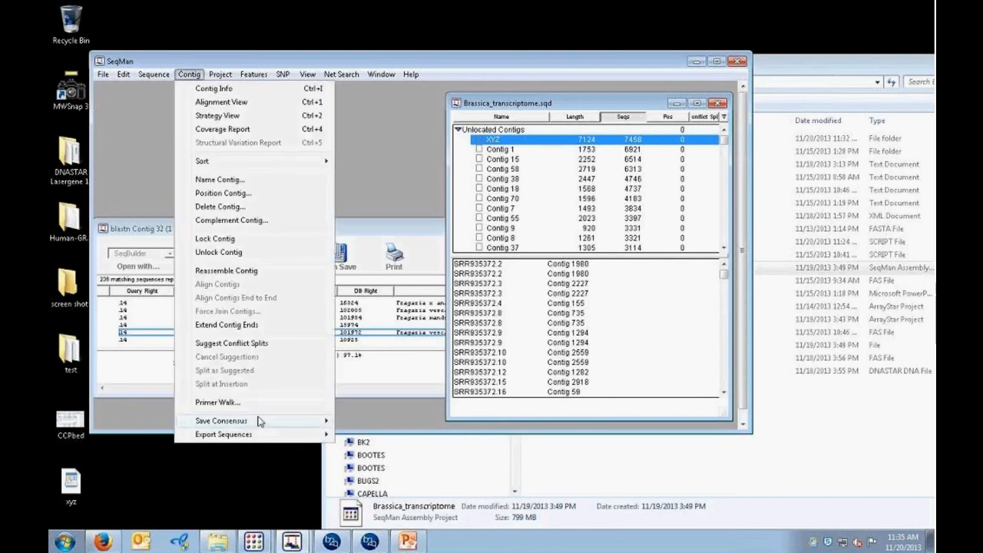
pyautogui.moveTo(261, 422)
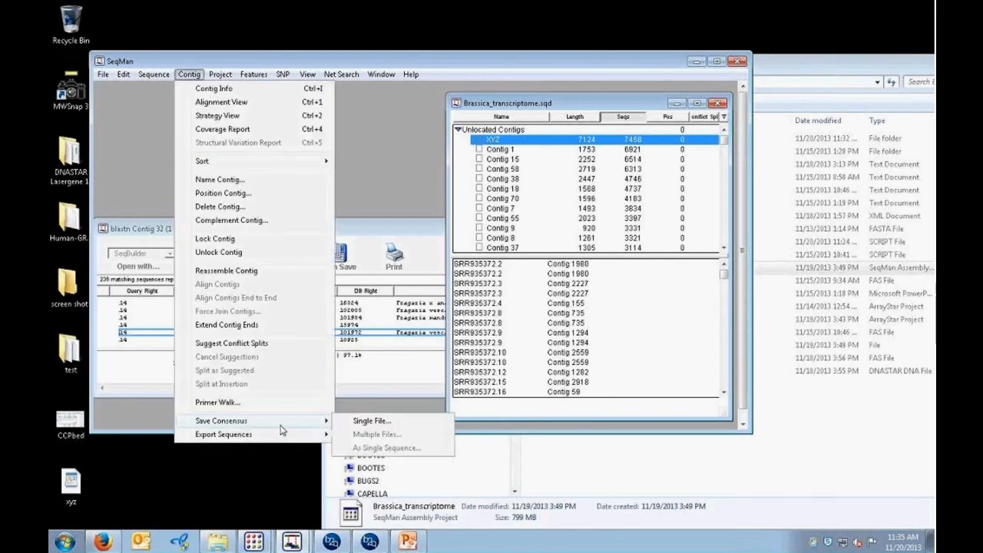
pyautogui.click(361, 422)
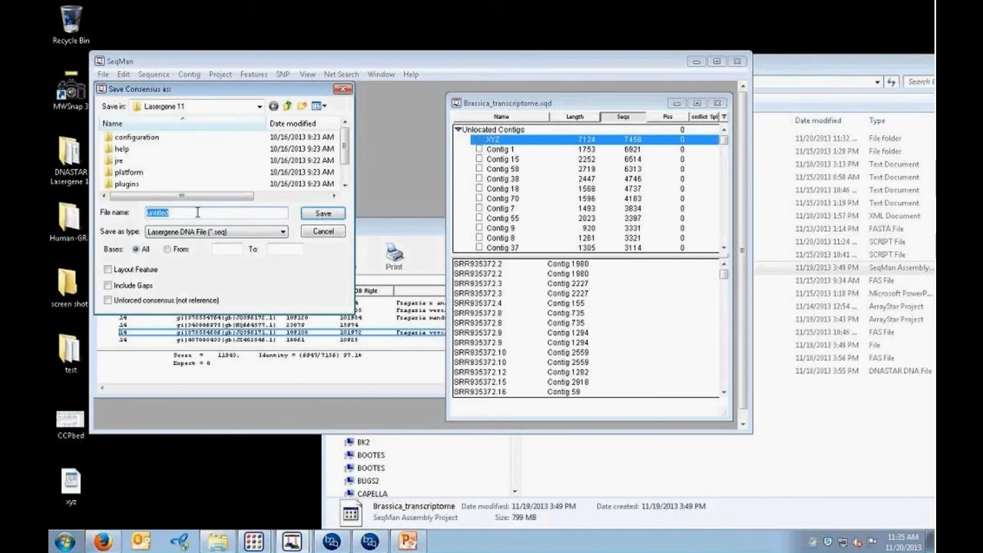
pyautogui.click(314, 213)
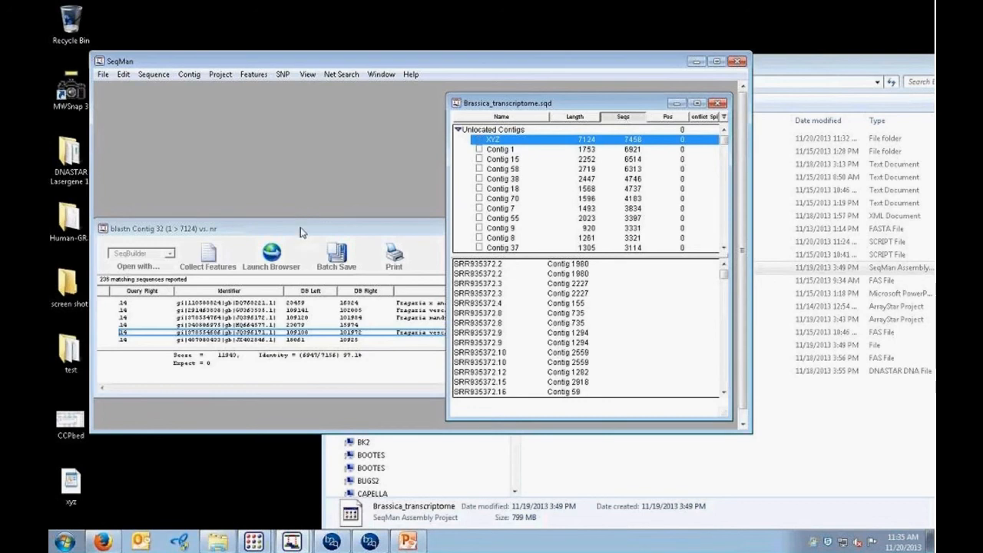
# Close SeqMan, discarding the changes to the Brassica_transcriptome.sqd project
pyautogui.click(304, 236)
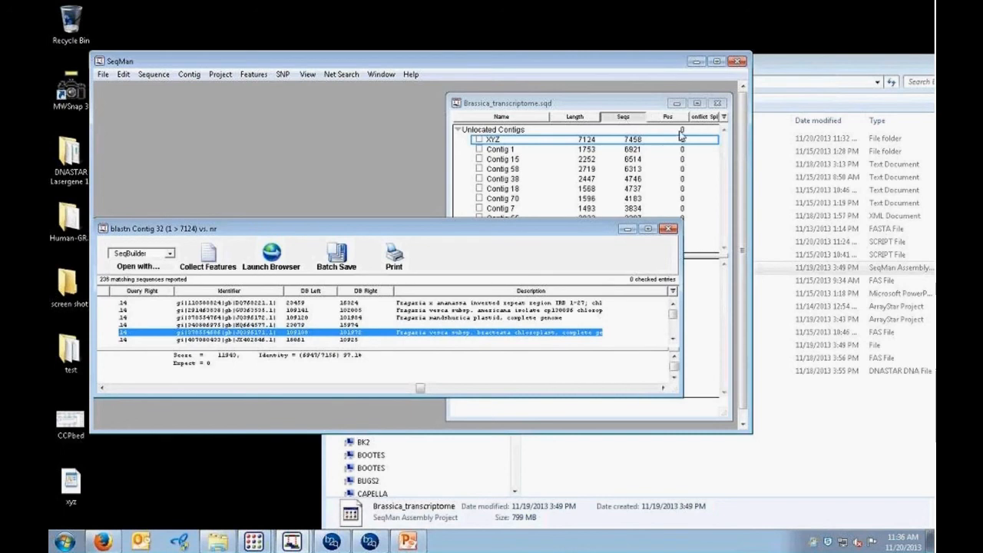
pyautogui.click(570, 106)
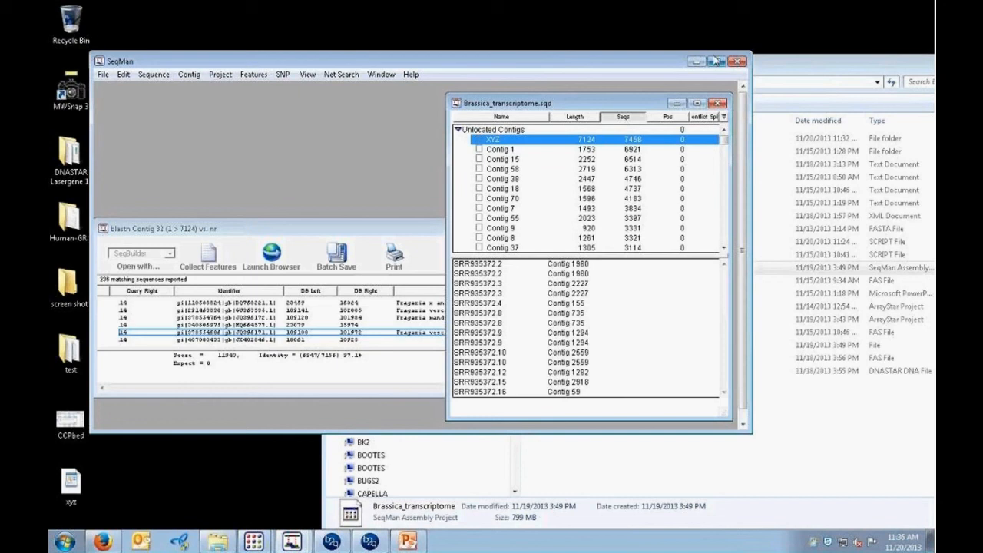
pyautogui.click(735, 64)
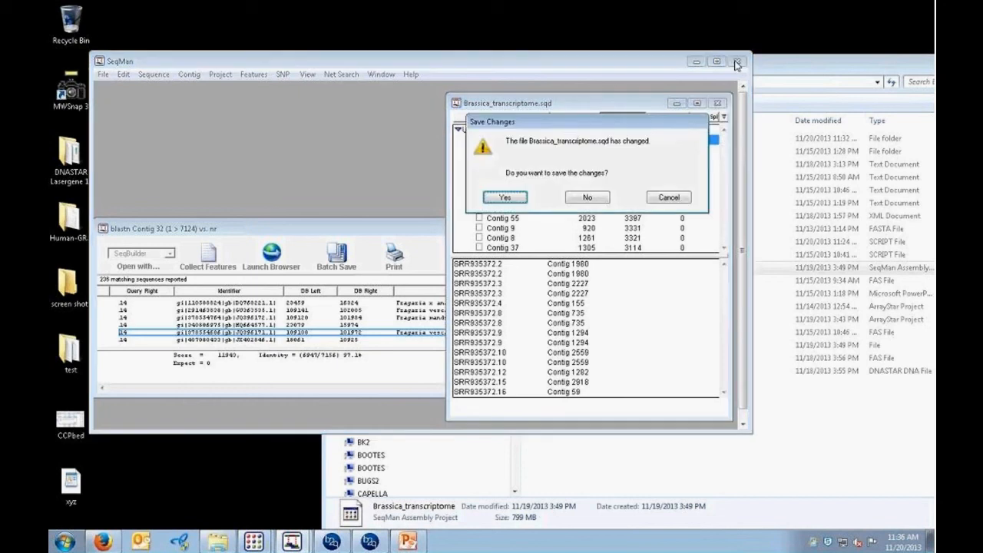
pyautogui.click(587, 197)
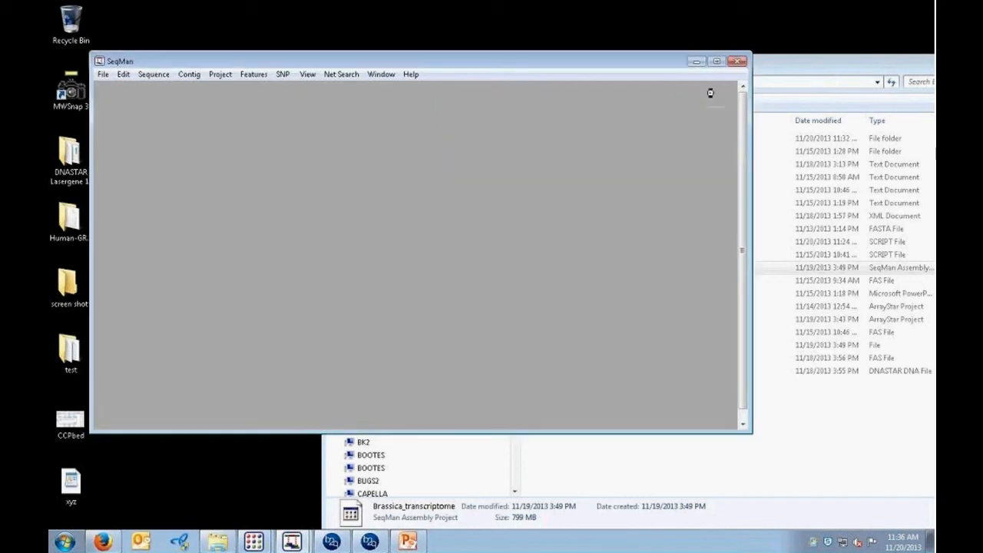
pyautogui.click(730, 62)
# Check the two open Blast2GO windows, and view the Blast2GO home page in Firefox
pyautogui.click(331, 542)
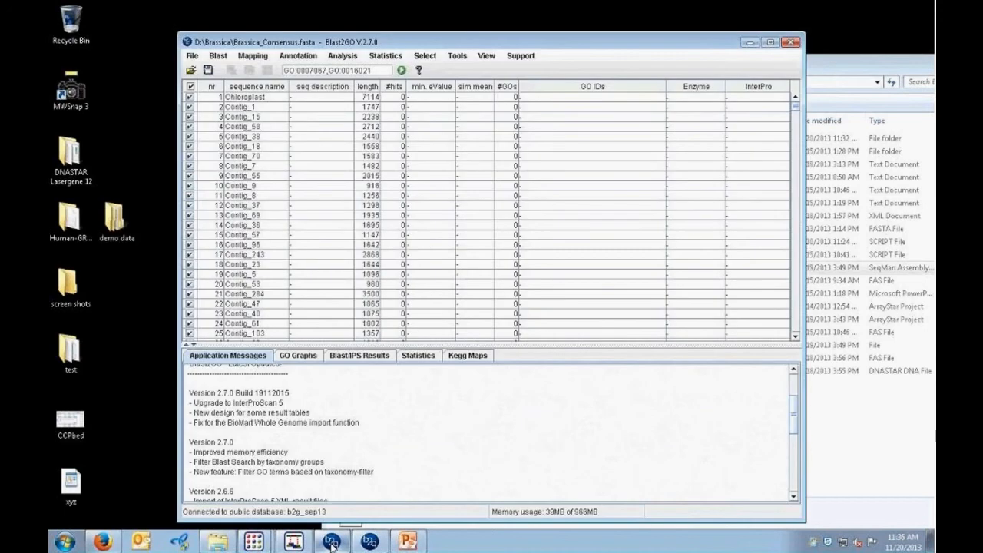
pyautogui.click(373, 545)
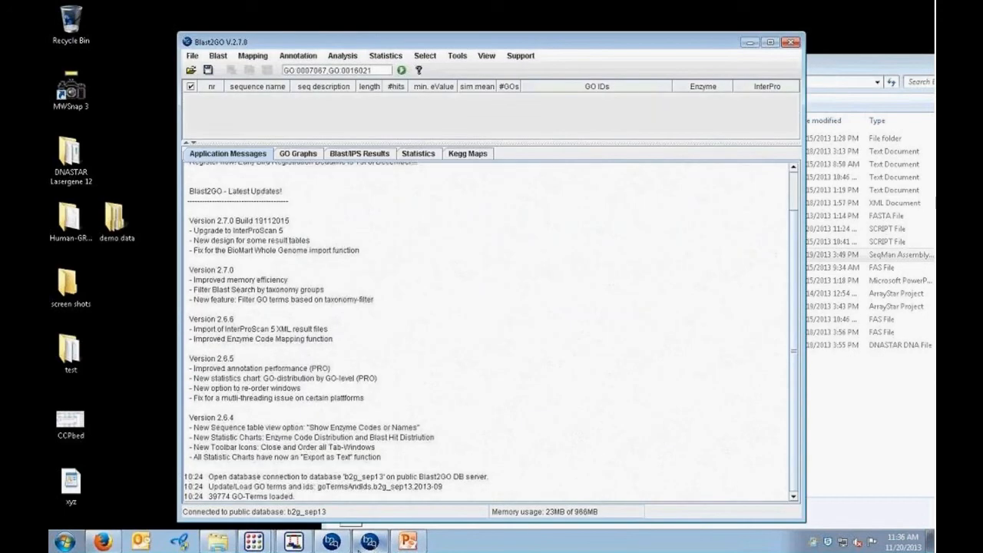
pyautogui.click(332, 546)
pyautogui.click(104, 542)
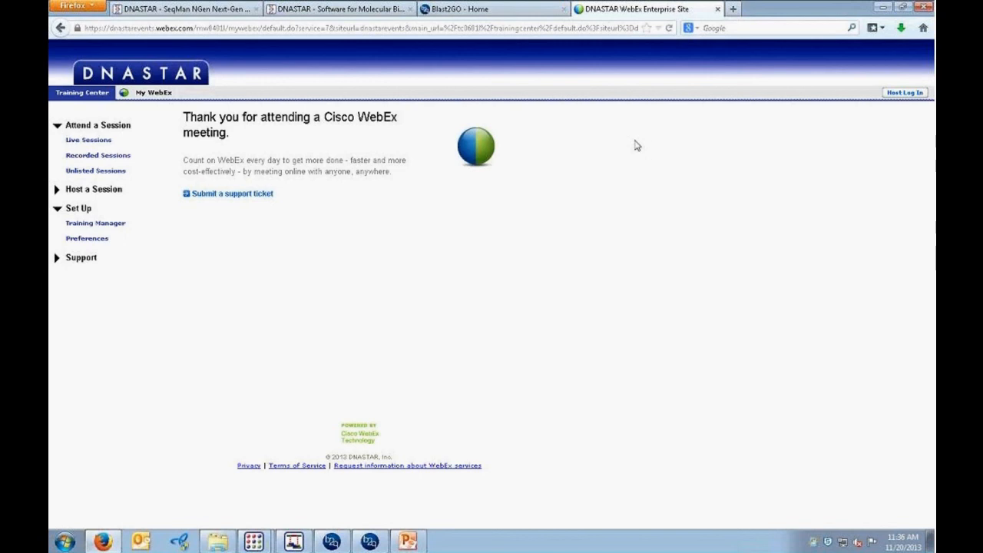
pyautogui.click(558, 14)
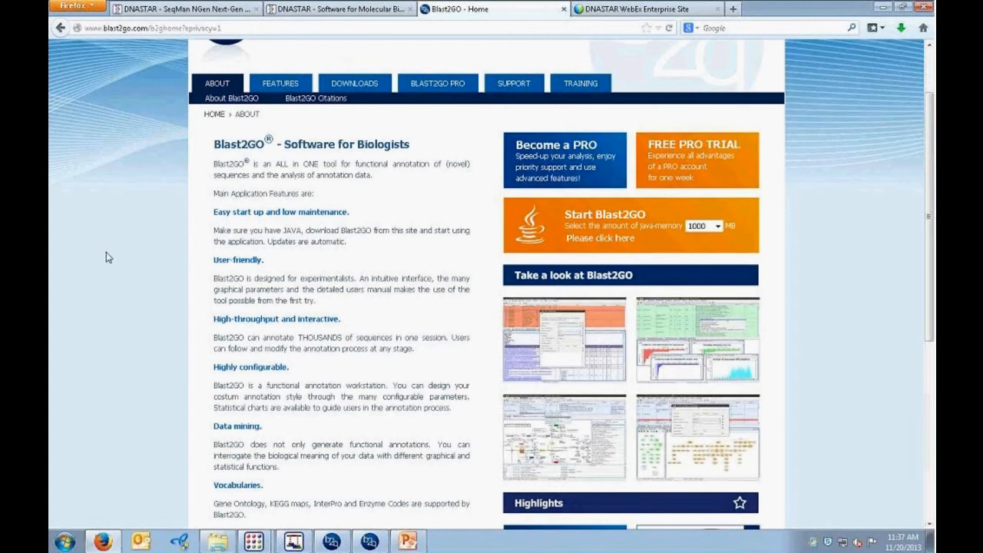
pyautogui.scroll(2, 134, 253)
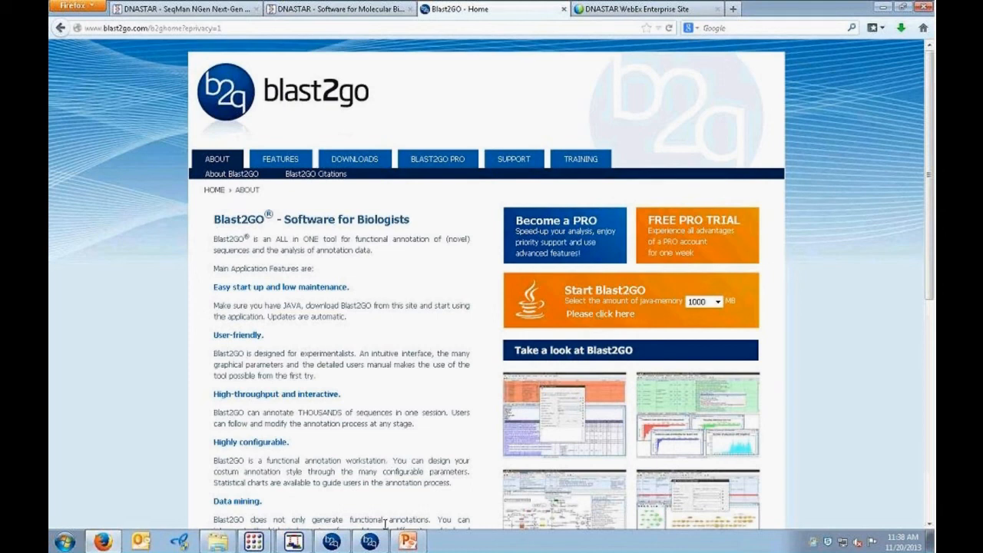
# Switch to the Blast2GO window holding Brassica_Consensus.fasta and try to load sequences, dismissing the request to save the project
pyautogui.click(331, 542)
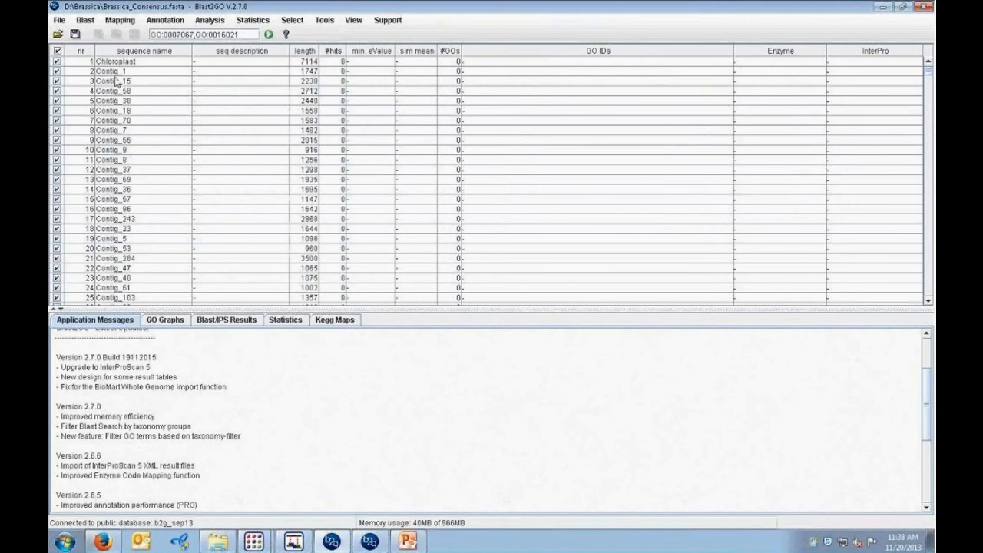
pyautogui.click(59, 21)
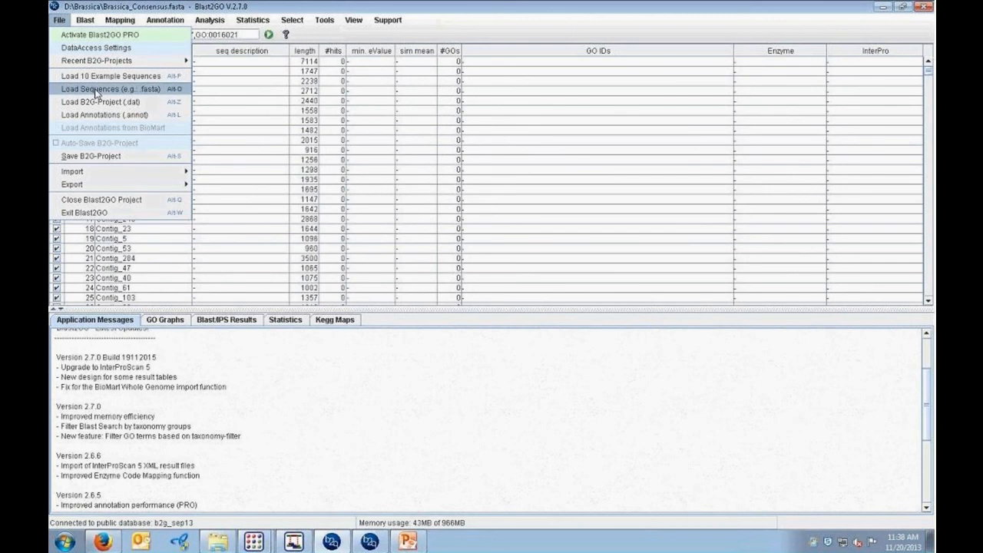
pyautogui.click(116, 89)
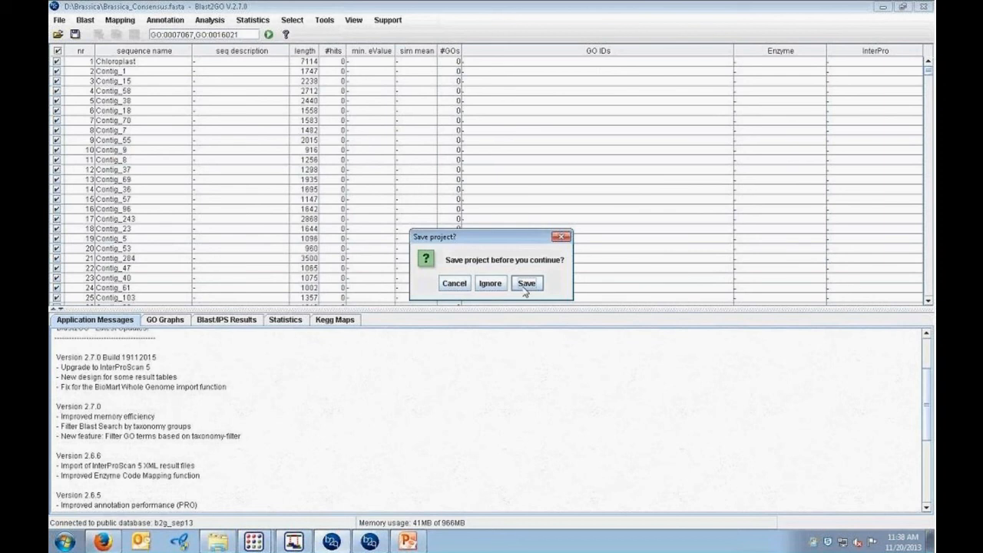
pyautogui.click(562, 238)
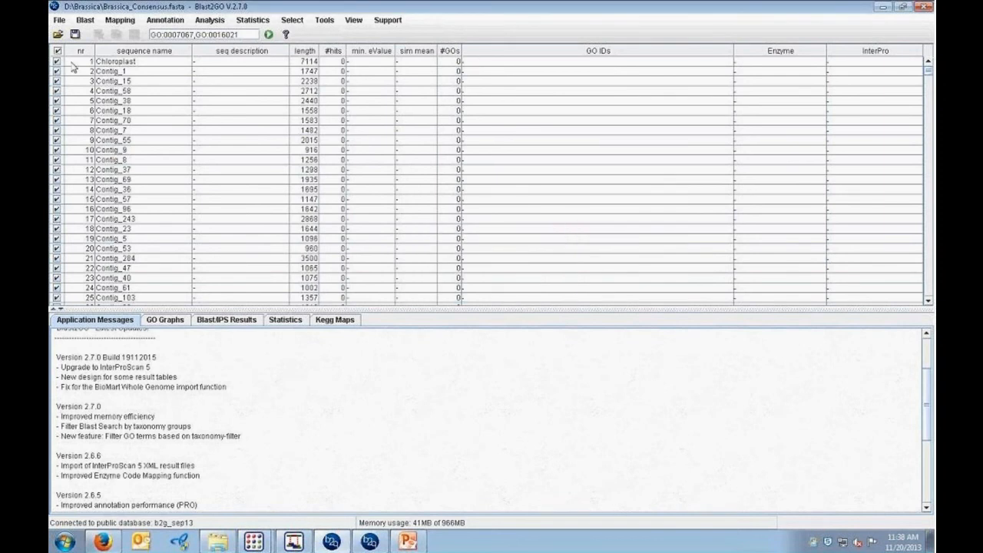
# Select the Chloroplast sequence, examine the basic configuration of the BLAST step and close it without running the search
pyautogui.click(129, 64)
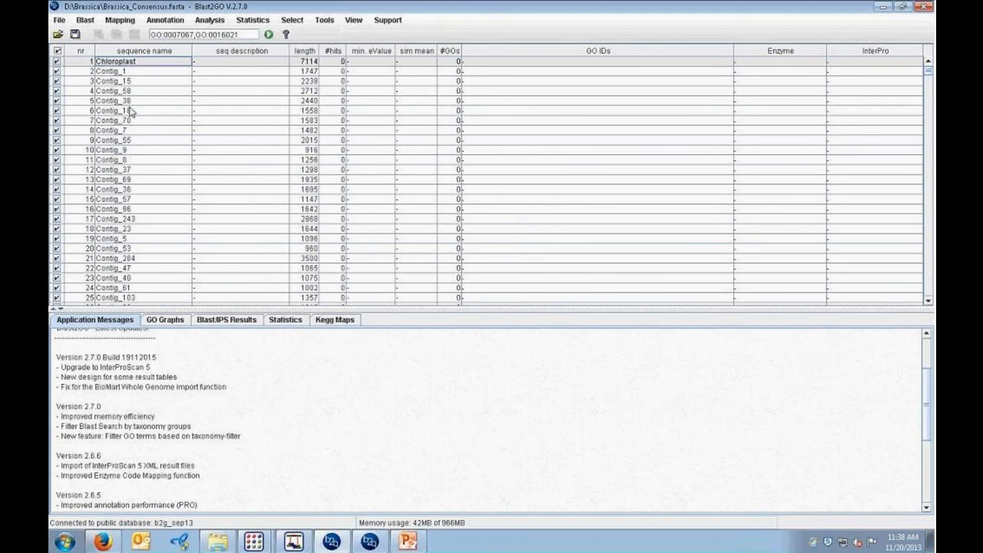
pyautogui.click(86, 22)
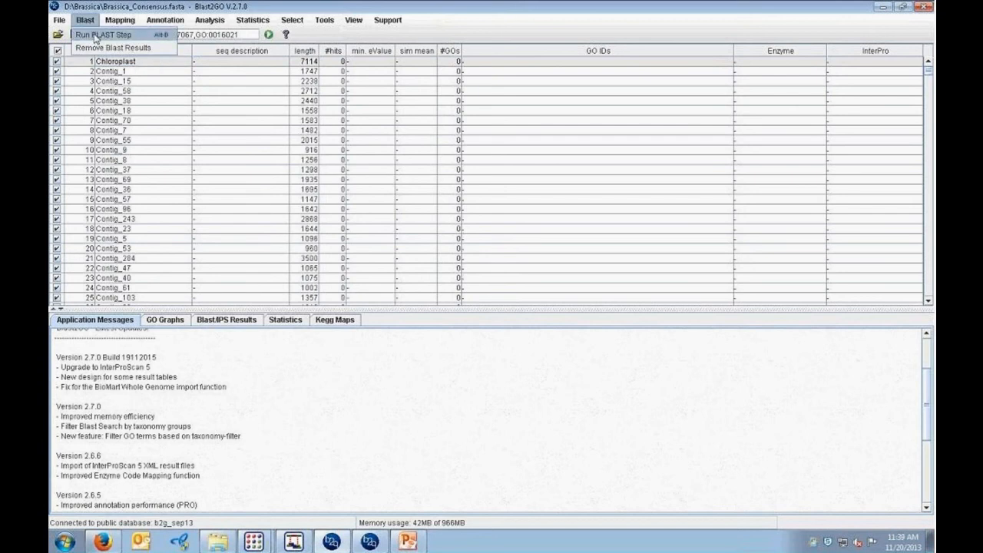
pyautogui.click(96, 36)
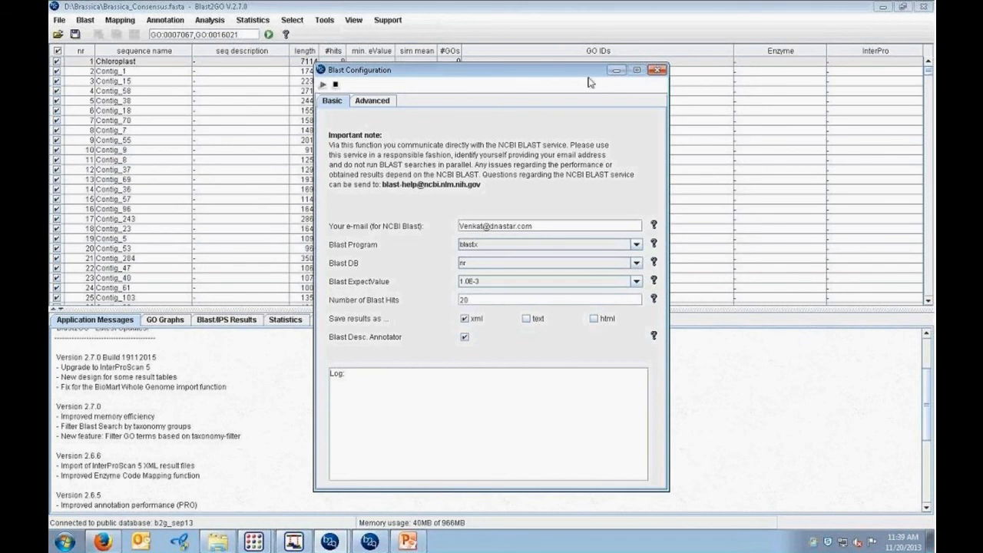
pyautogui.click(657, 70)
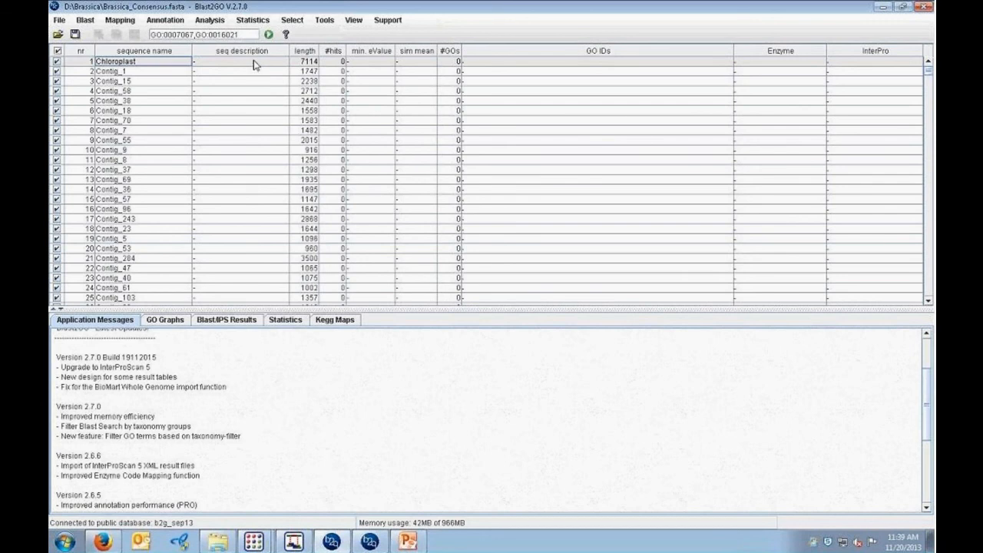
# Examine the export options for the Brassica_Consensus.fasta project, including the sequence table export, without exporting anything
pyautogui.click(59, 20)
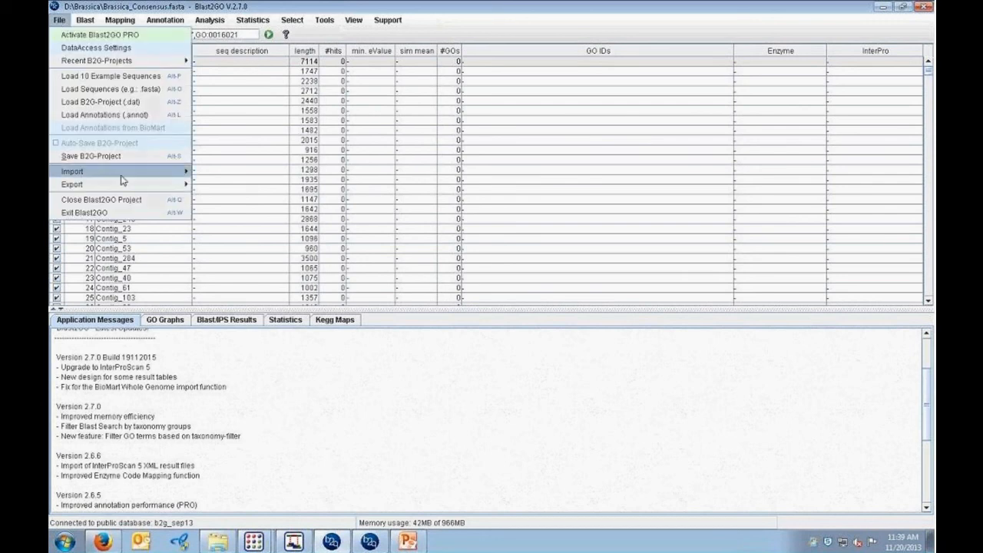
pyautogui.moveTo(122, 185)
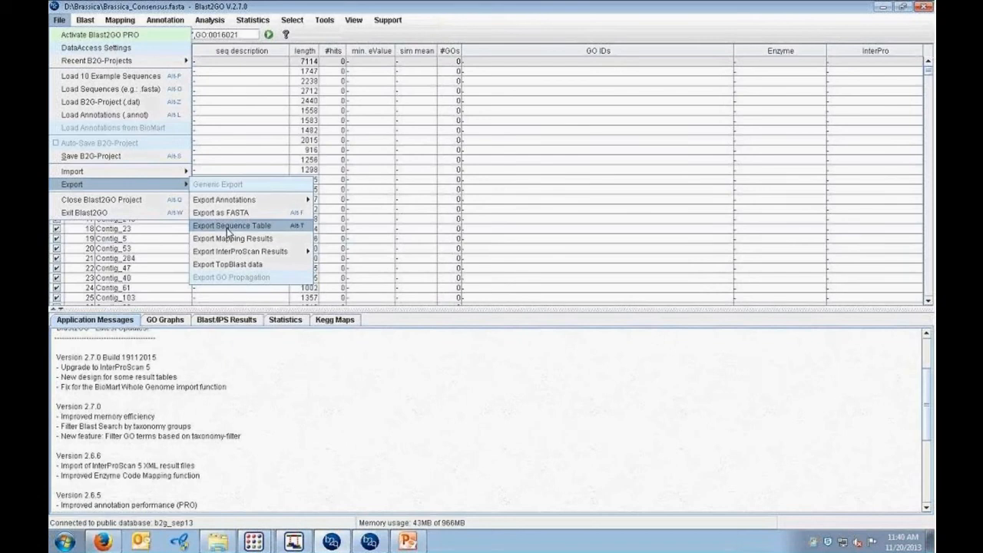
pyautogui.click(376, 374)
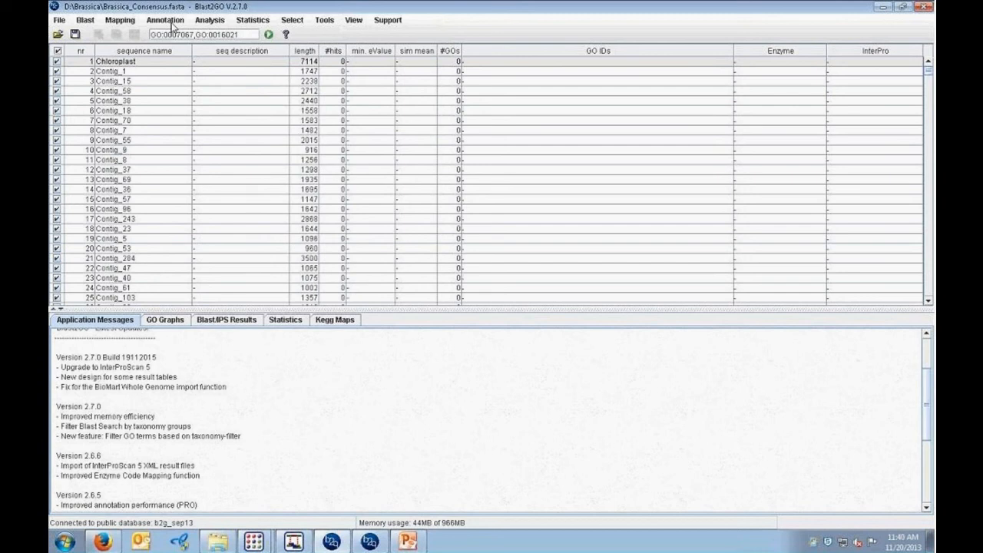
# Minimize the Blast2GO, Firefox and Brassica folder windows to clear the desktop
pyautogui.click(883, 9)
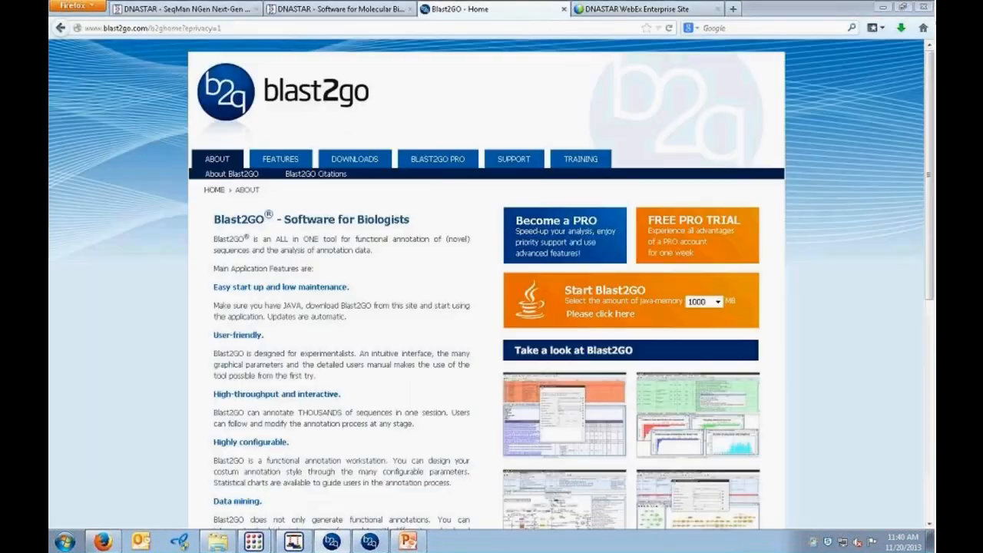
pyautogui.click(883, 8)
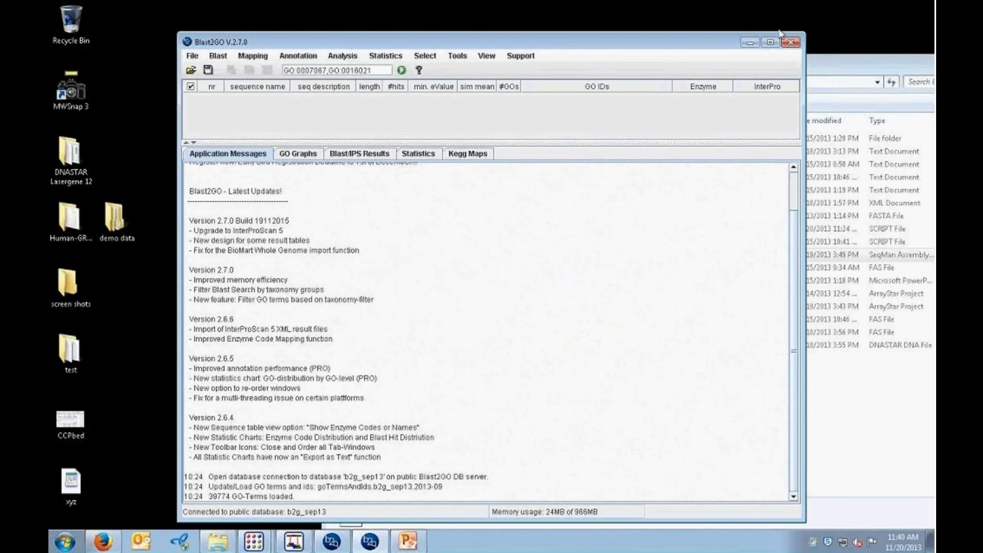
pyautogui.click(751, 43)
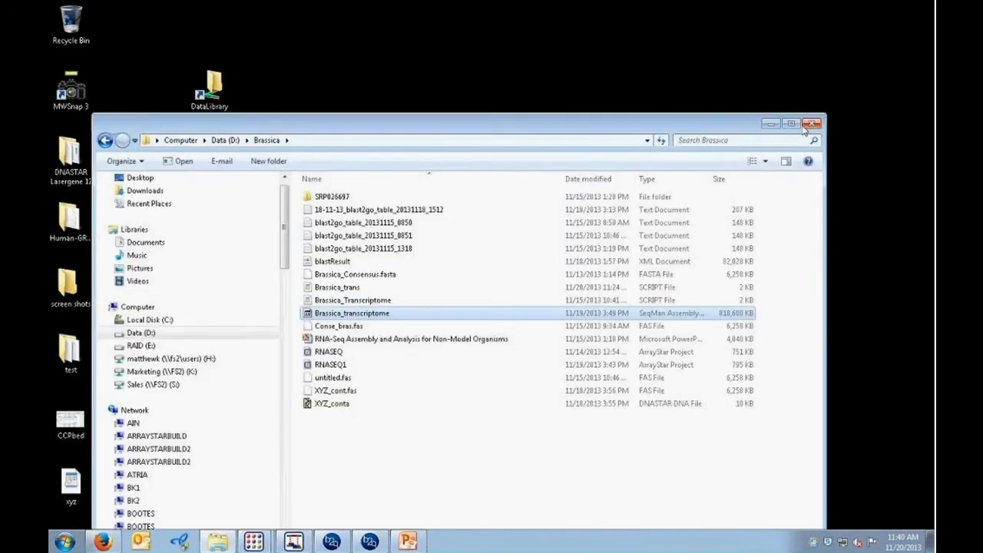
pyautogui.click(770, 124)
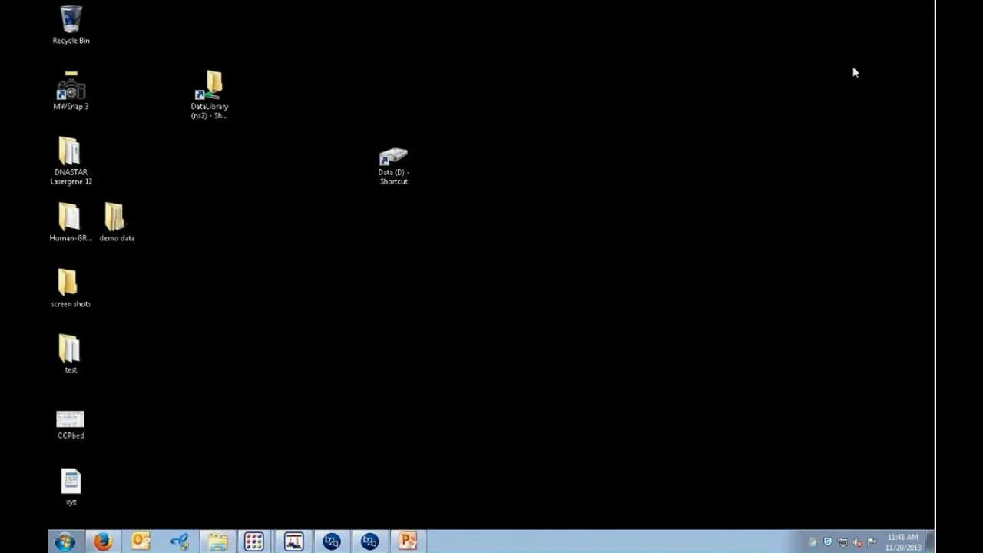
# Switch to the empty ArrayStar and QSeq window and start a new RNA-Seq project
pyautogui.click(255, 544)
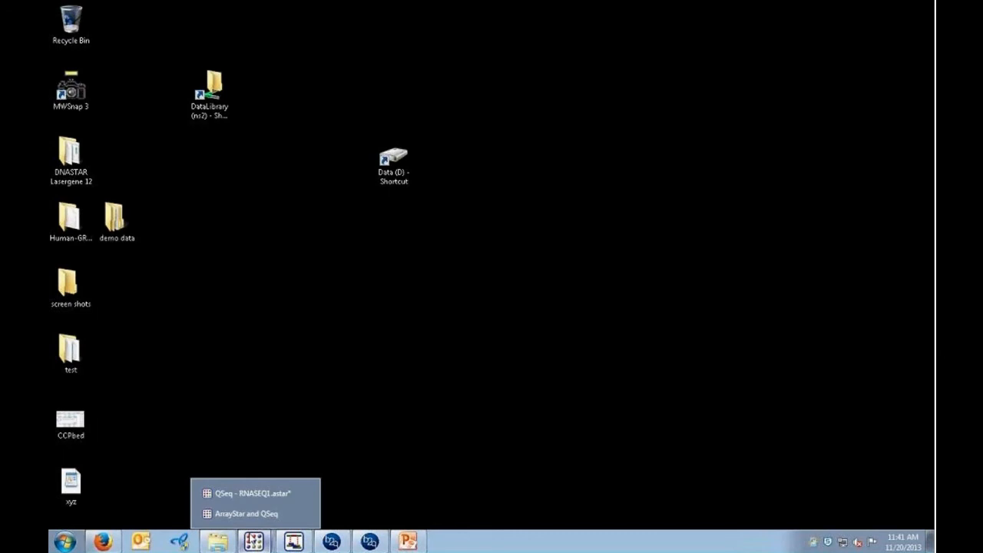
pyautogui.click(253, 511)
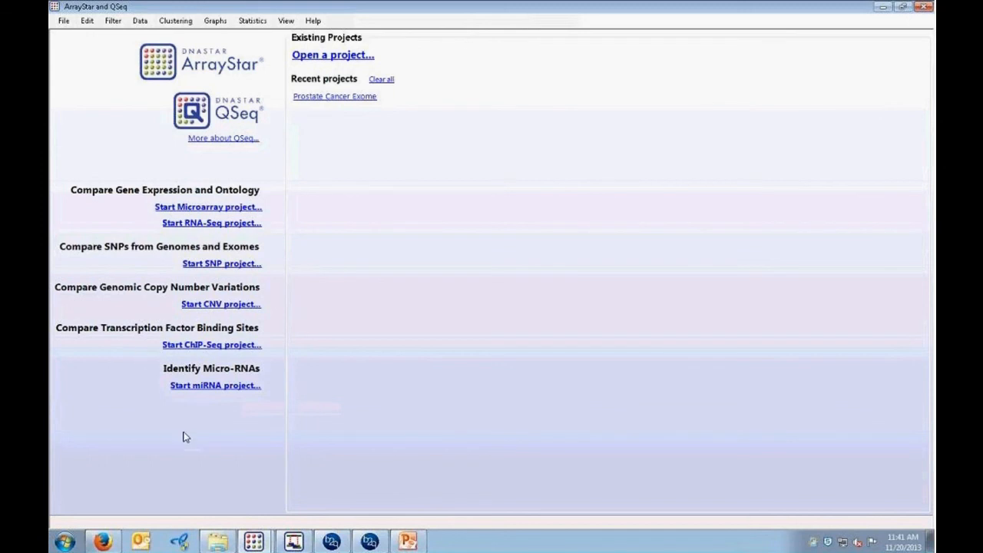
pyautogui.click(180, 226)
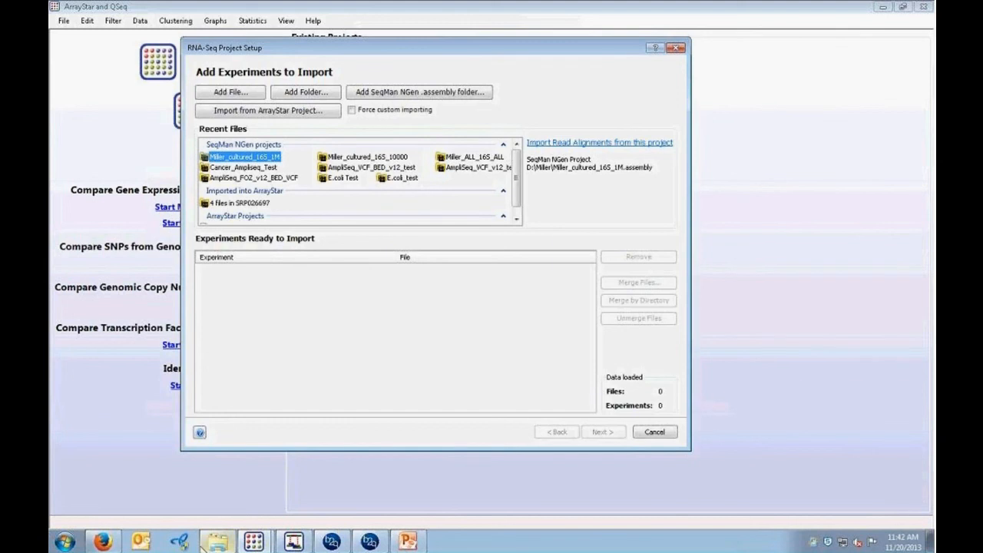
# Open the SRP026697 folder inside the Brassica folder and arrange it beside the RNA-Seq Project Setup dialog
pyautogui.rightClick(208, 540)
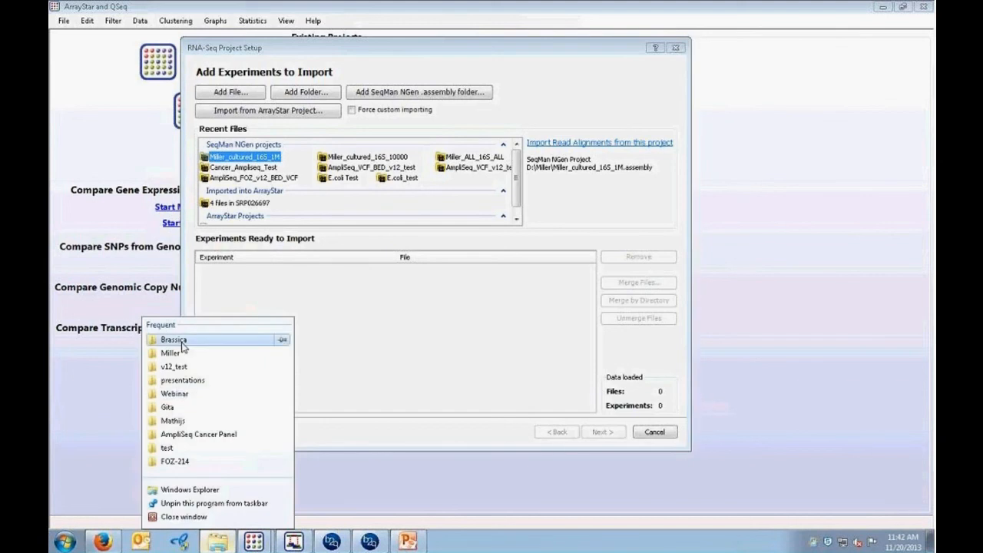
pyautogui.click(182, 343)
pyautogui.doubleClick(352, 195)
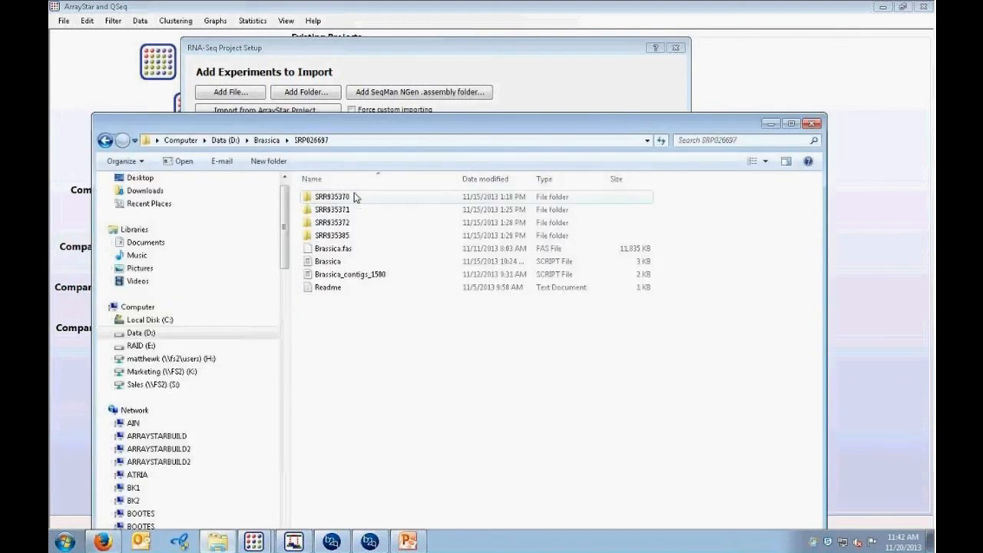
pyautogui.moveTo(384, 128); pyautogui.dragTo(712, 158)
pyautogui.click(279, 46)
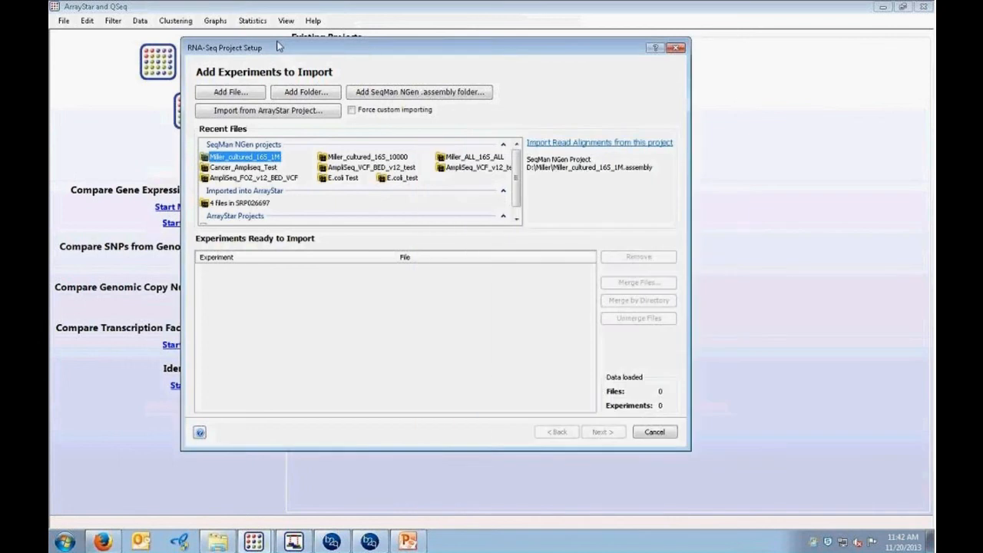
pyautogui.moveTo(279, 47); pyautogui.dragTo(172, 44)
pyautogui.click(217, 541)
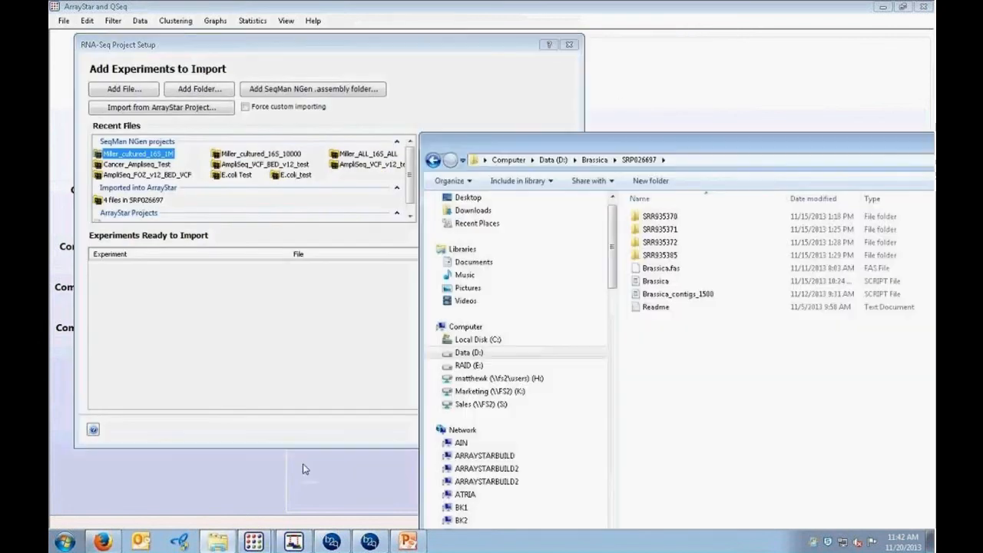
# Add SRR935370_1.fastq and SRR935370_2.fastq from the SRR935370 folder to the experiments ready to import
pyautogui.doubleClick(649, 216)
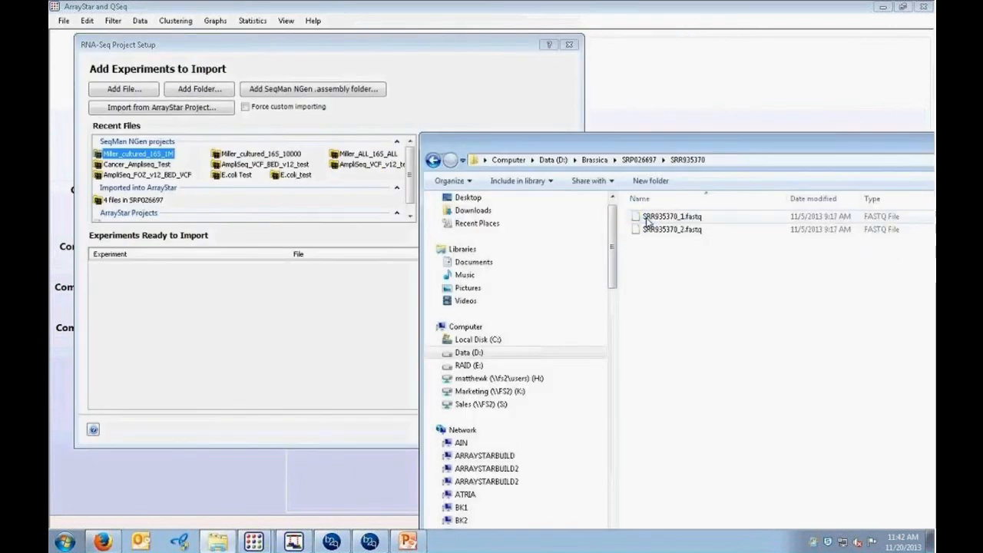
pyautogui.click(650, 218)
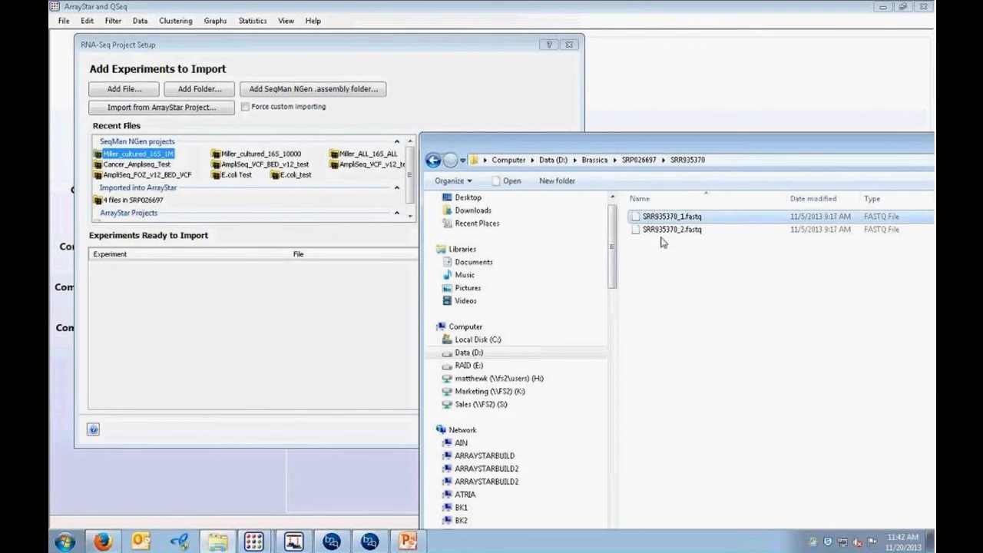
pyautogui.keyDown('shift'); pyautogui.click(662, 229); pyautogui.keyUp('shift')
pyautogui.moveTo(662, 229); pyautogui.dragTo(228, 319)
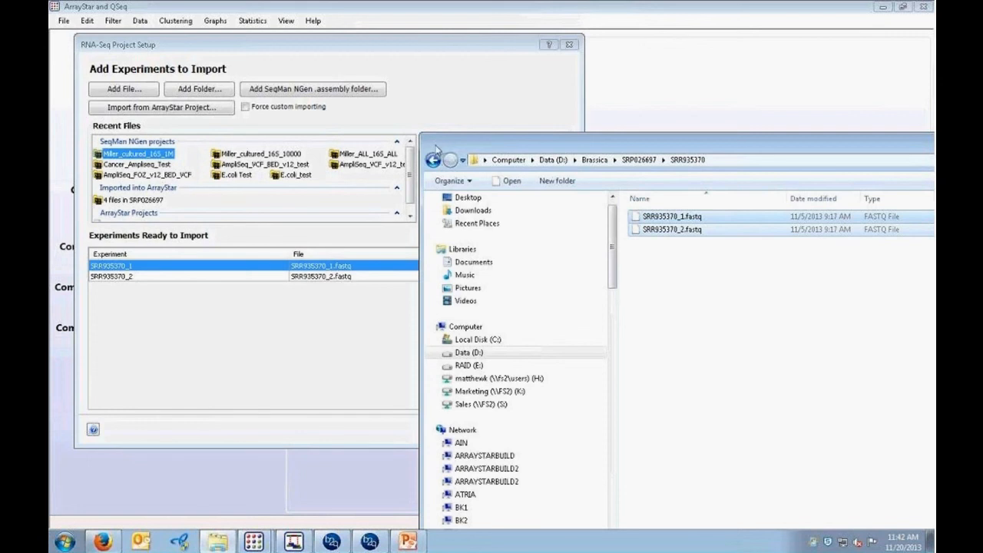
# Merge the two SRR935370 files into one experiment named Cold
pyautogui.moveTo(653, 146); pyautogui.dragTo(785, 163)
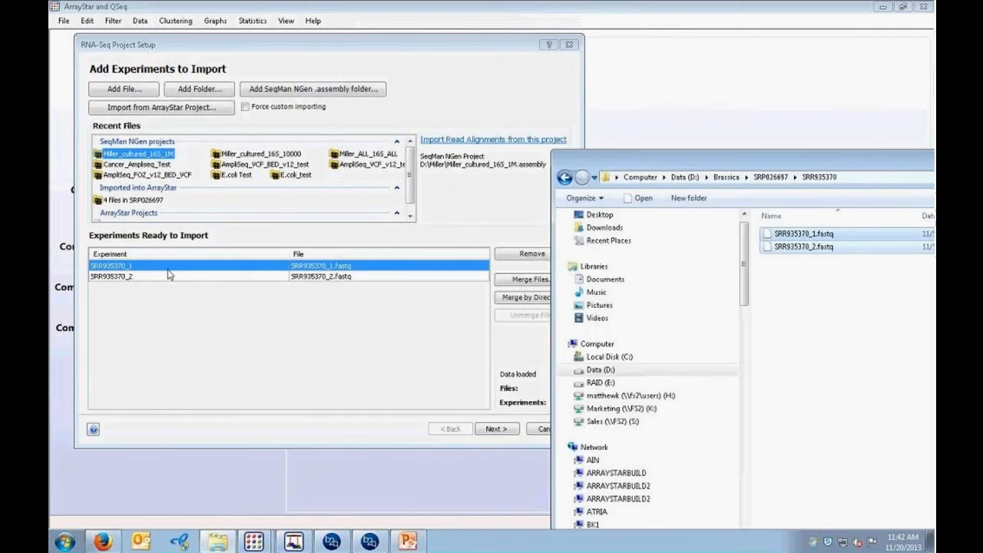
pyautogui.click(165, 273)
pyautogui.moveTo(164, 273); pyautogui.dragTo(152, 285)
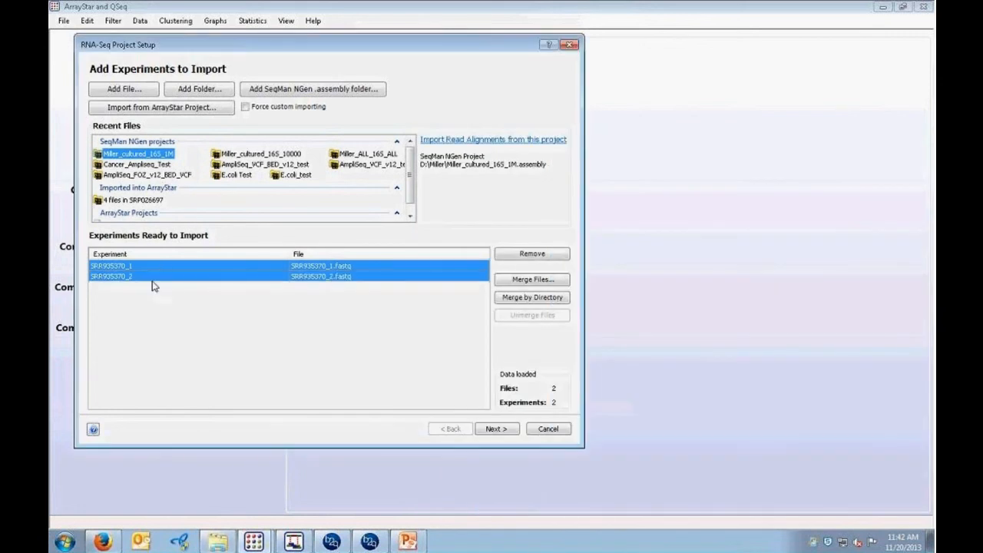
pyautogui.click(527, 280)
pyautogui.write('Cold')
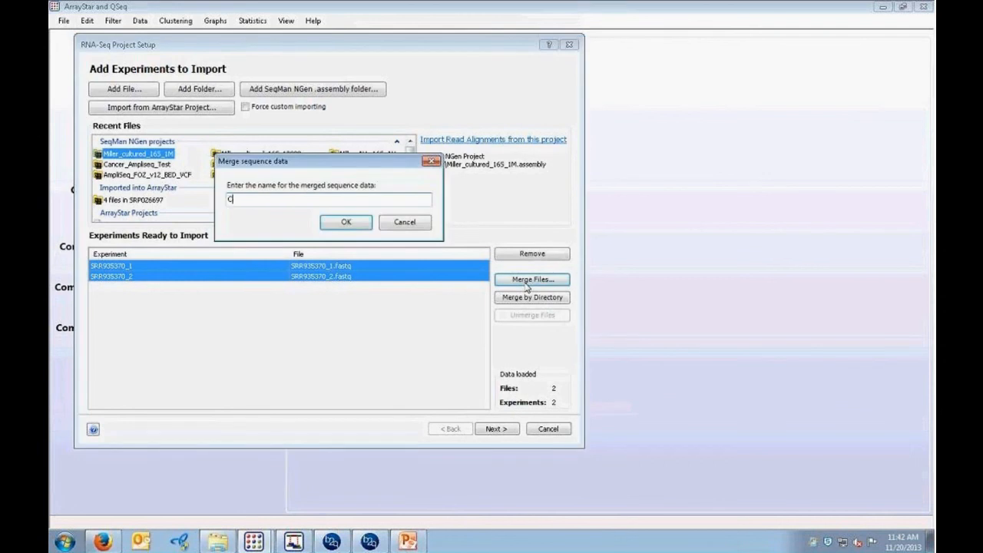
pyautogui.click(347, 222)
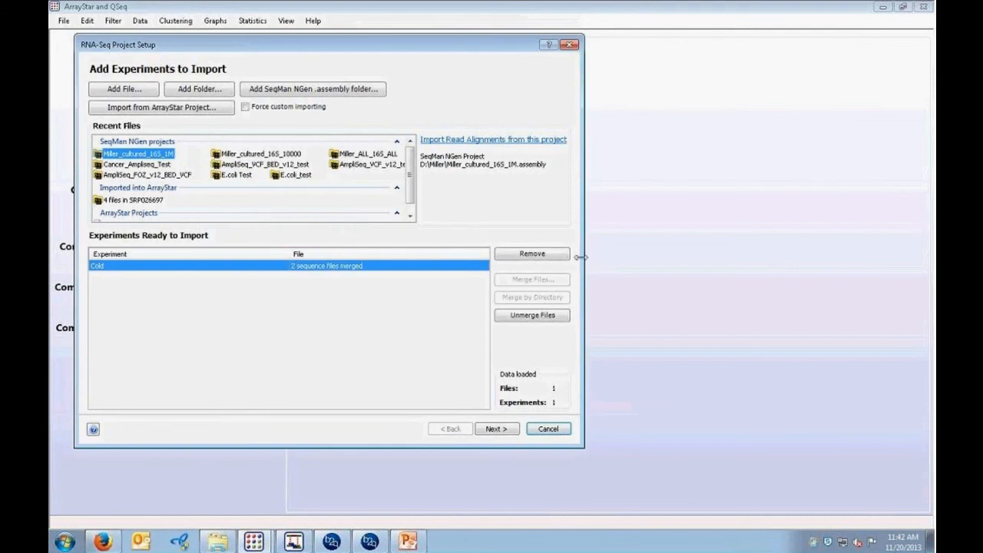
# Add SRR935371_1.fastq and SRR935371_2.fastq from the SRR935371 folder to the experiments ready to import
pyautogui.click(217, 542)
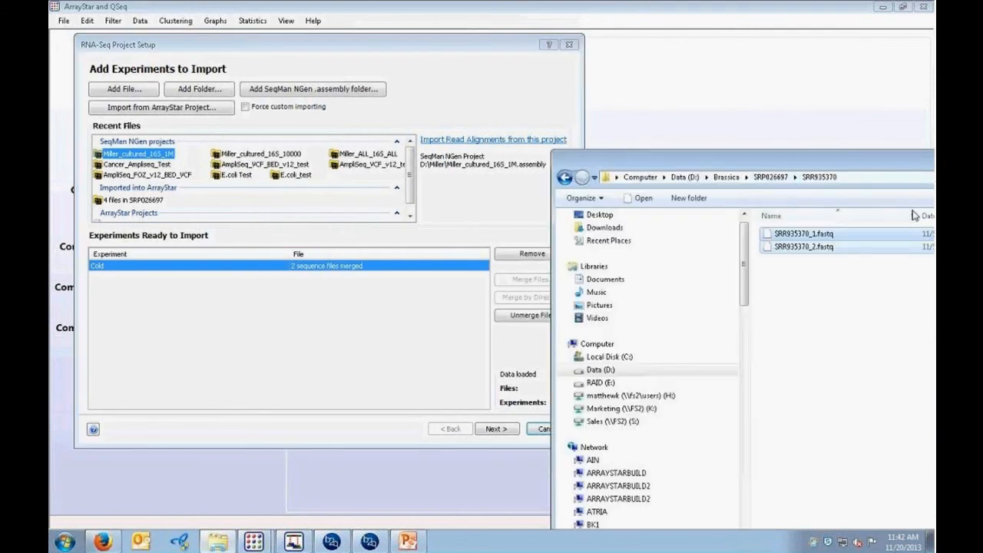
pyautogui.click(770, 177)
pyautogui.doubleClick(779, 248)
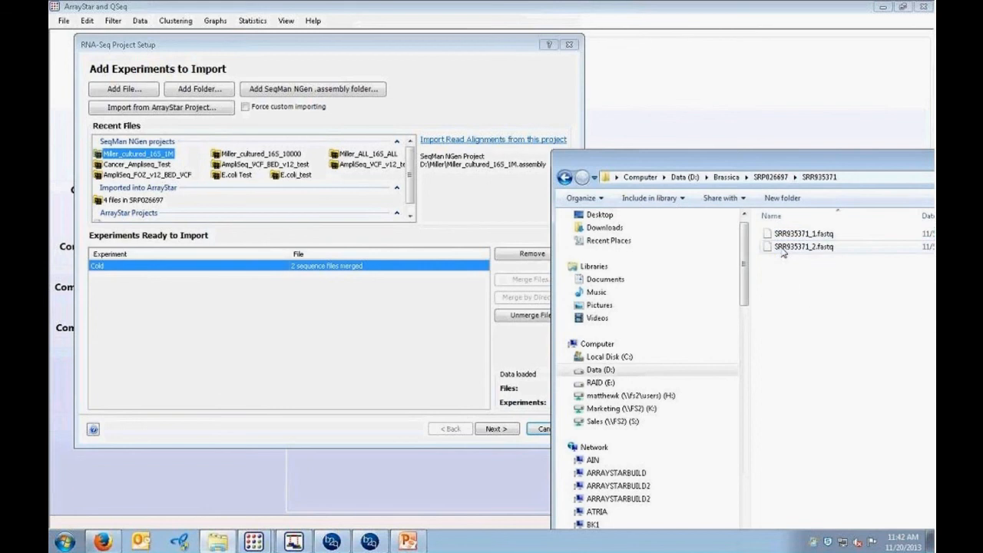
pyautogui.keyDown('shift'); pyautogui.click(787, 249); pyautogui.keyUp('shift')
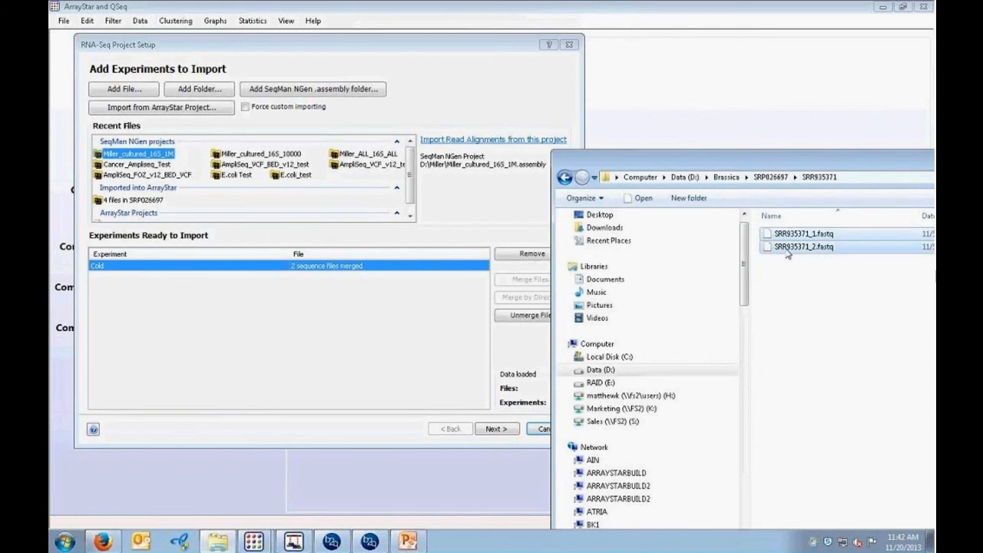
pyautogui.moveTo(787, 249); pyautogui.dragTo(301, 353)
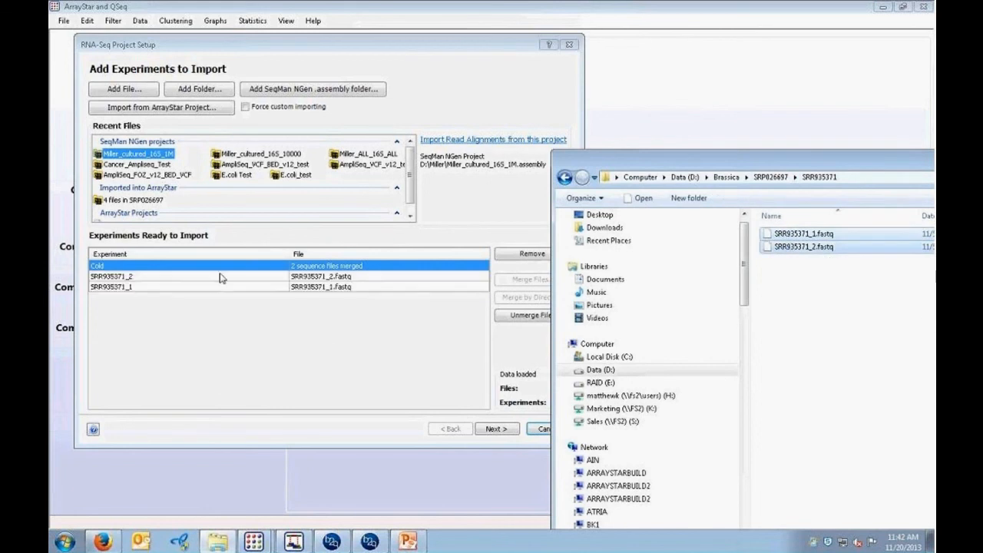
# Merge the two SRR935371 files into an experiment named Control and continue to the preprocessing setup
pyautogui.click(184, 277)
pyautogui.keyDown('shift'); pyautogui.click(157, 290); pyautogui.keyUp('shift')
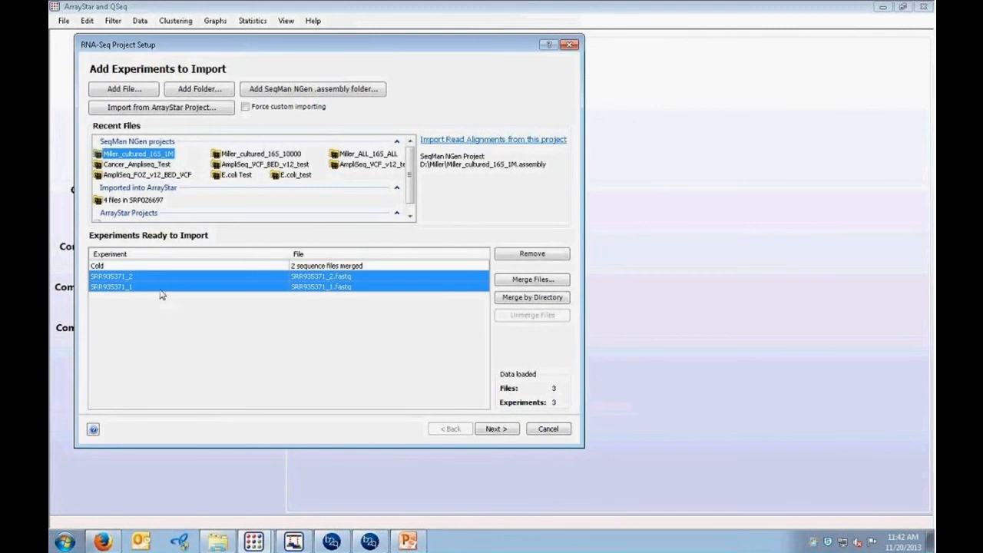
pyautogui.click(536, 284)
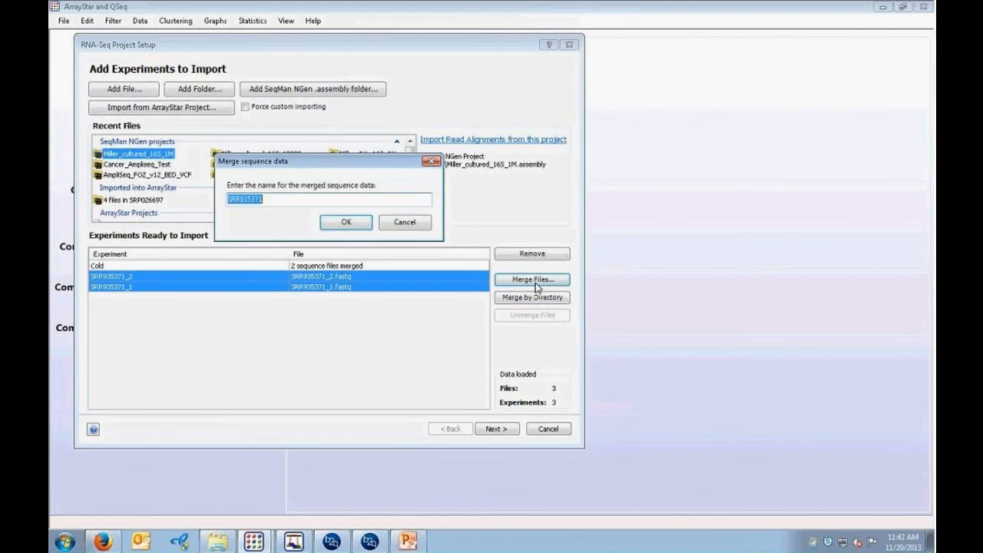
pyautogui.write('Control')
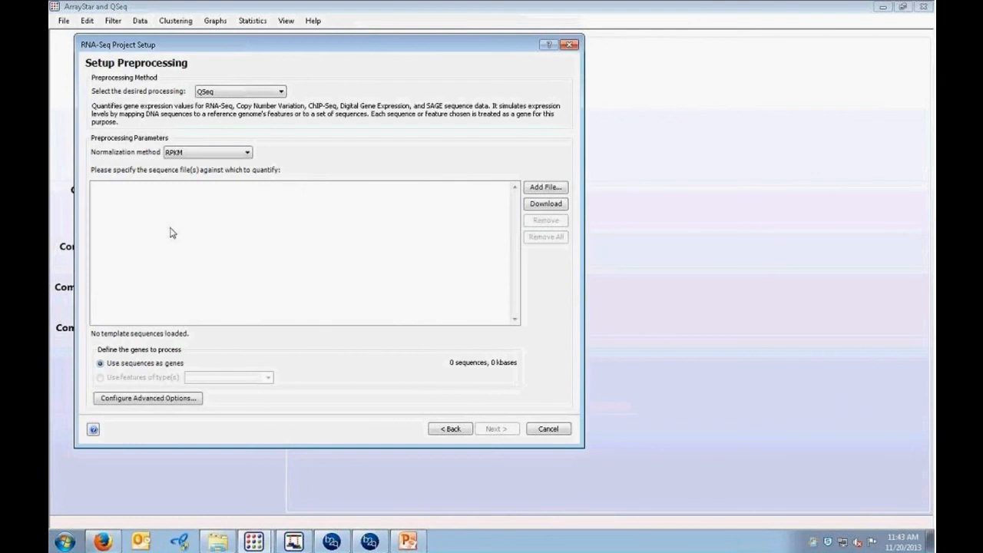
# Add Brassica_Consensus.fasta as the template sequence file to quantify against and start the QSeq preprocessing
pyautogui.click(535, 190)
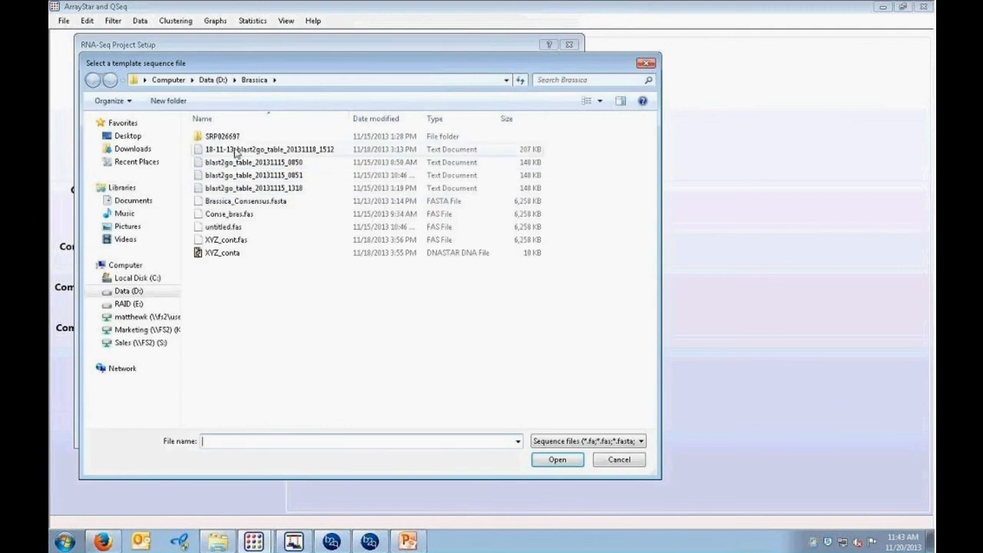
pyautogui.click(239, 202)
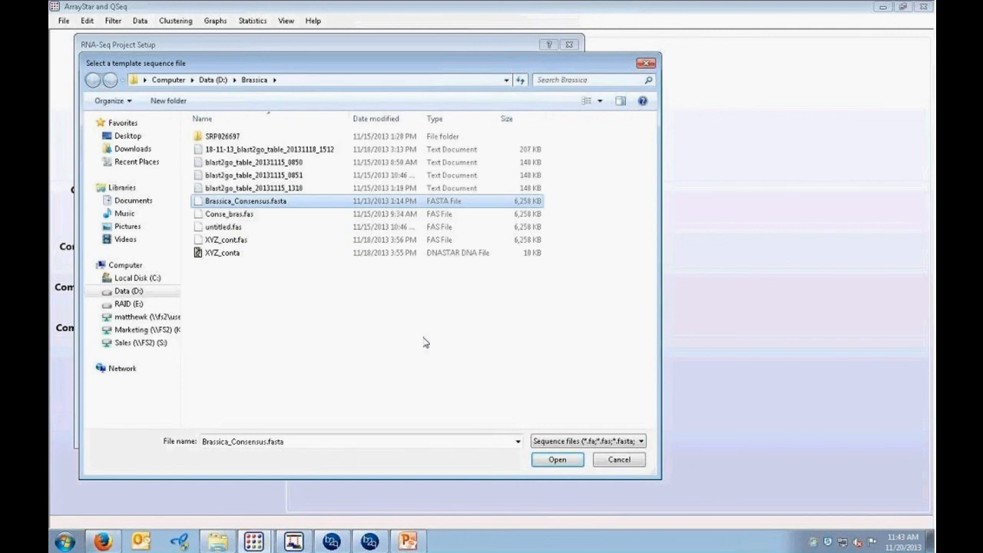
pyautogui.click(560, 460)
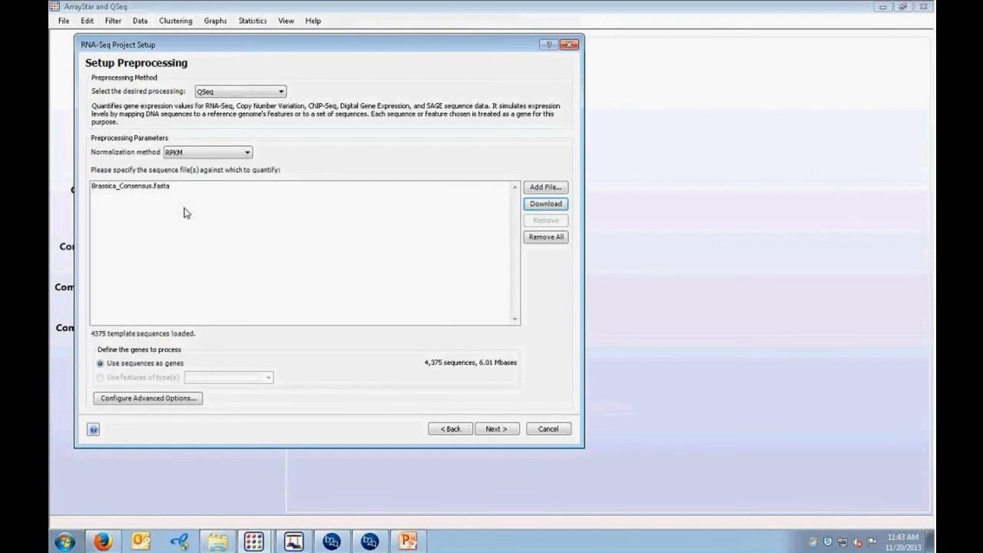
pyautogui.click(497, 432)
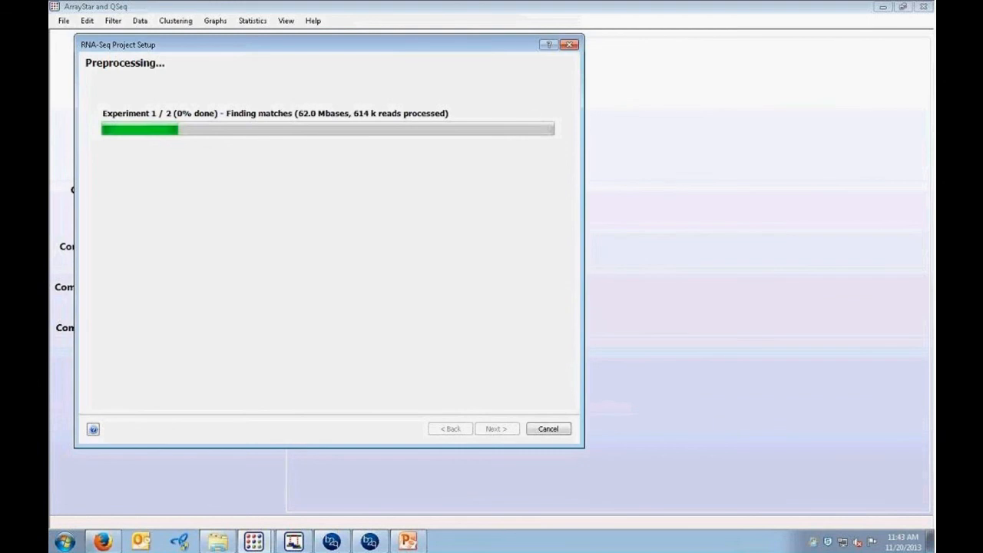
# Switch to the QSeq window holding the RNASEQ1.astar project and display its gene table
pyautogui.moveTo(356, 46); pyautogui.dragTo(370, 81)
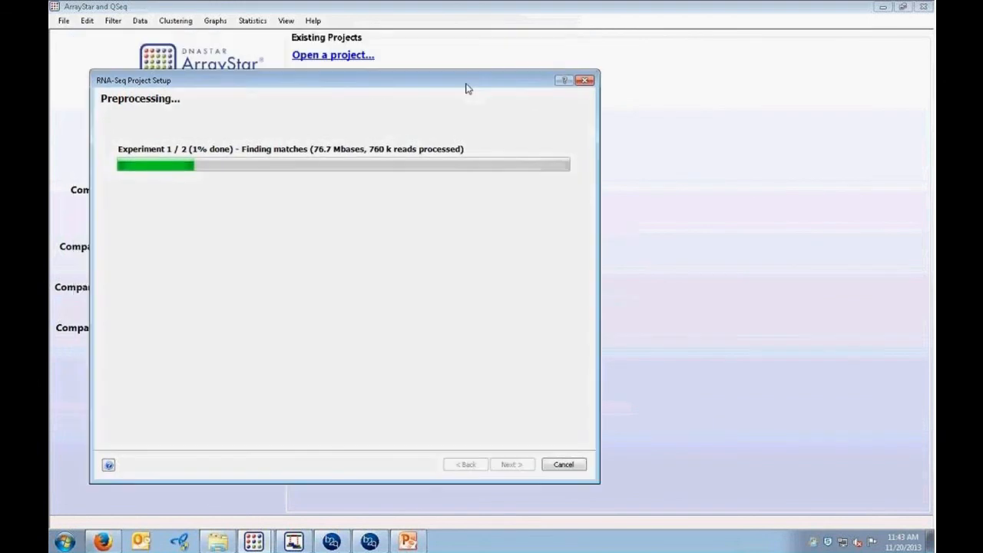
pyautogui.click(253, 541)
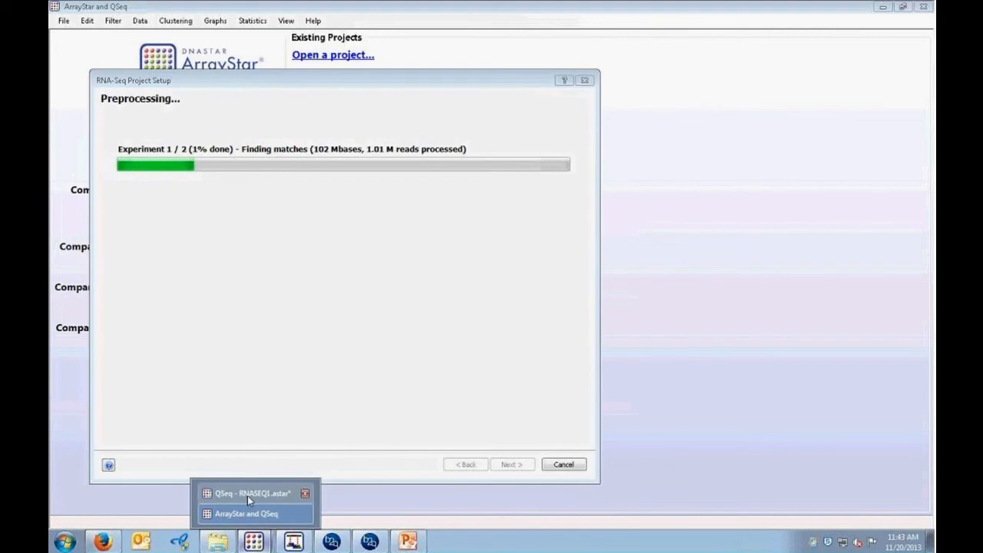
pyautogui.click(247, 495)
pyautogui.click(99, 41)
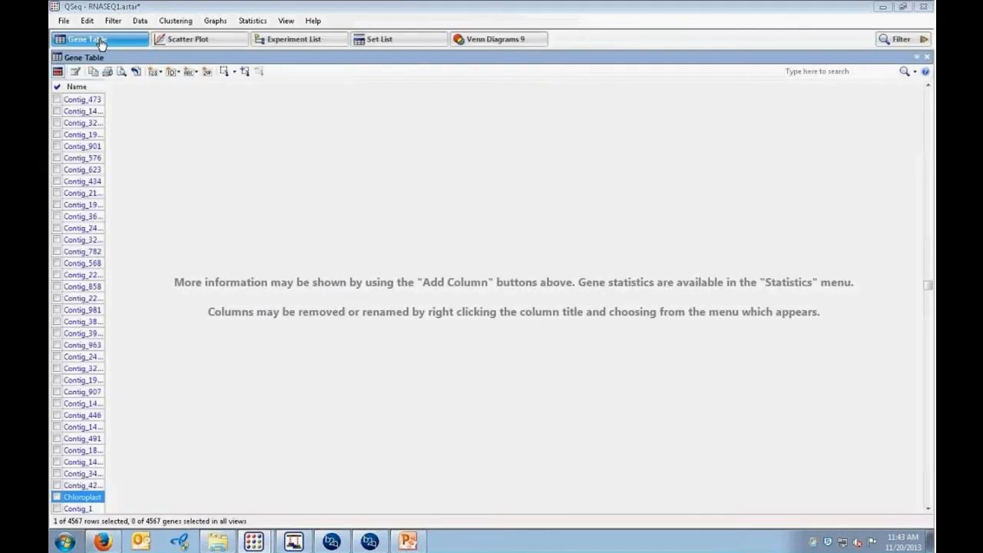
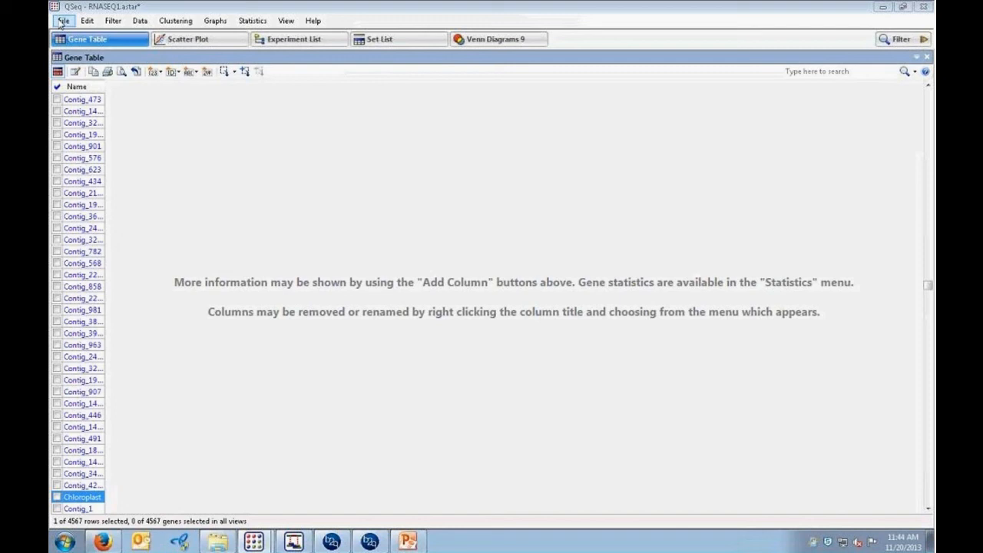
# Start importing annotations into the project from the 18-11-13_blast2go_table_20131118_1512 text file in the Brassica folder
pyautogui.click(62, 22)
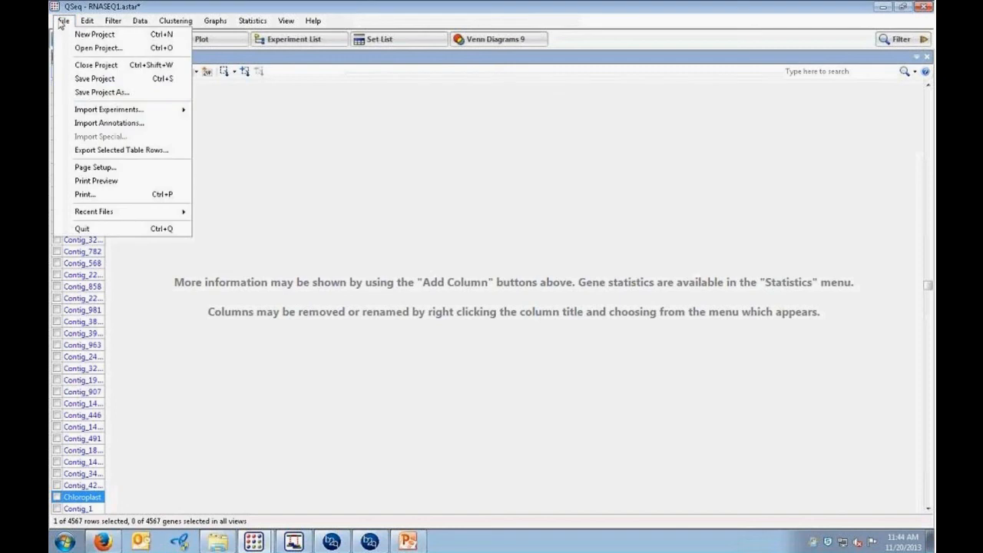
pyautogui.click(100, 125)
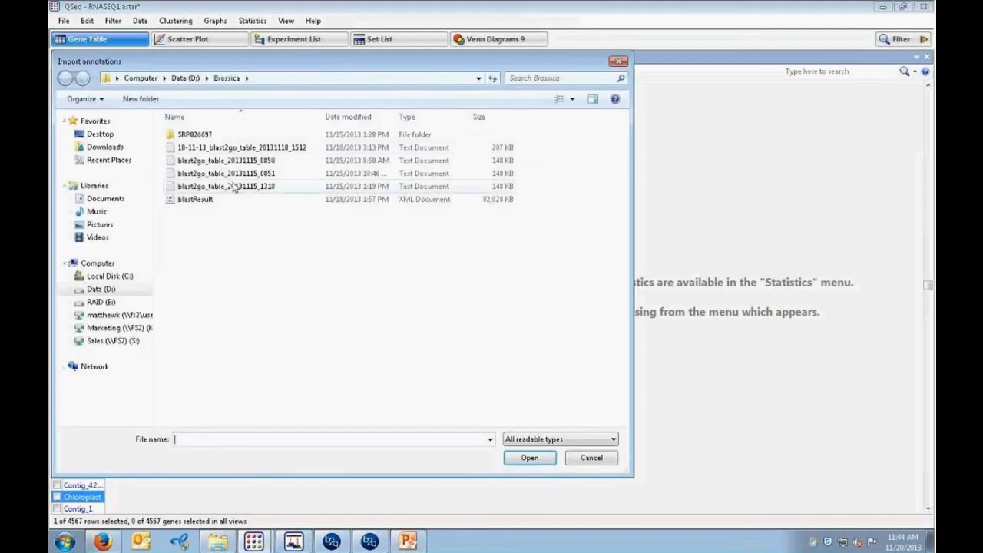
pyautogui.click(246, 150)
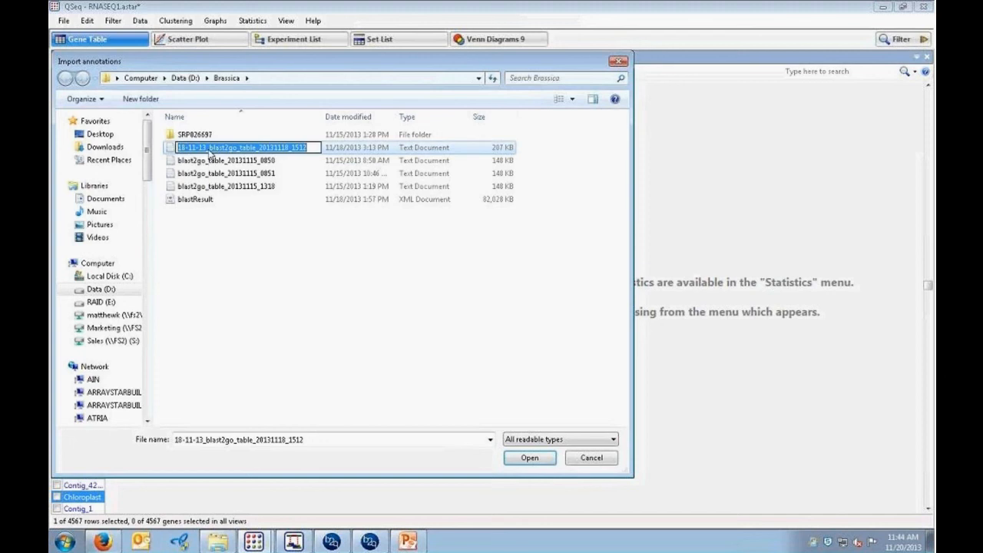
pyautogui.click(517, 456)
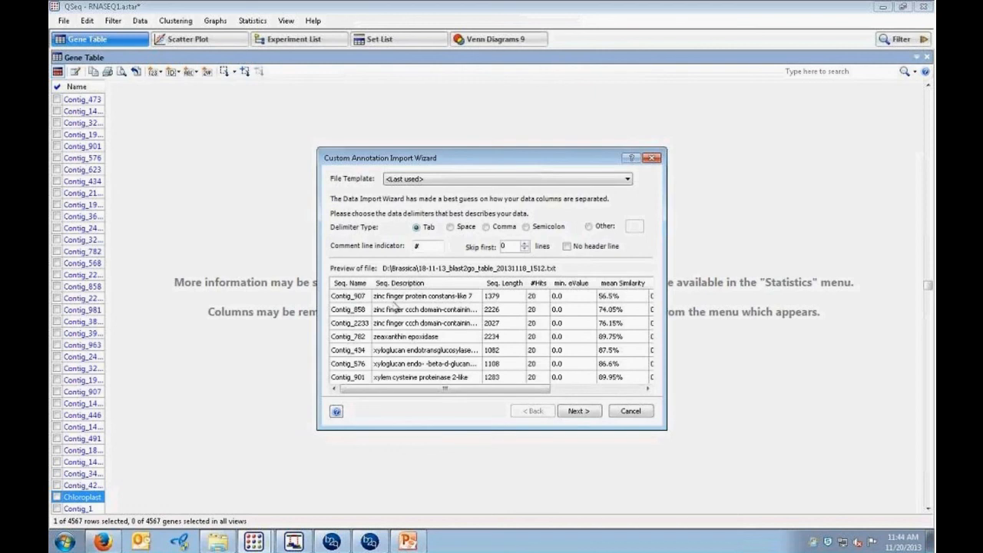
pyautogui.moveTo(409, 158); pyautogui.dragTo(364, 144)
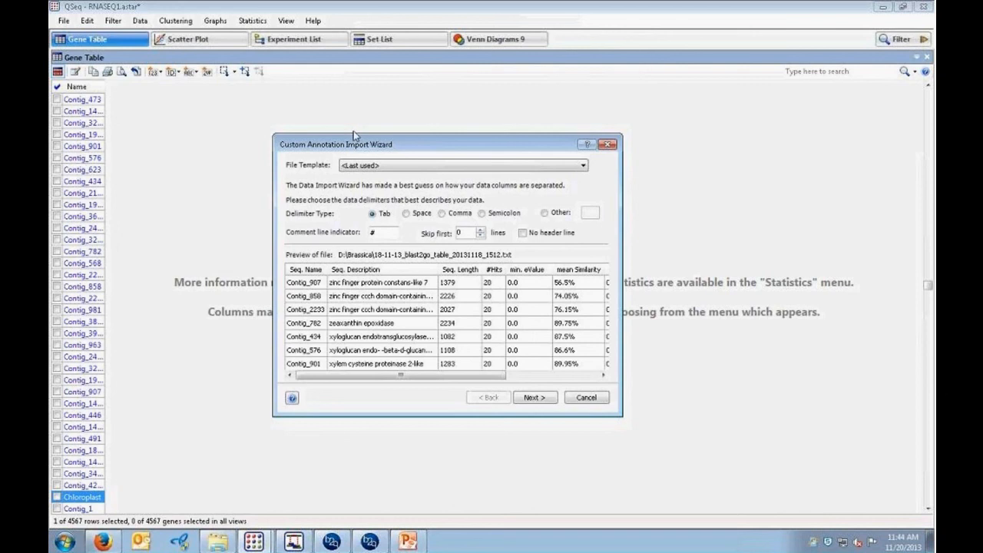
pyautogui.moveTo(355, 134); pyautogui.dragTo(337, 113)
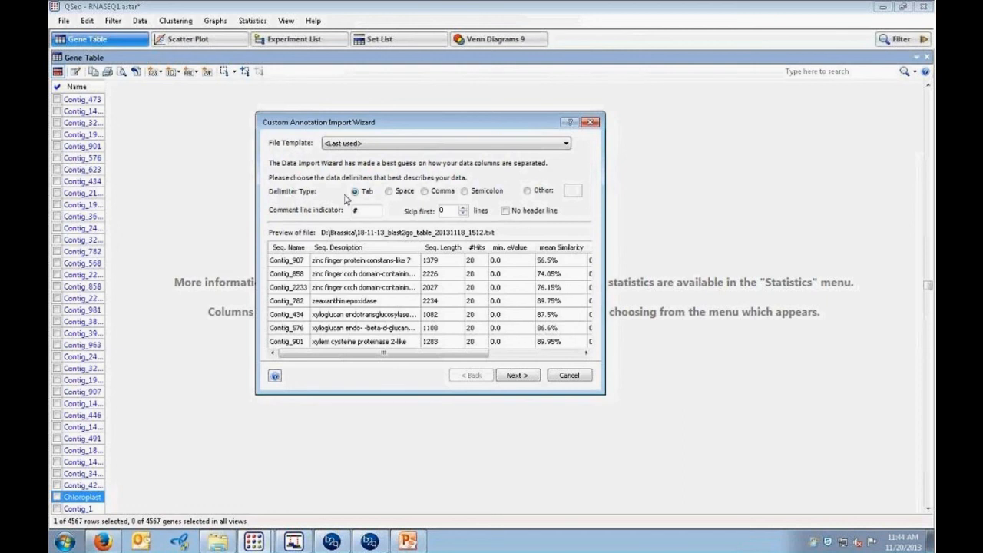
# Preview the annotation file with other delimiters such as Semicolon, and set the delimiter type back to Tab
pyautogui.click(388, 192)
pyautogui.click(443, 193)
pyautogui.click(464, 192)
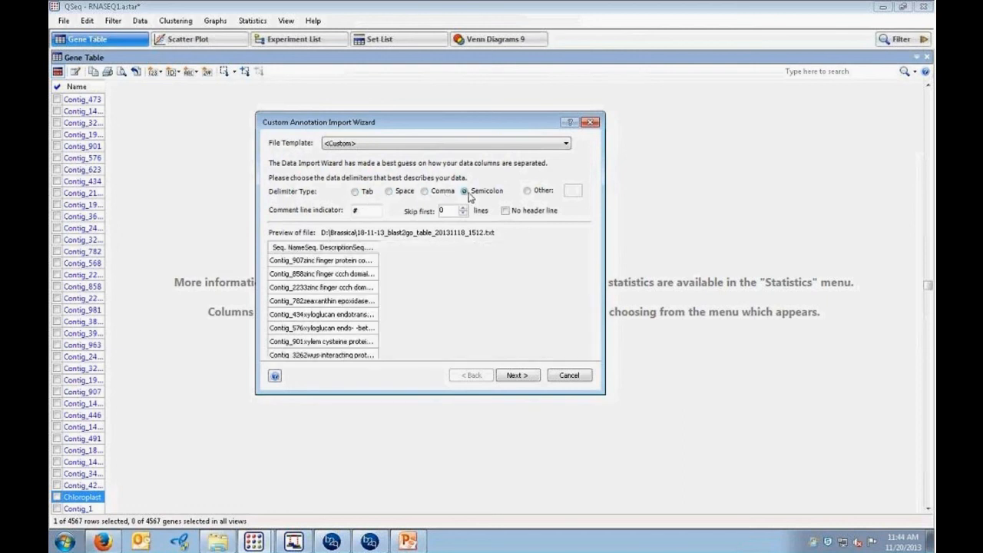
pyautogui.click(355, 193)
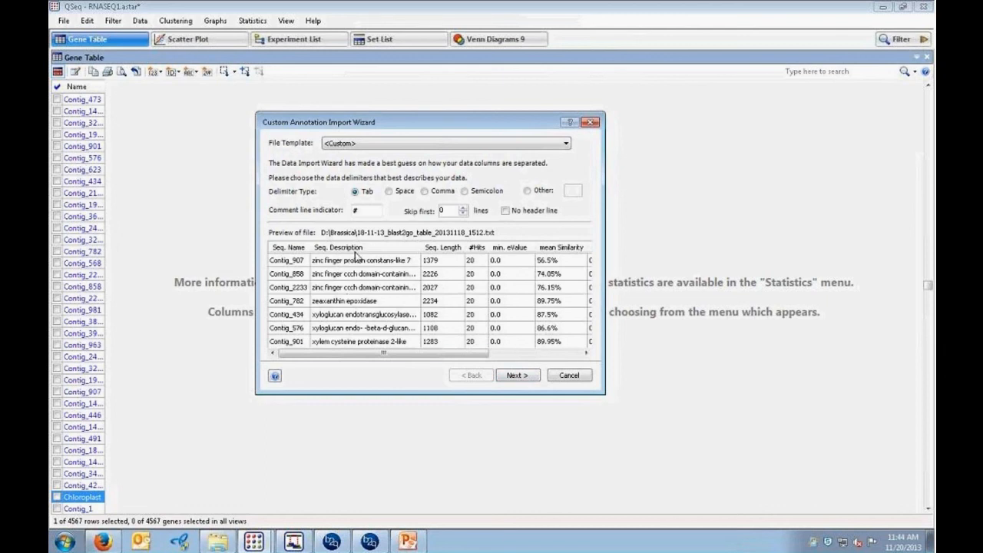
# Try to import the annotations with the Seq. Name column as Gene ID and the Seq. Description column as Description
pyautogui.click(516, 376)
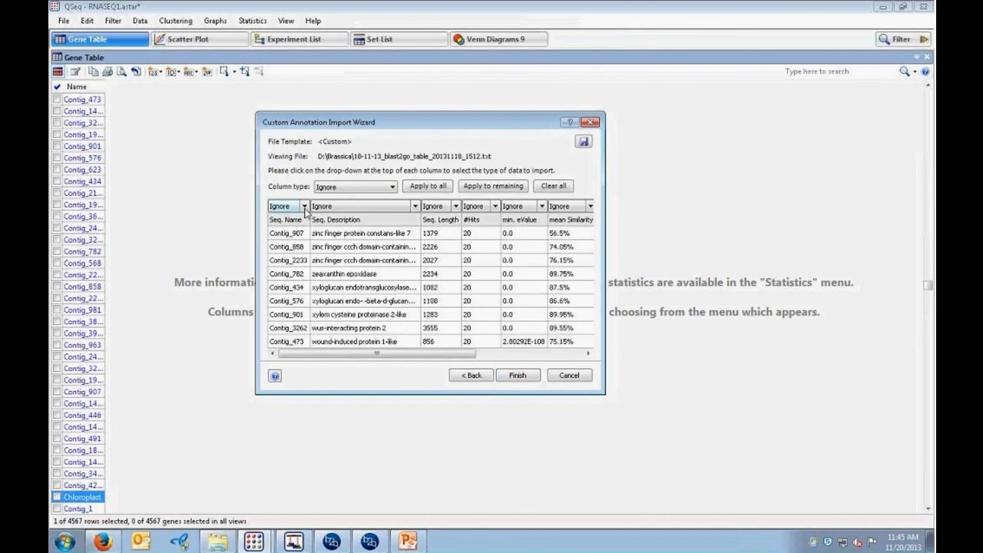
pyautogui.click(304, 207)
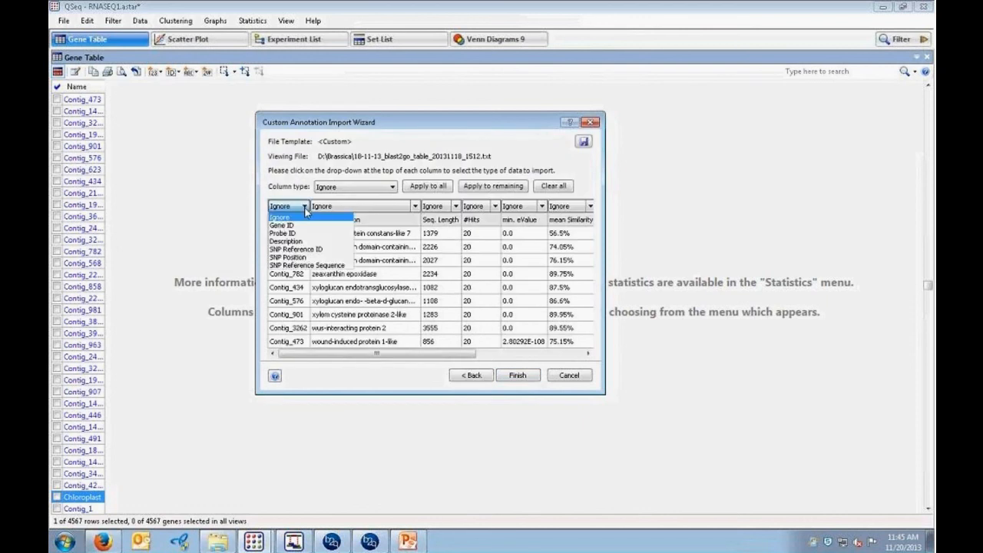
pyautogui.click(300, 226)
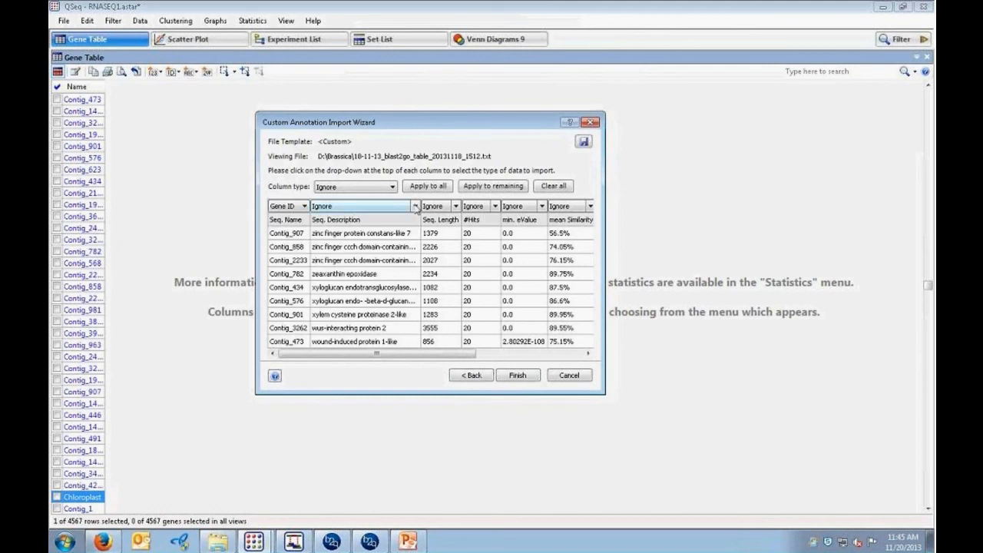
pyautogui.click(415, 206)
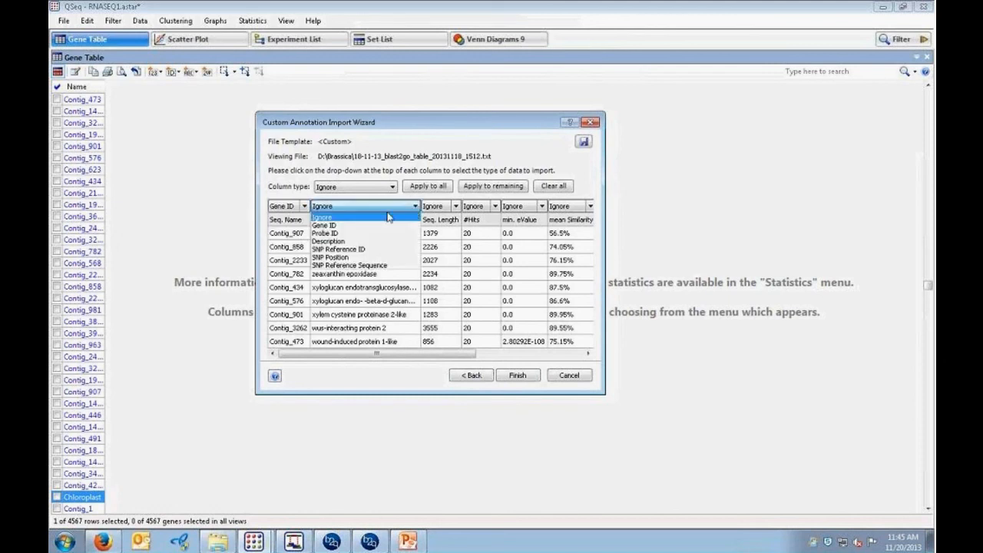
pyautogui.click(353, 242)
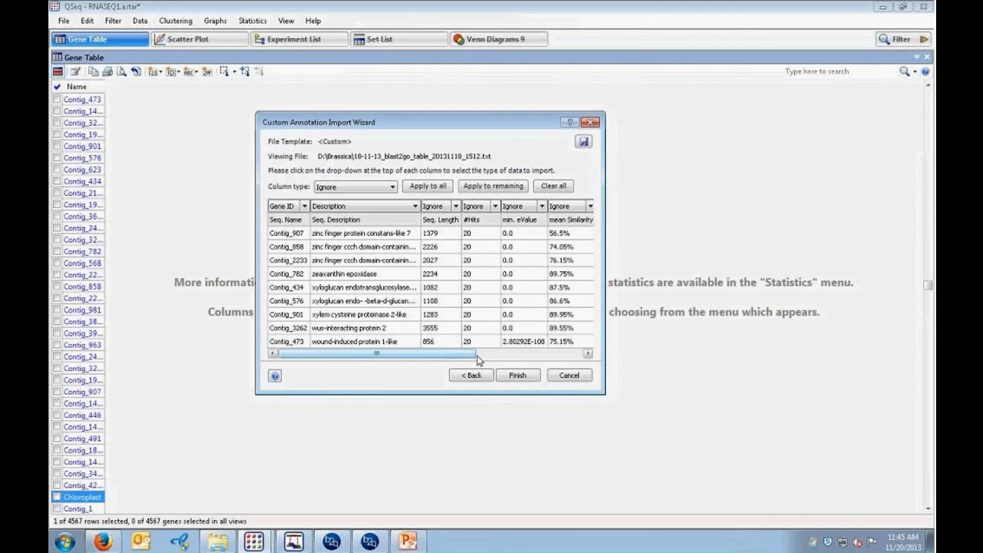
pyautogui.moveTo(376, 354)
pyautogui.mouseDown()
pyautogui.moveTo(489, 353)
pyautogui.moveTo(376, 354)
pyautogui.mouseUp()
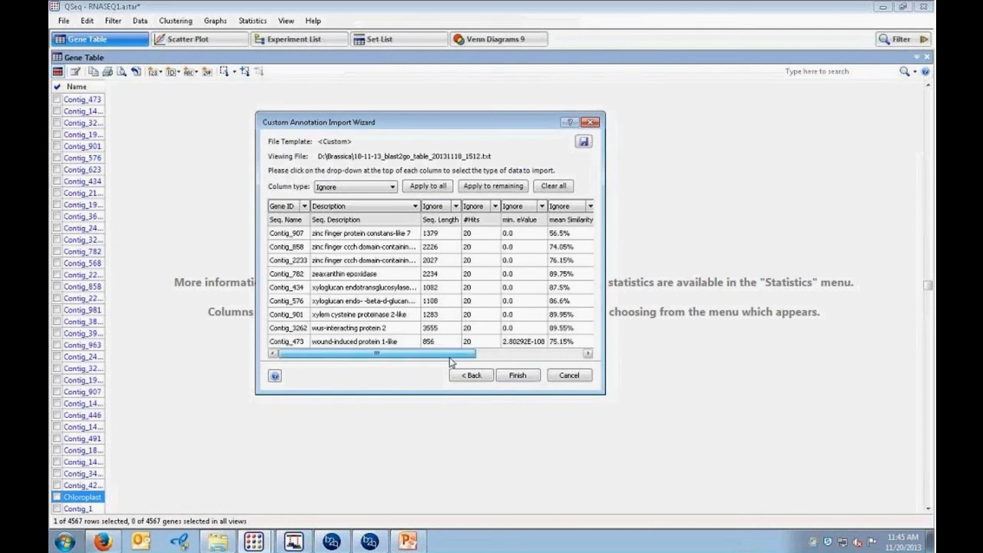
pyautogui.click(522, 380)
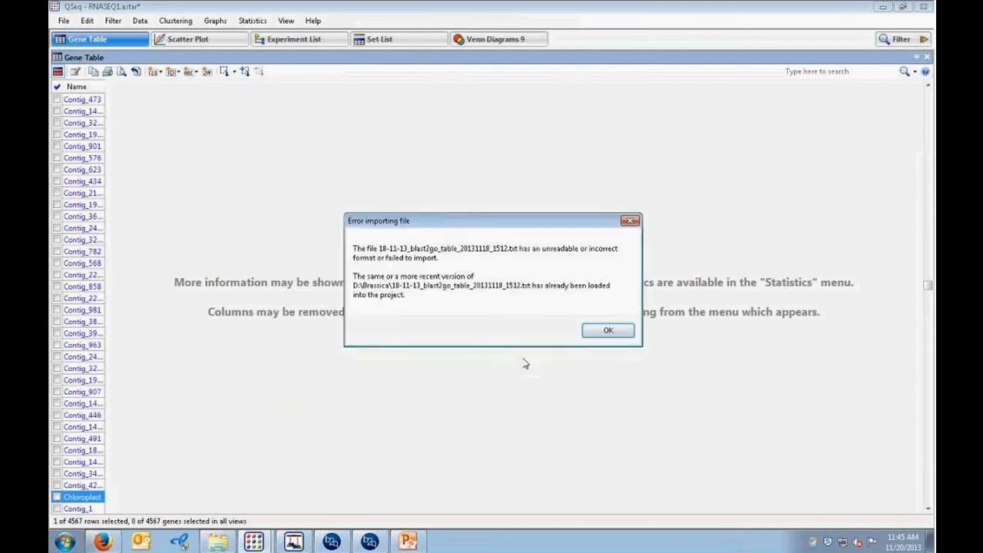
pyautogui.click(607, 331)
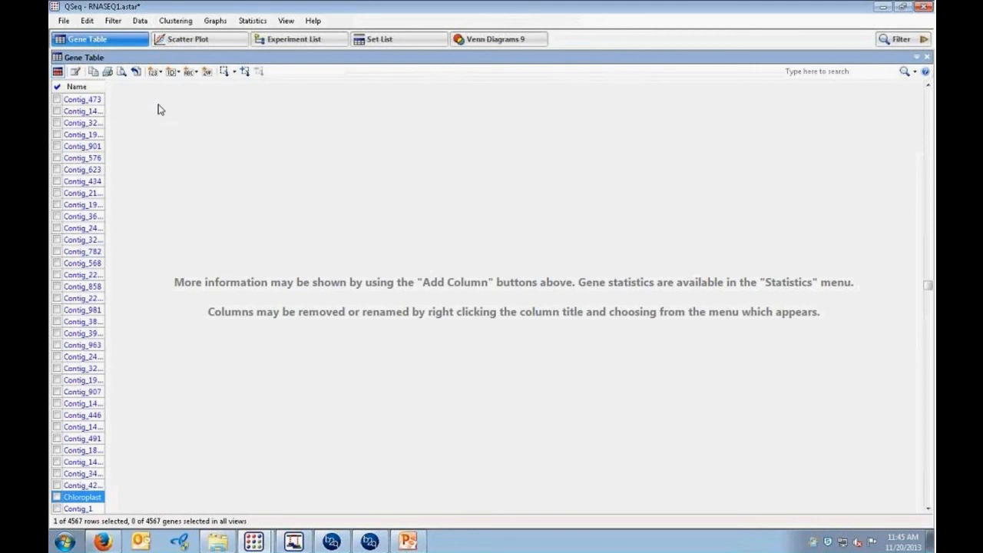
# Add the Seq. Description annotation column to the gene table
pyautogui.click(196, 73)
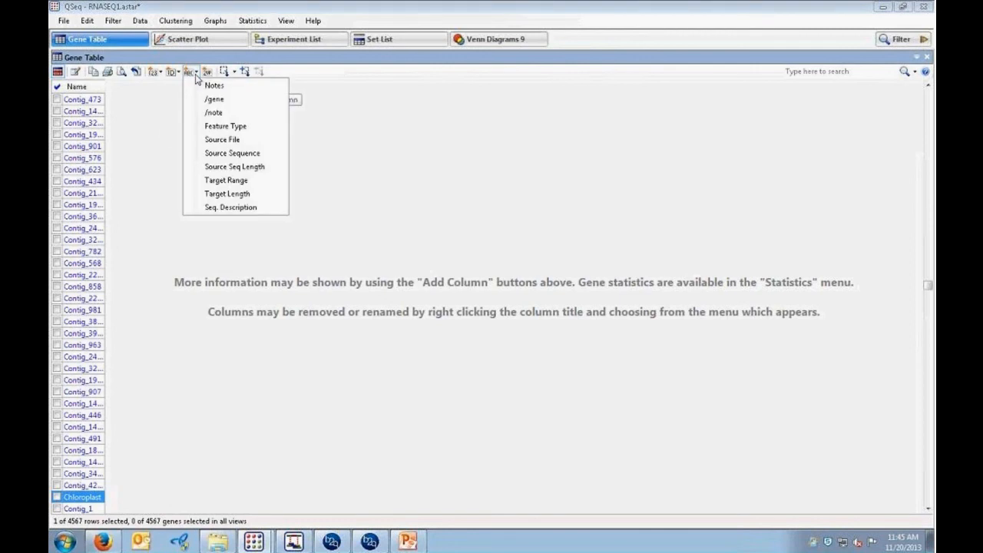
pyautogui.click(196, 74)
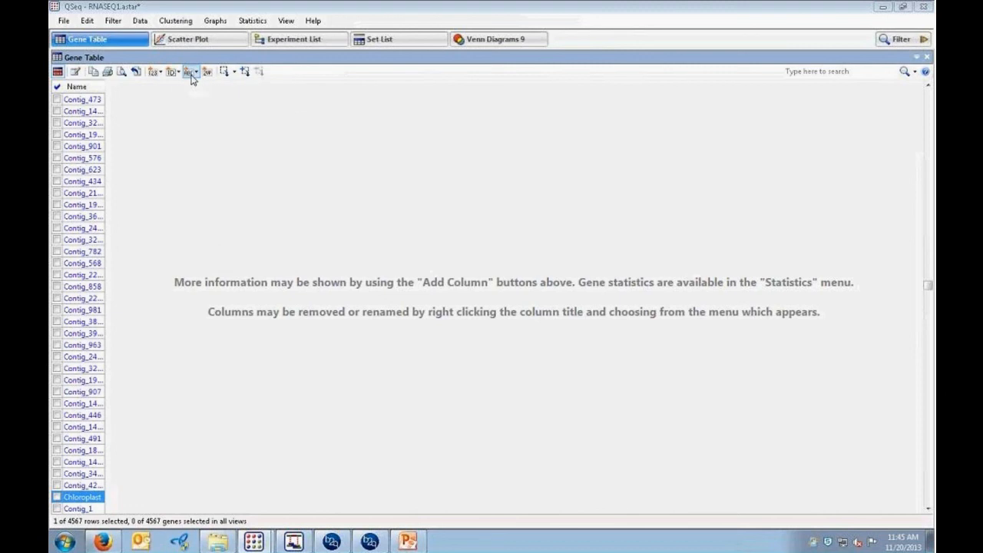
pyautogui.click(196, 72)
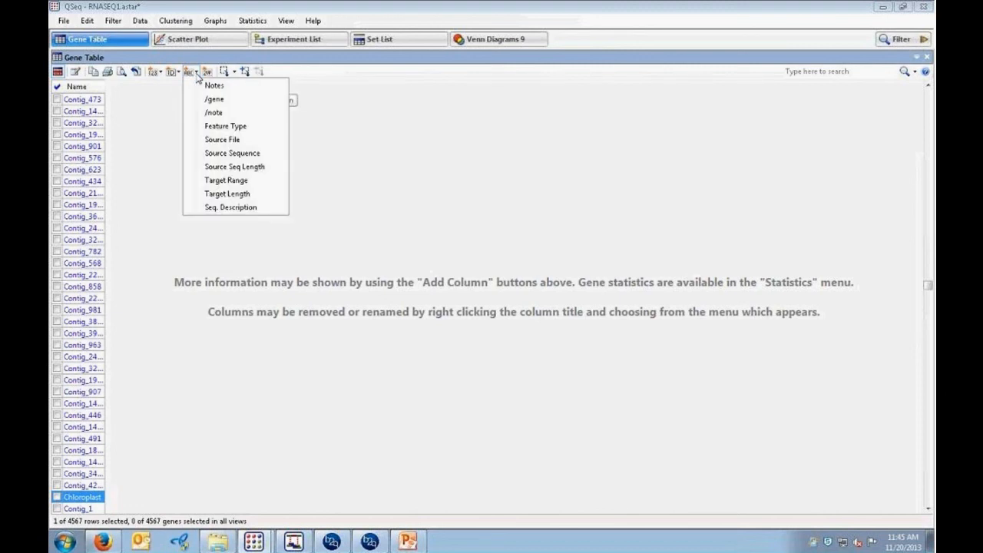
pyautogui.click(227, 207)
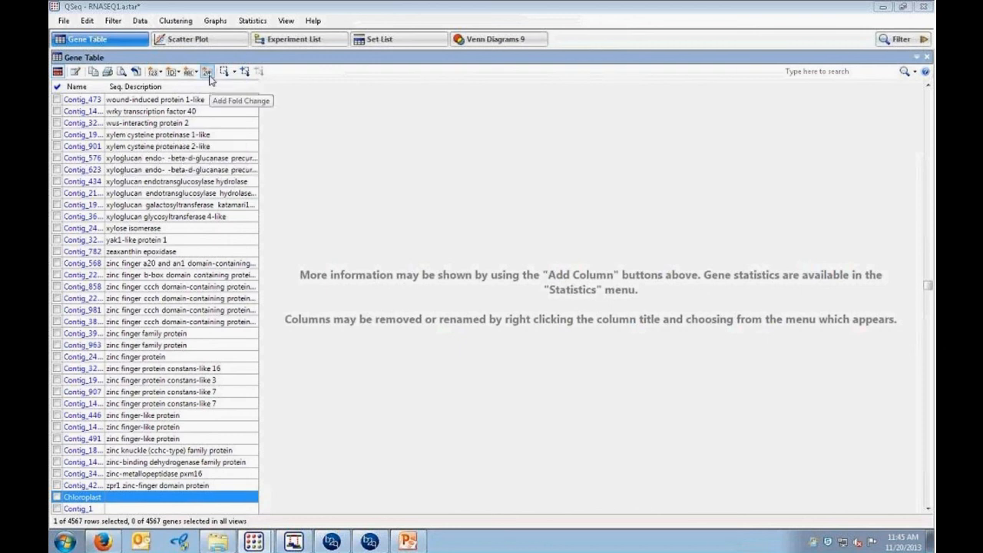
# Compare the 2-, 4- and 8-fold change gene selections on the scatter plot, and show the 2-fold genes in the gene table
pyautogui.click(184, 40)
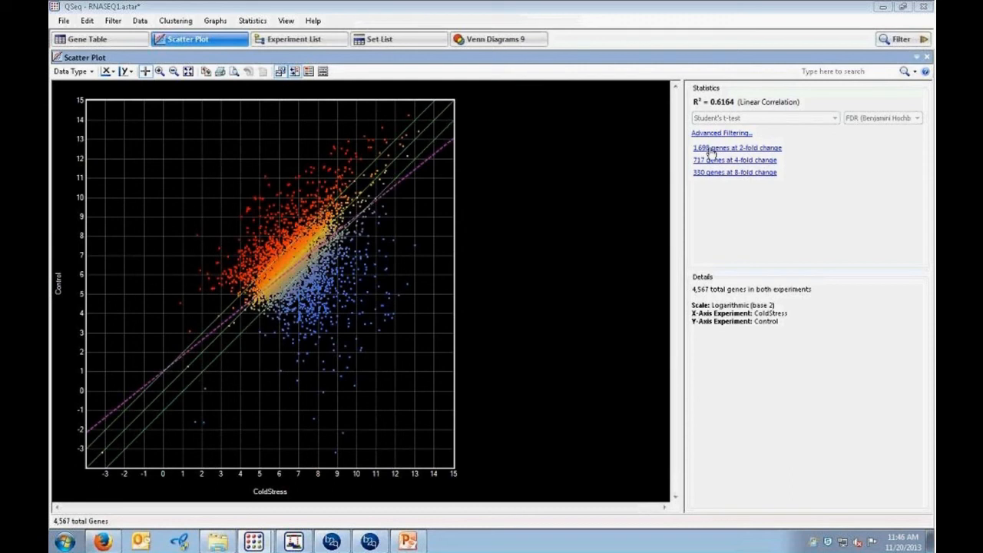
pyautogui.click(750, 152)
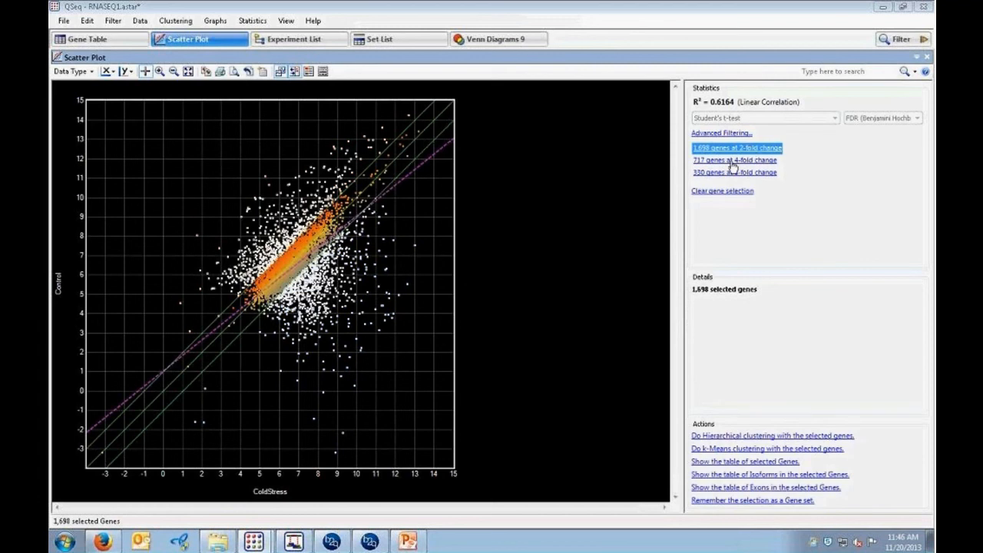
pyautogui.click(731, 162)
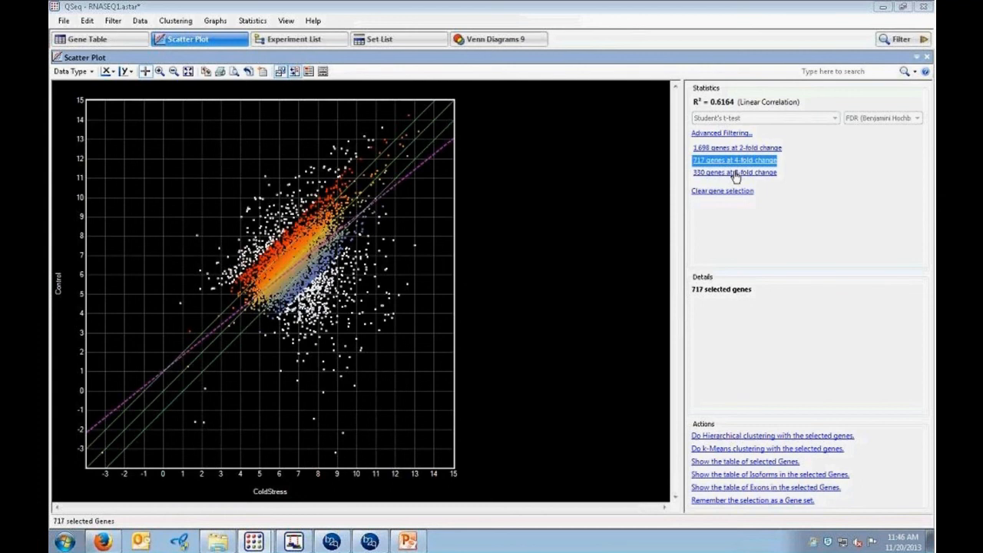
pyautogui.click(734, 174)
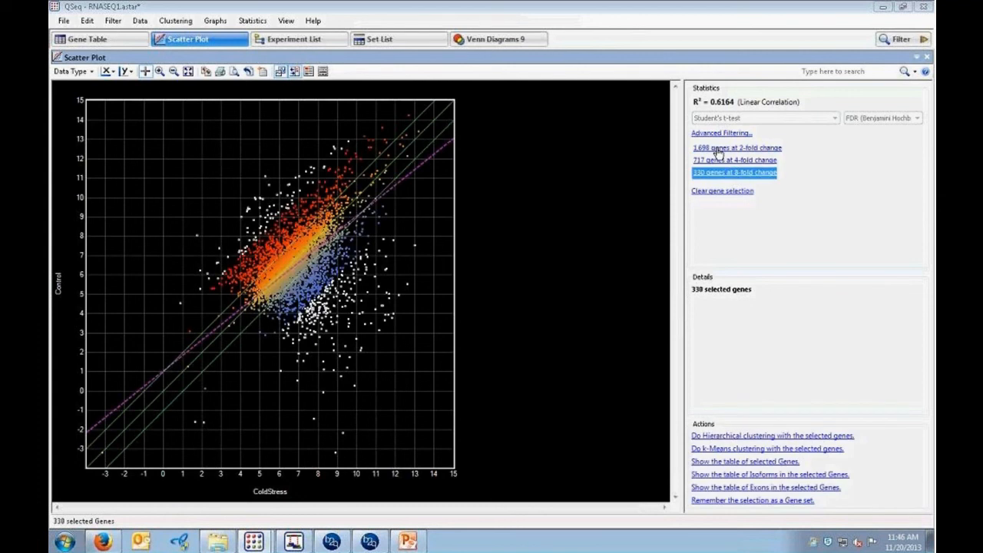
pyautogui.click(718, 149)
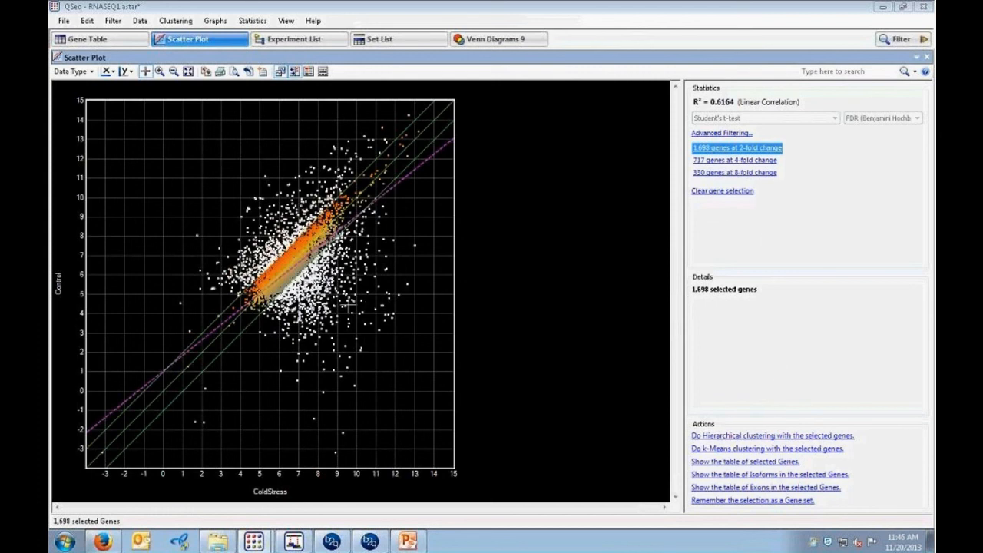
pyautogui.click(715, 463)
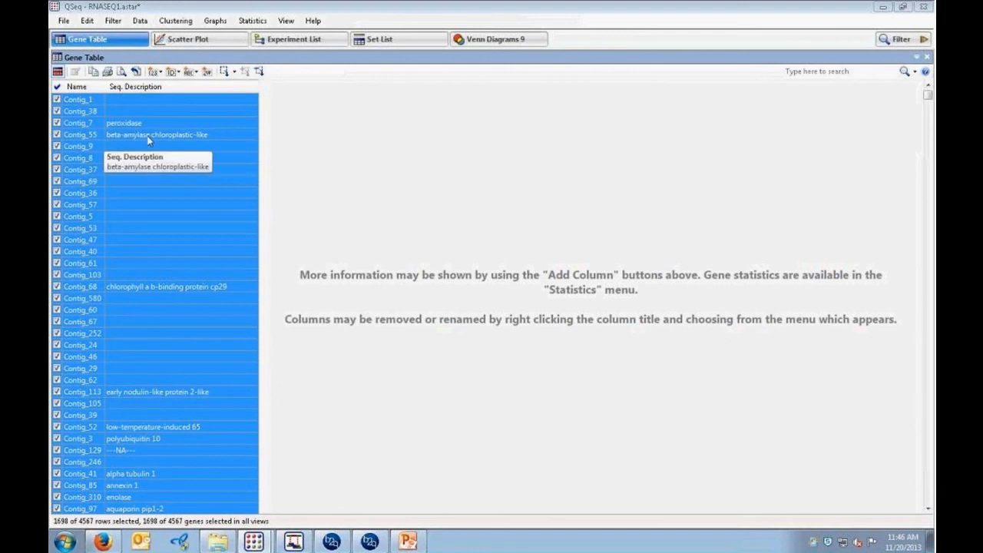
# Add a fold change column with ColdStress as control and Control as experiment, and sort the gene table by it
pyautogui.click(207, 72)
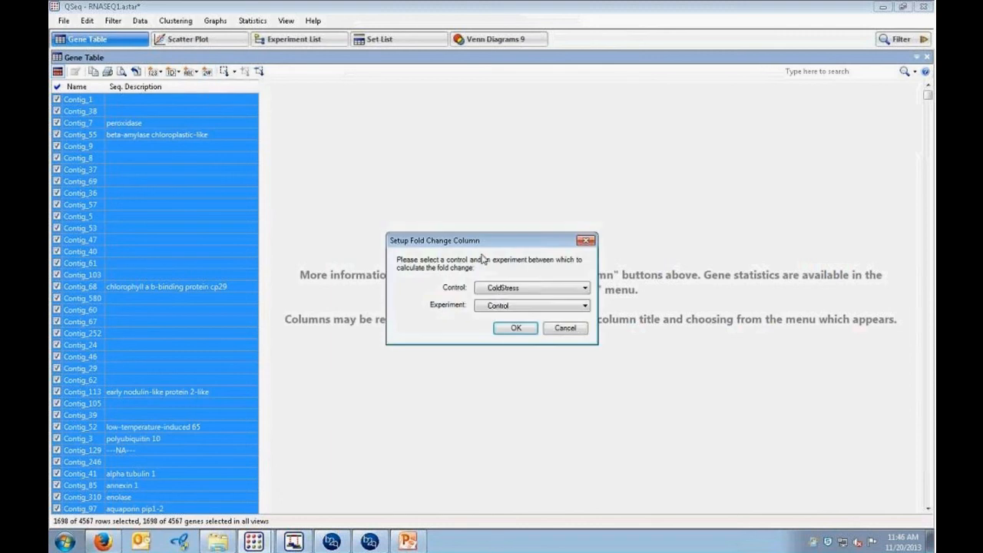
pyautogui.click(517, 329)
pyautogui.moveTo(308, 116)
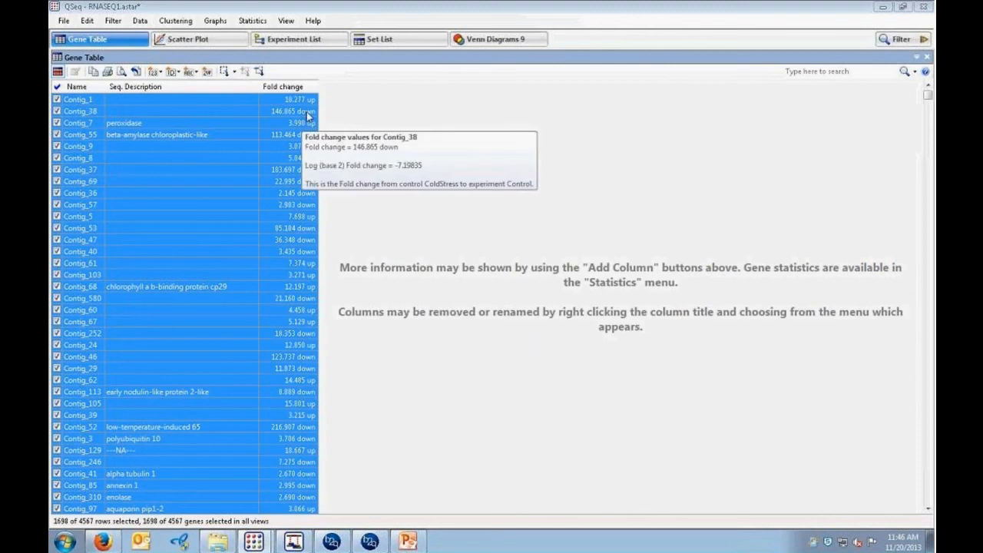
pyautogui.click(296, 86)
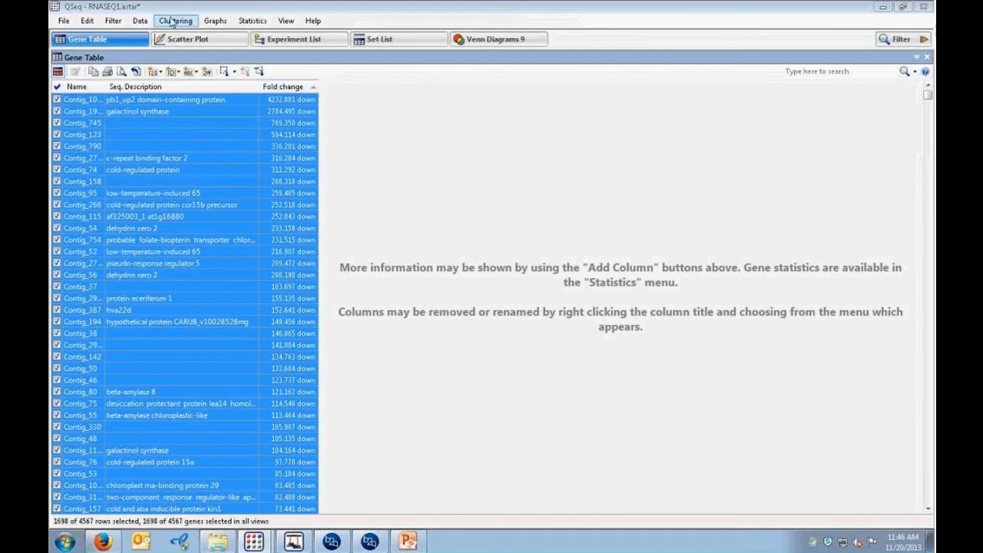
pyautogui.click(218, 22)
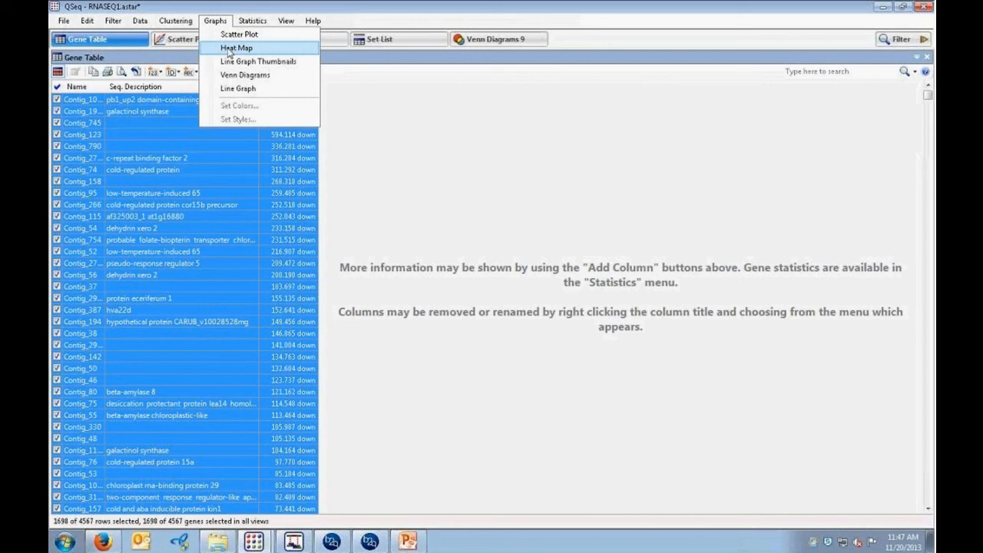
pyautogui.moveTo(321, 22)
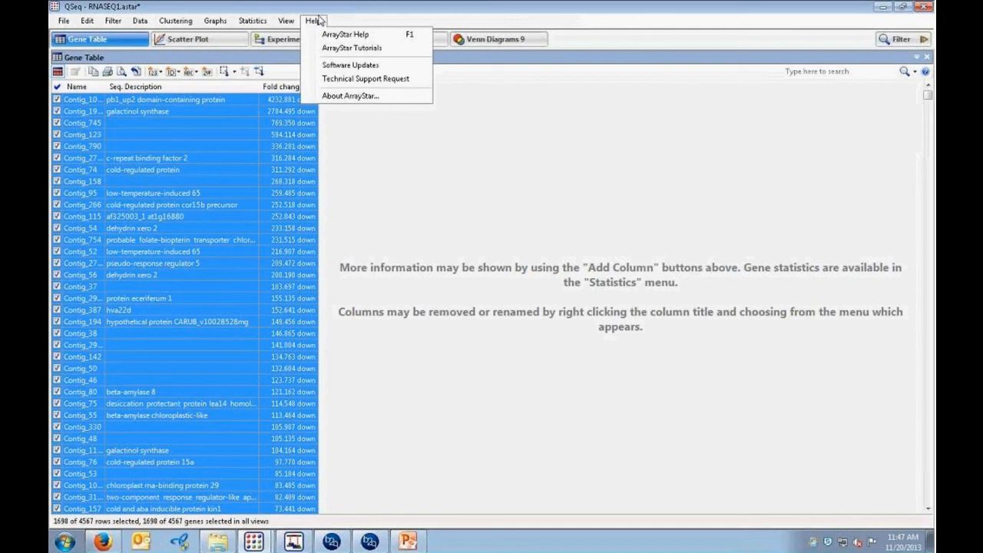
pyautogui.click(364, 11)
# Start a filter on all genes and set the Control expression signal criterion to greater than 5 on the logarithmic scale
pyautogui.click(115, 22)
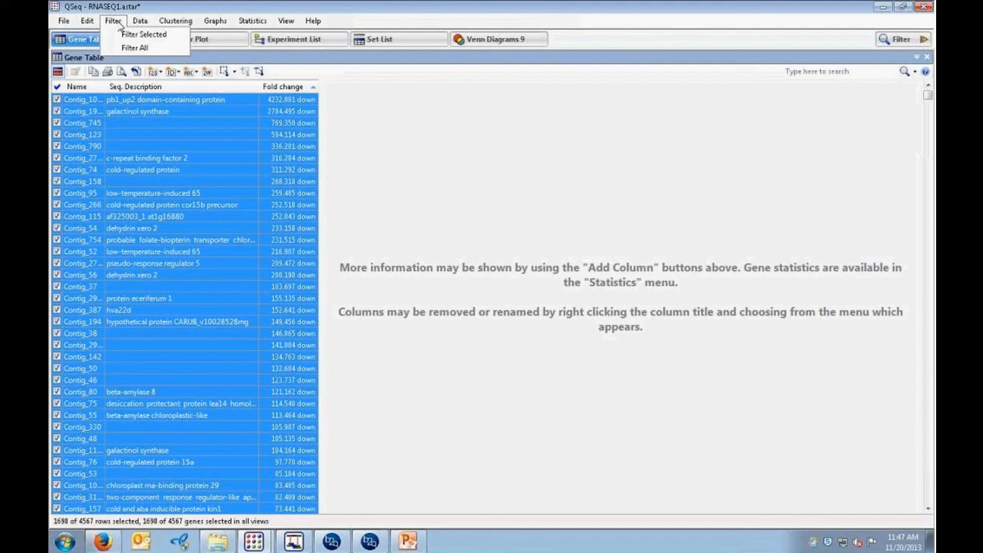
pyautogui.click(133, 50)
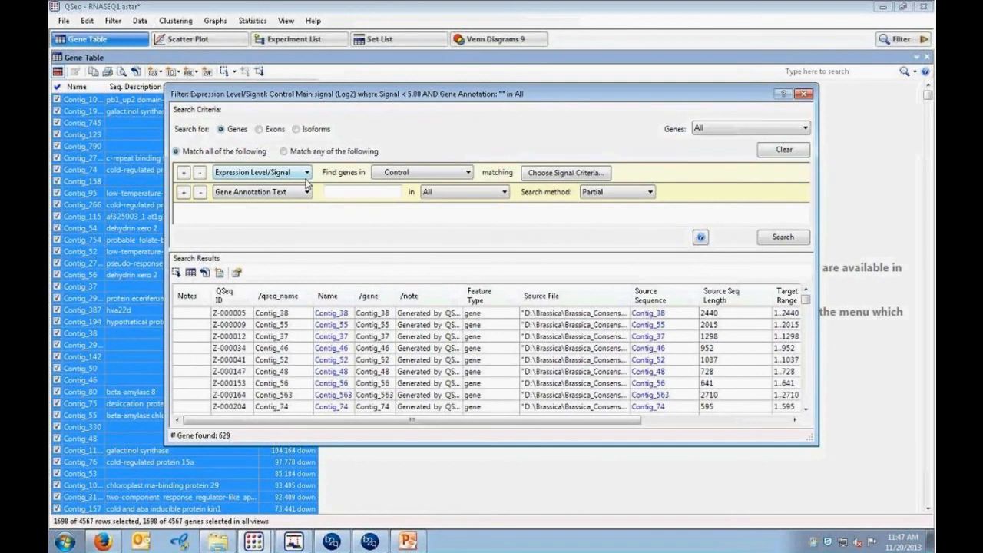
pyautogui.click(559, 174)
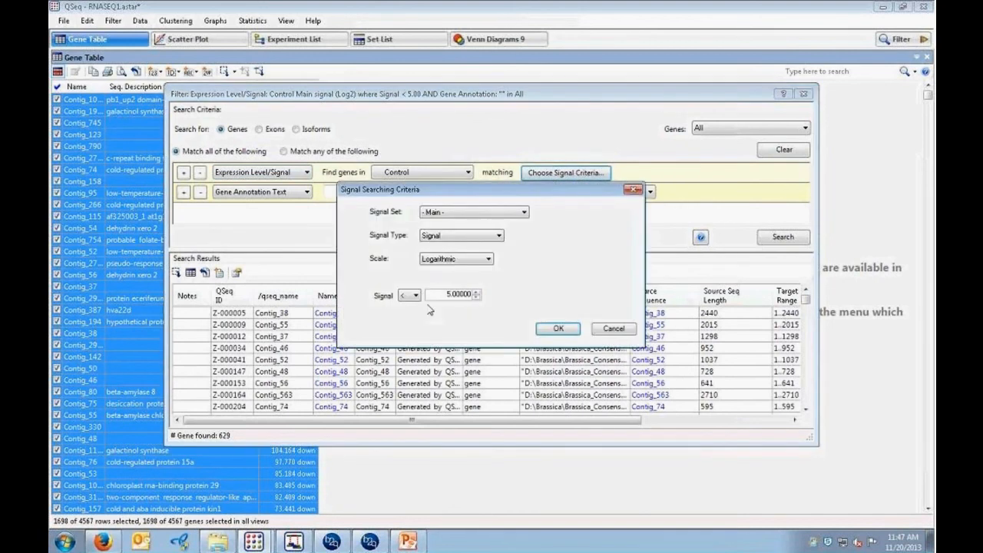
pyautogui.click(411, 296)
pyautogui.click(413, 328)
pyautogui.click(572, 328)
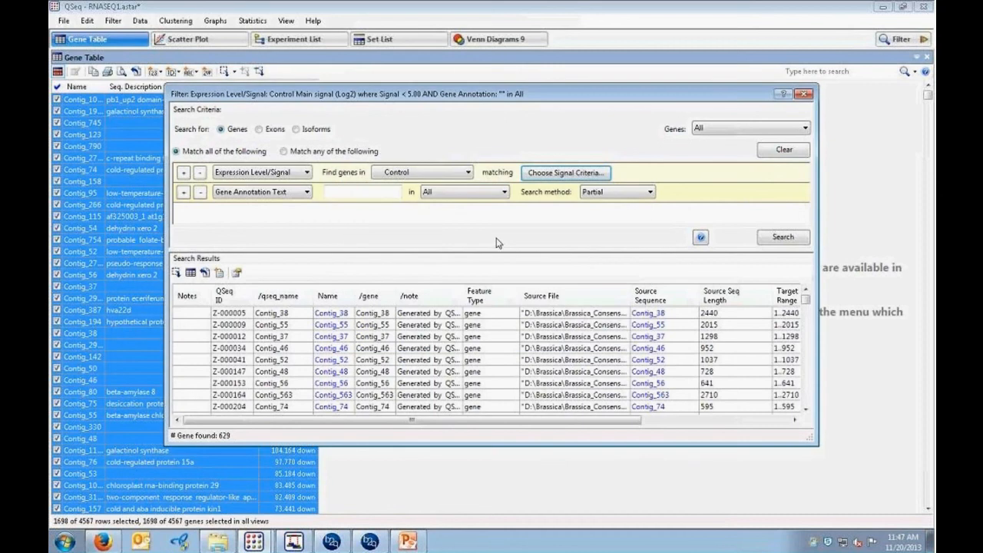
# Add ABC as the gene annotation text to match in all annotations, and search for genes meeting both criteria
pyautogui.click(345, 195)
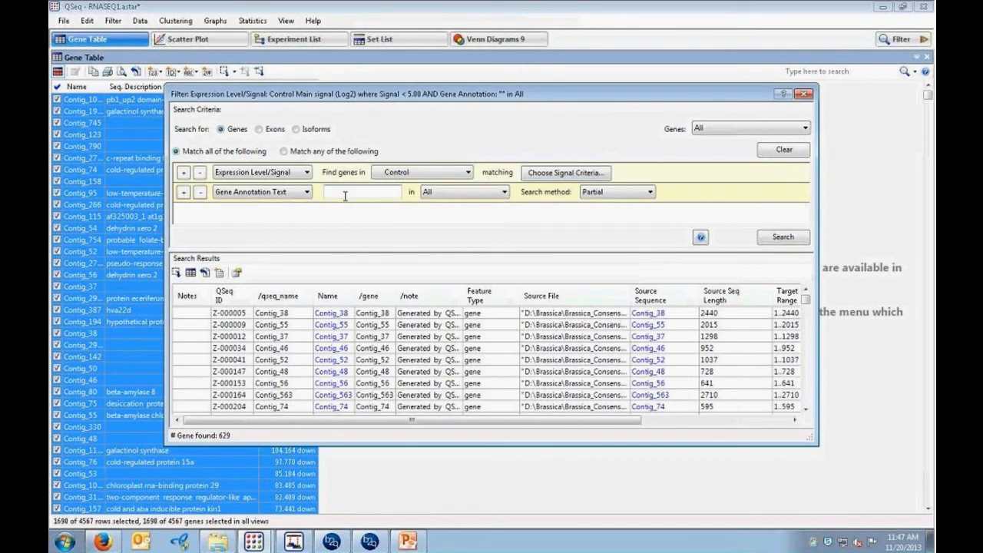
pyautogui.write('ABC')
pyautogui.click(783, 237)
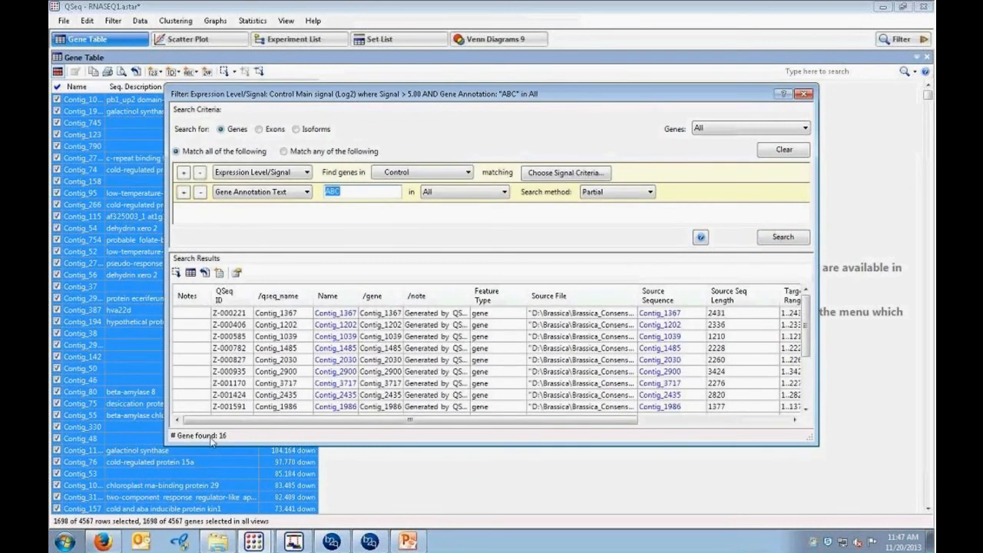
# Save the filtered genes as a new gene set named Contro_sig>5
pyautogui.click(218, 272)
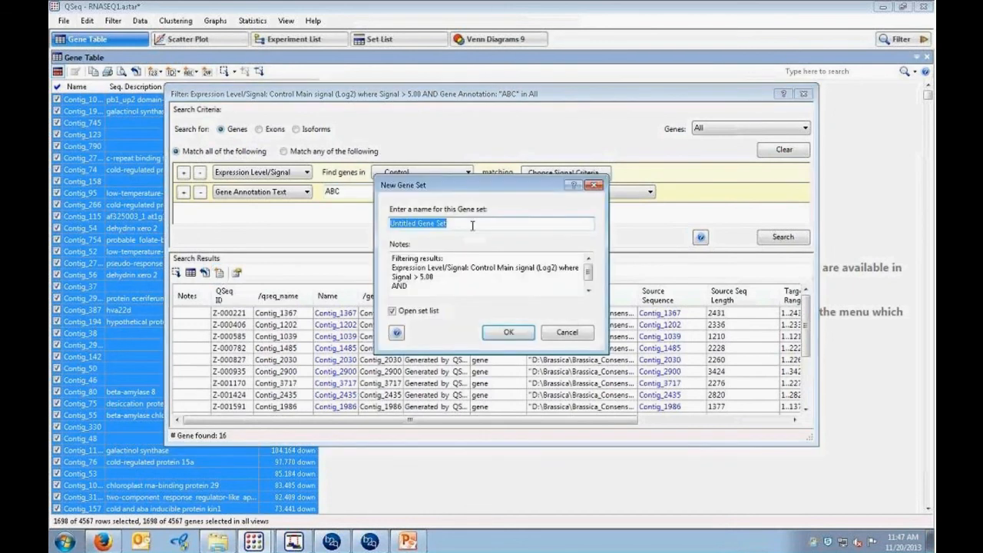
pyautogui.doubleClick(441, 223)
pyautogui.moveTo(447, 223); pyautogui.dragTo(357, 226)
pyautogui.write('Con')
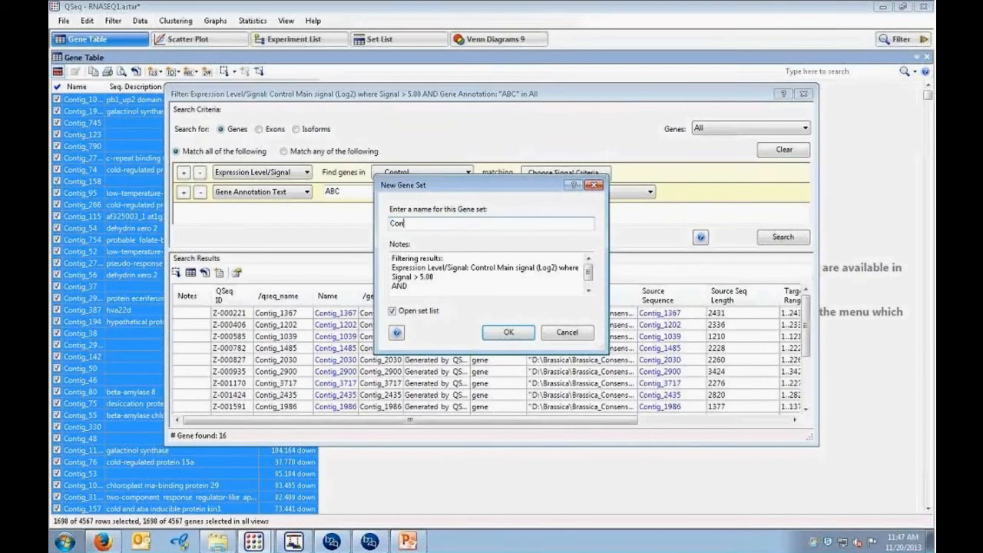
pyautogui.write('trol>')
pyautogui.press('BackSpace')
pyautogui.write('_sig>5')
pyautogui.click(486, 333)
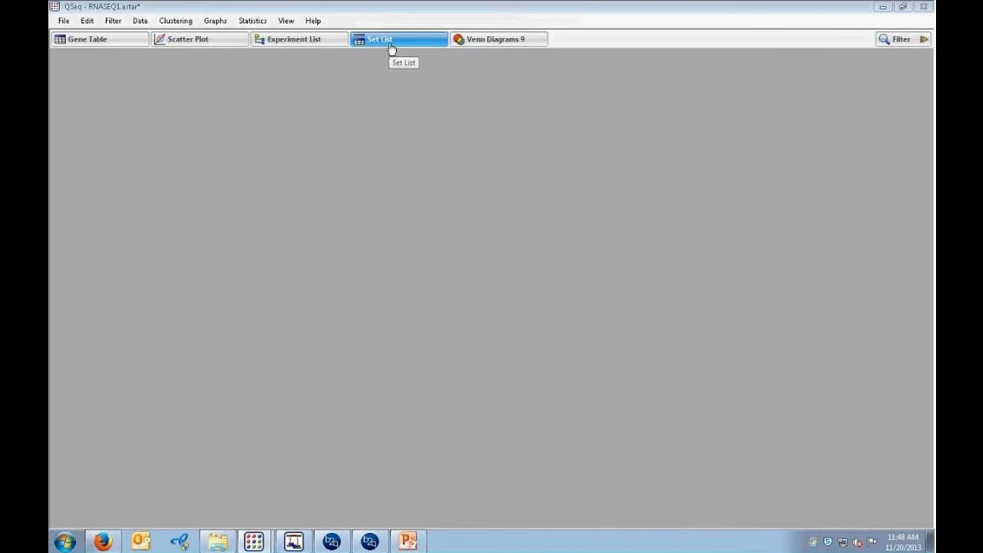
# Review the genes and filter notes of the Contro_sig>5 set in the set list
pyautogui.click(385, 47)
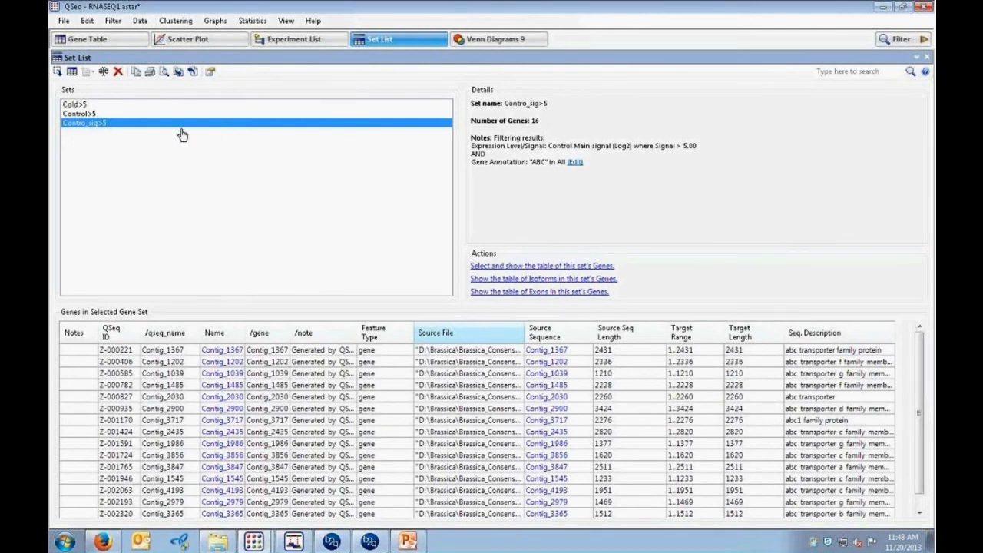
pyautogui.doubleClick(105, 124)
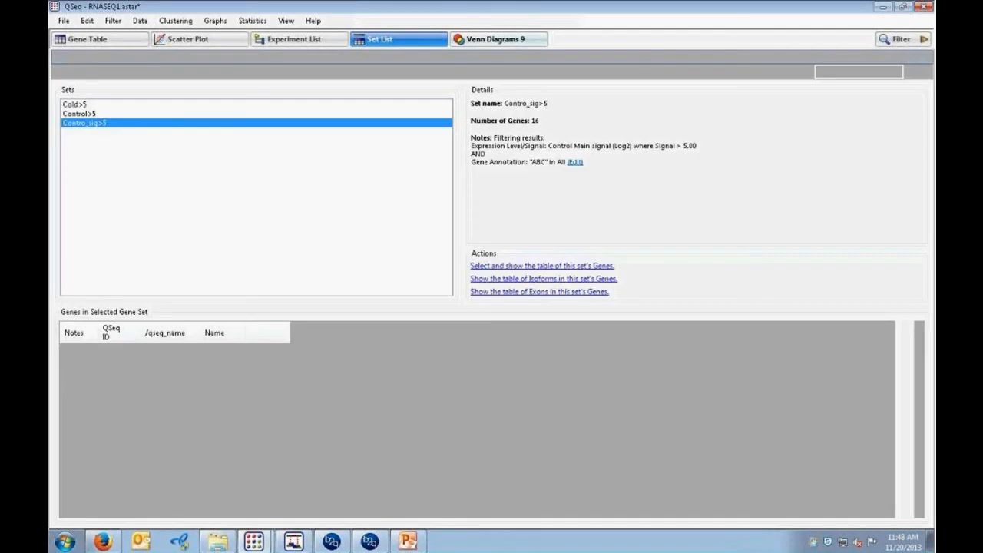
# View the Venn diagram of the Cold>5 and Control>5 gene sets, and return to the gene table
pyautogui.click(500, 40)
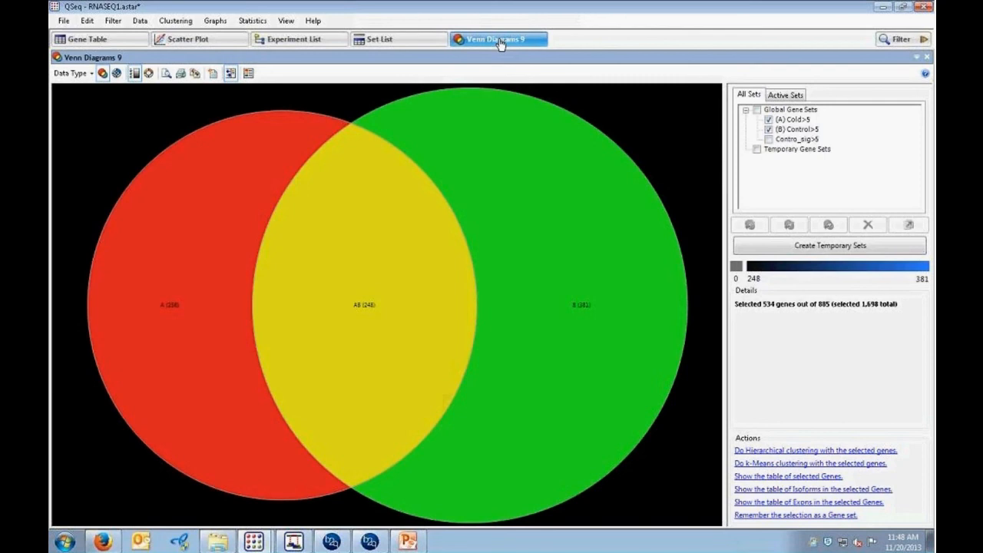
pyautogui.doubleClick(592, 318)
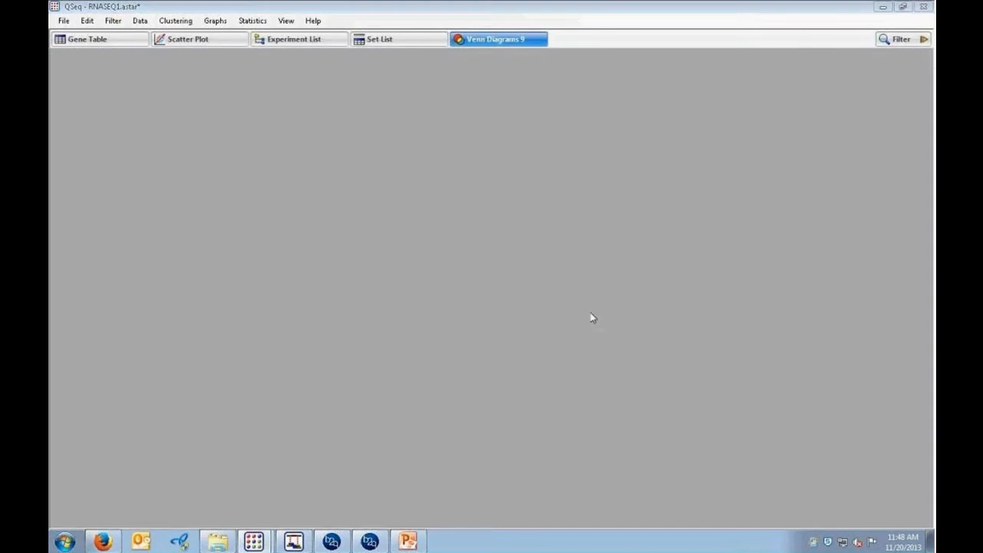
pyautogui.click(475, 44)
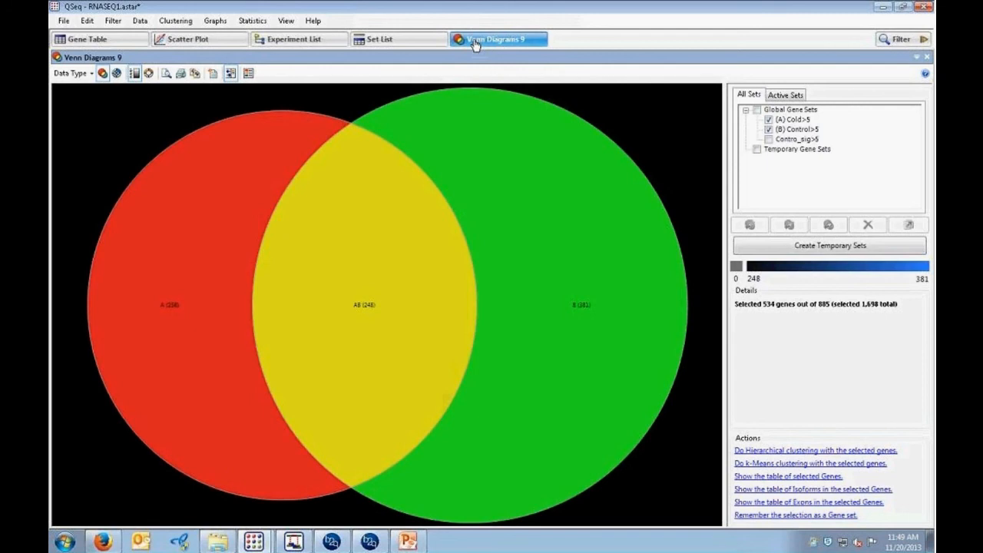
pyautogui.click(475, 44)
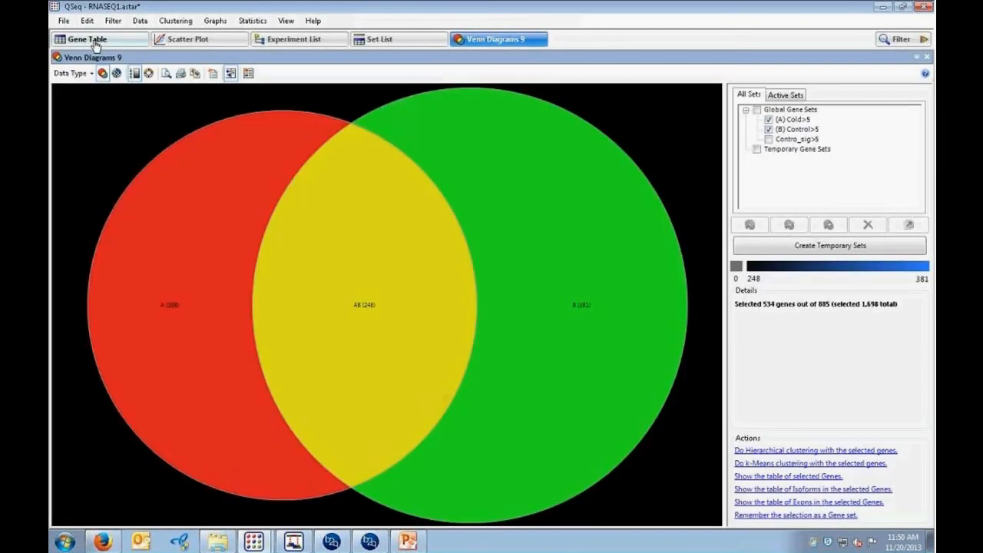
pyautogui.click(86, 42)
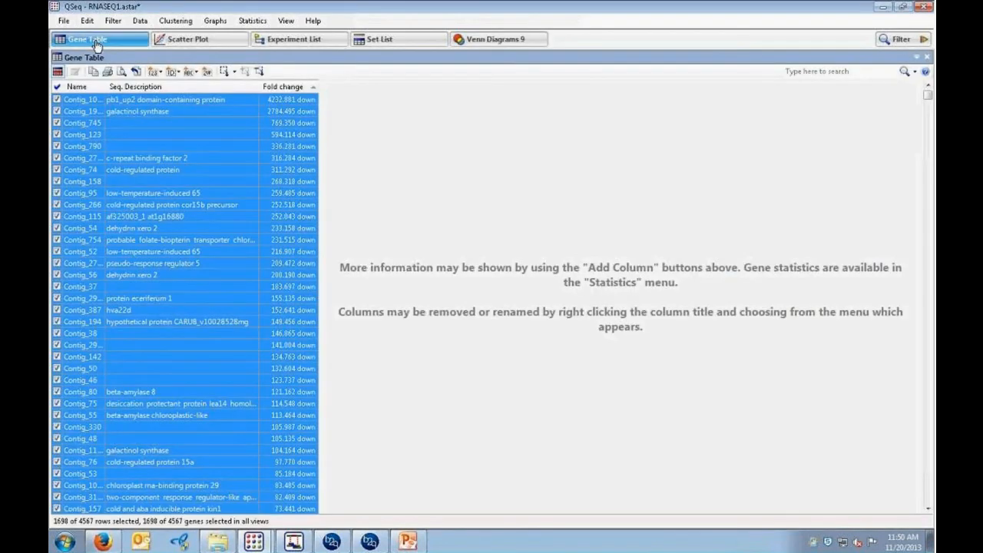
pyautogui.click(109, 67)
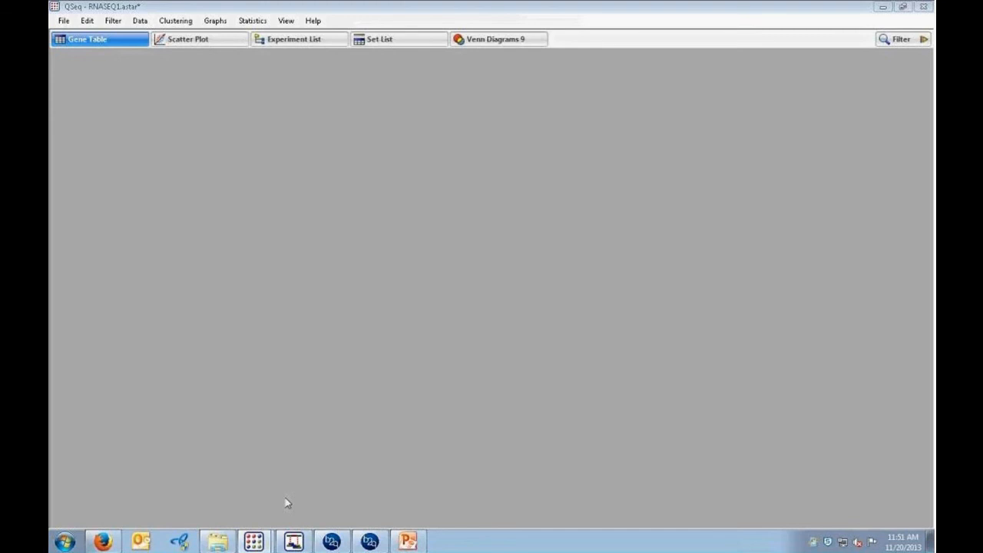
# Switch to Firefox and look over the DNASTAR page on published SeqMan NGen transcriptome assembly comparisons
pyautogui.click(116, 545)
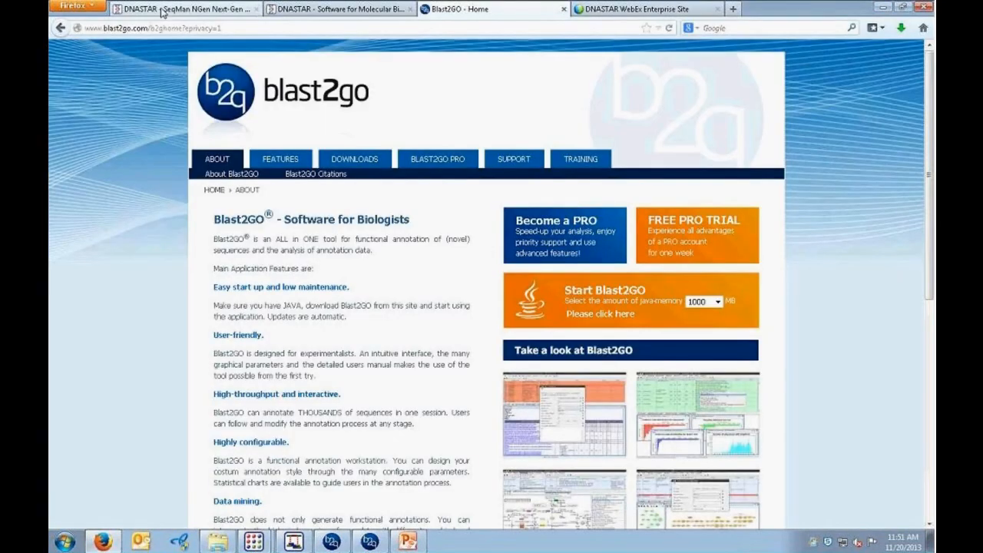
pyautogui.click(228, 13)
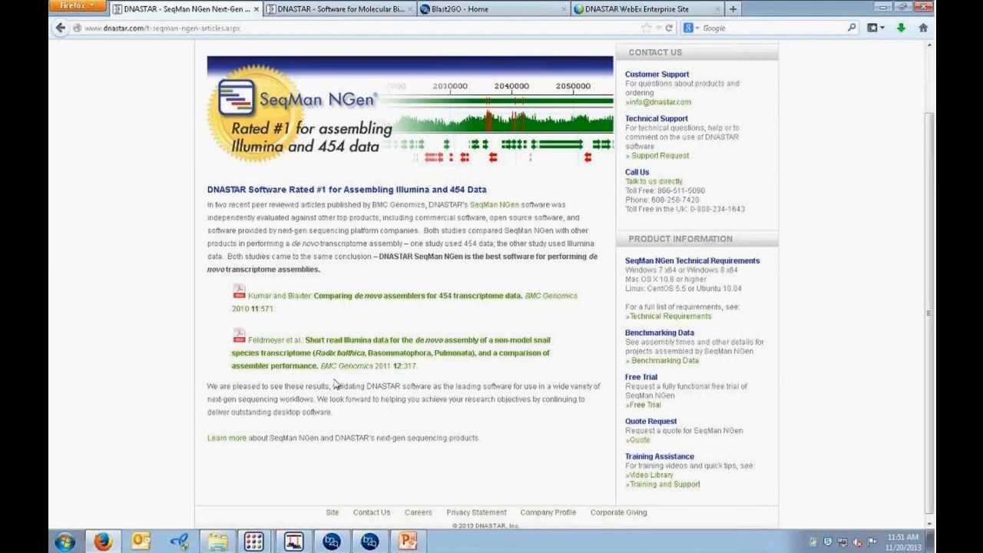
pyautogui.scroll(2, 365, 161)
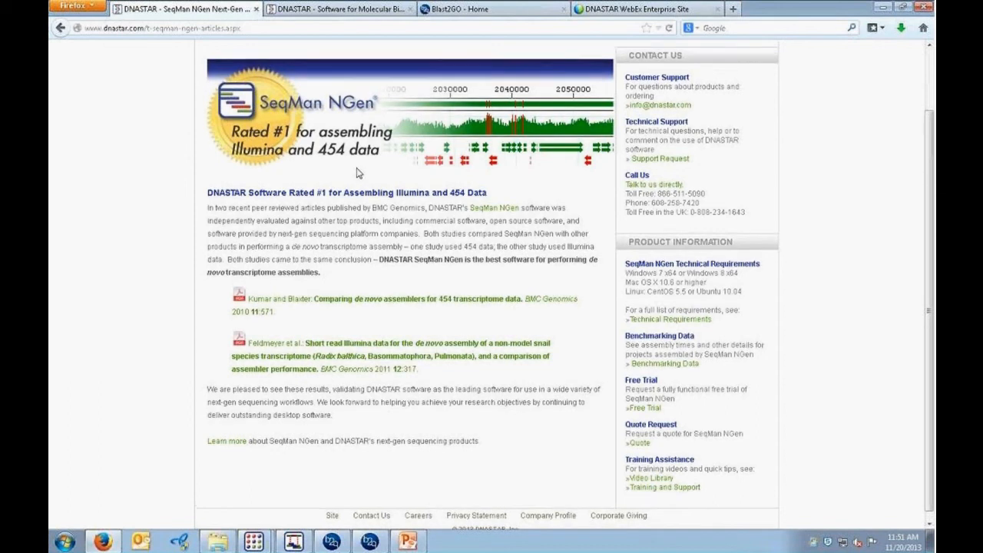
# Check the listed Next-Gen Solutions on the DNASTAR site, and open and browse the Webinars page
pyautogui.moveTo(407, 83)
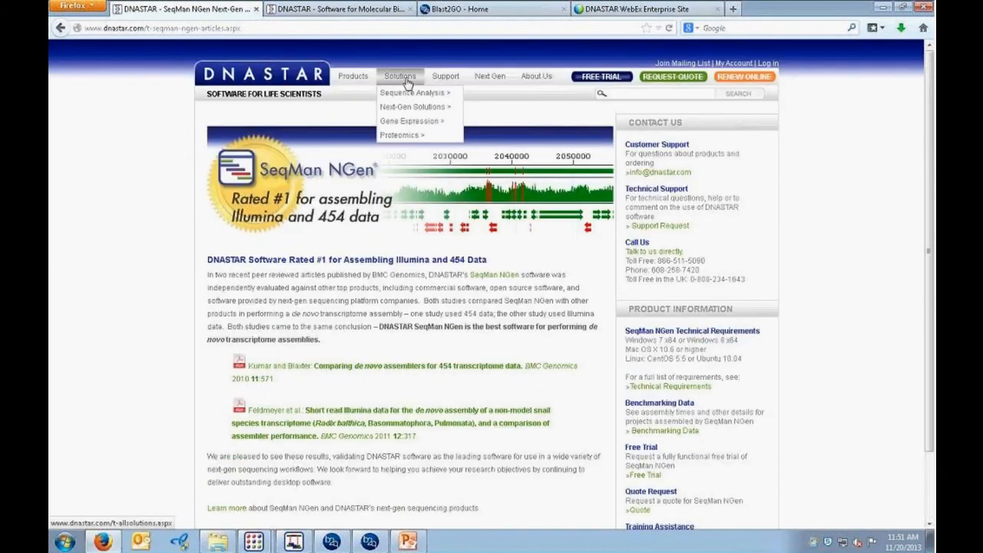
pyautogui.moveTo(415, 113)
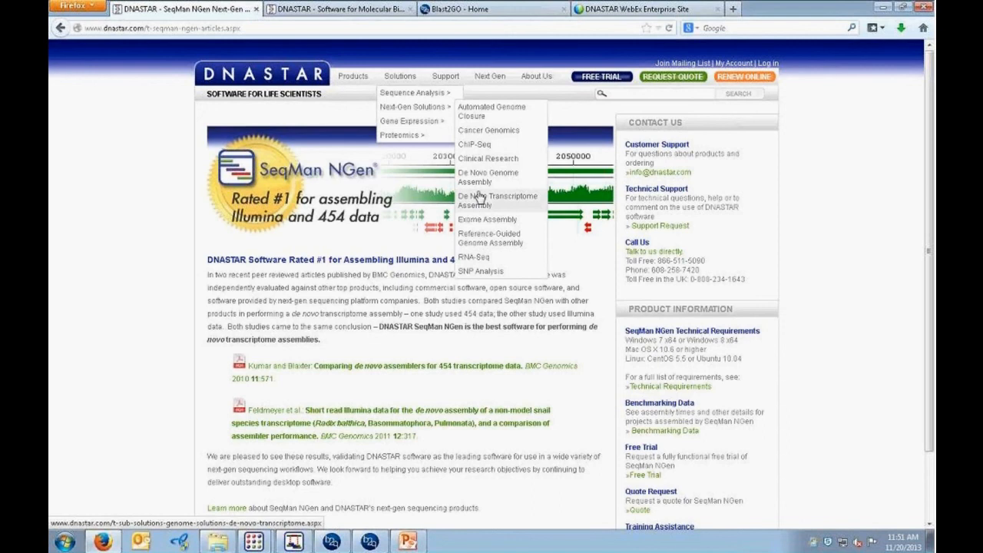
pyautogui.moveTo(448, 86)
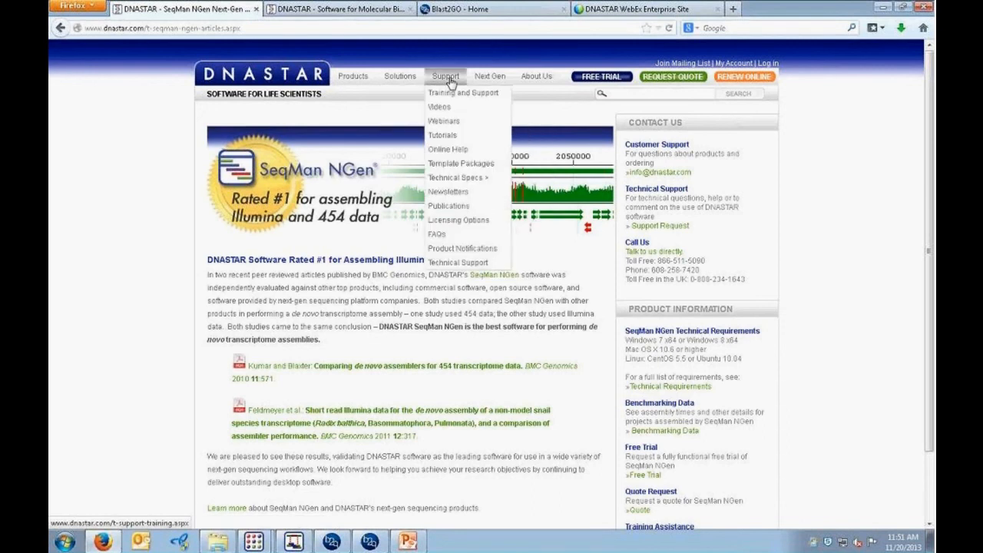
pyautogui.click(450, 123)
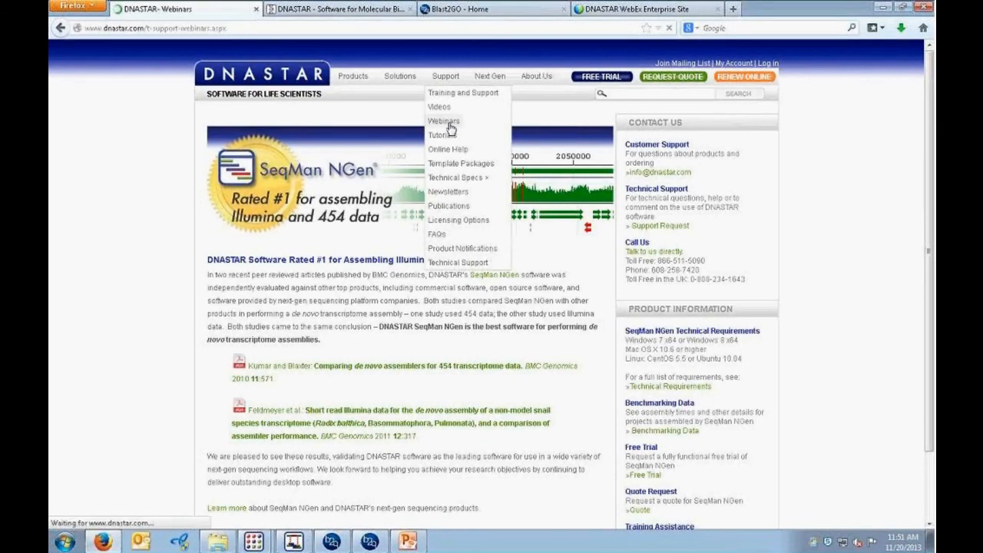
pyautogui.scroll(-10, 256, 287)
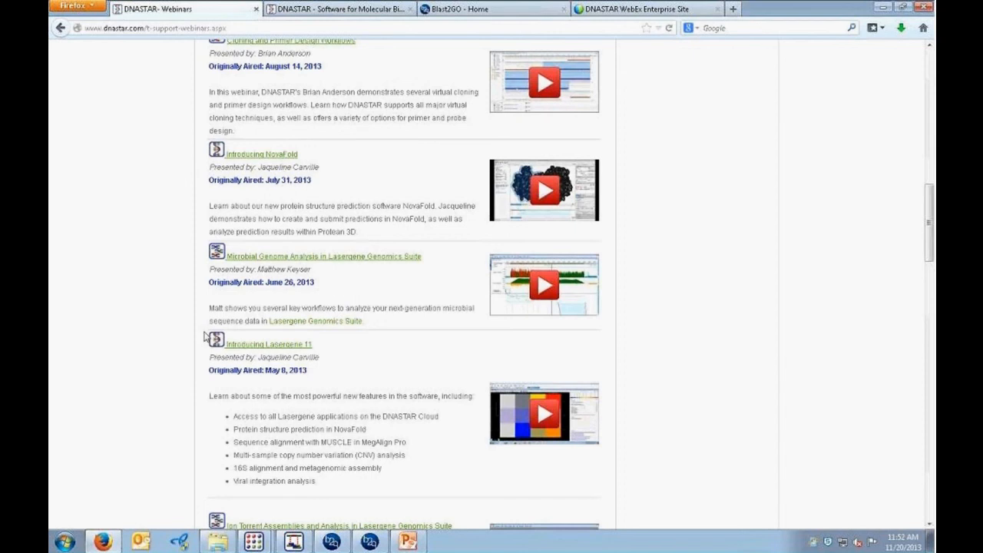
pyautogui.scroll(15, 195, 333)
# Open the DNASTAR Video Library and examine the Gene Expression Analysis training videos
pyautogui.moveTo(445, 76)
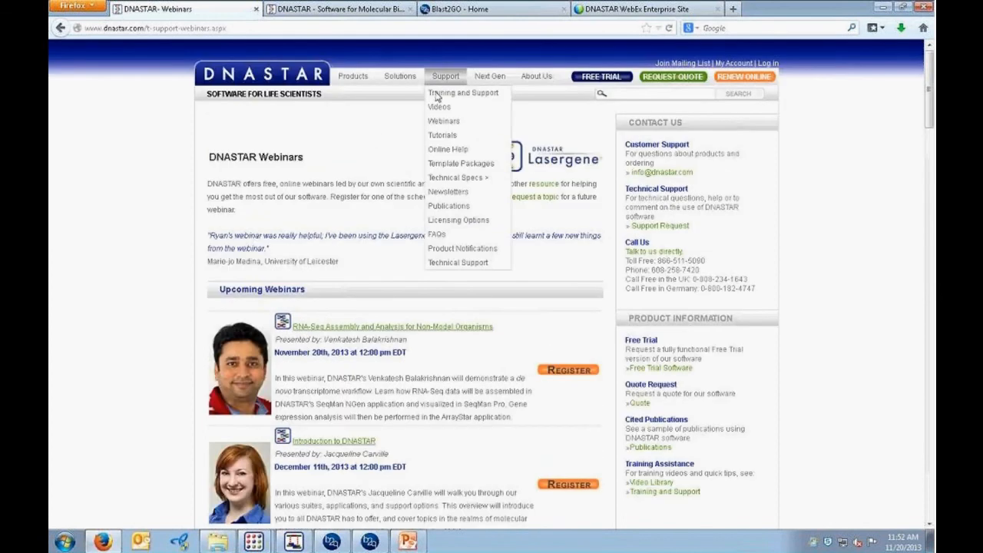
pyautogui.click(440, 108)
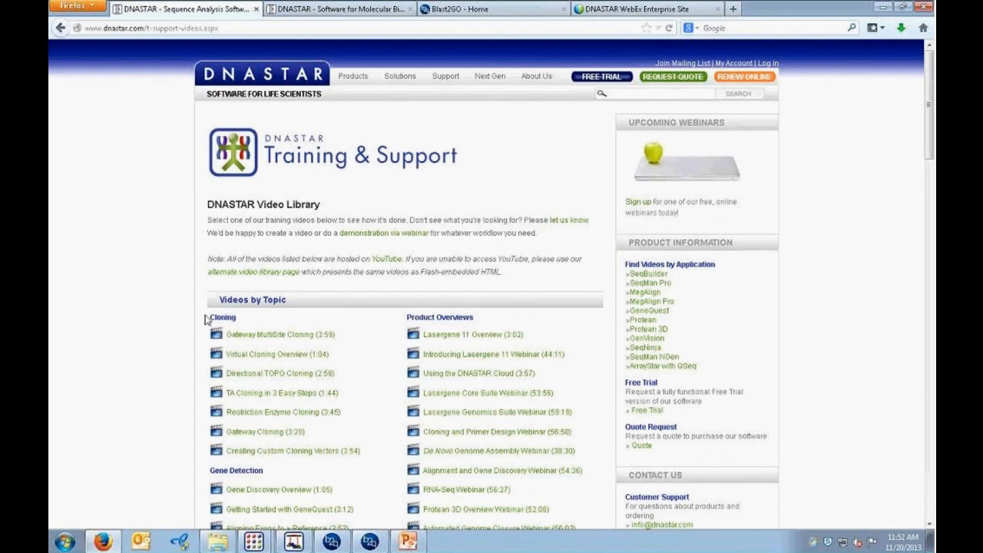
pyautogui.scroll(-3, 119, 334)
pyautogui.scroll(-3, 119, 334)
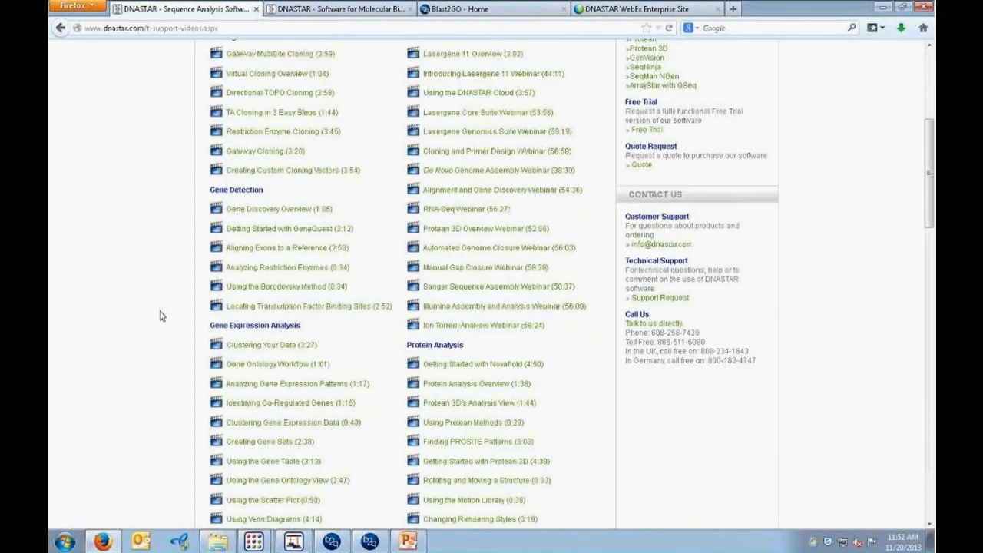
pyautogui.scroll(-2, 195, 286)
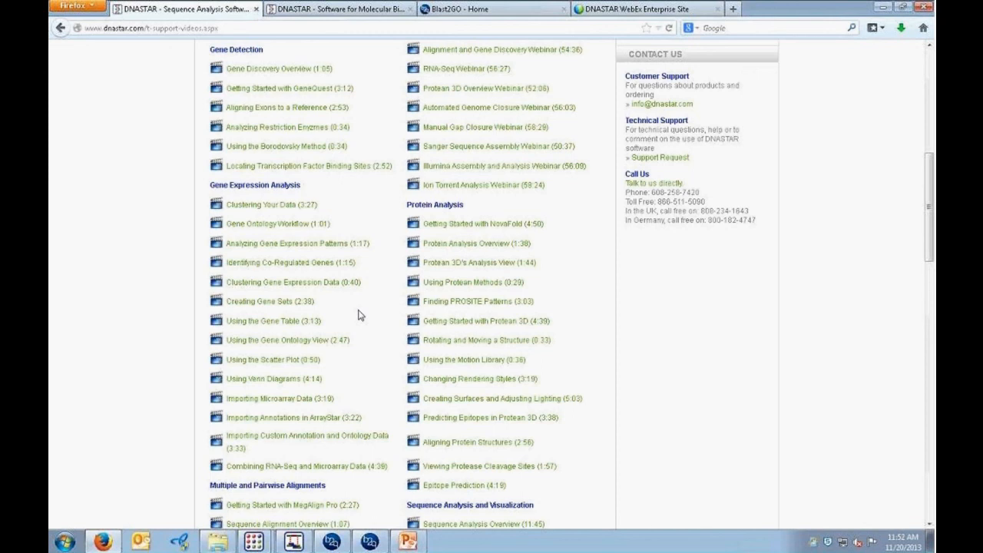
# Show the closing Thank you! slide in PowerPoint, and bring up the DNASTAR home page in Firefox
pyautogui.click(408, 542)
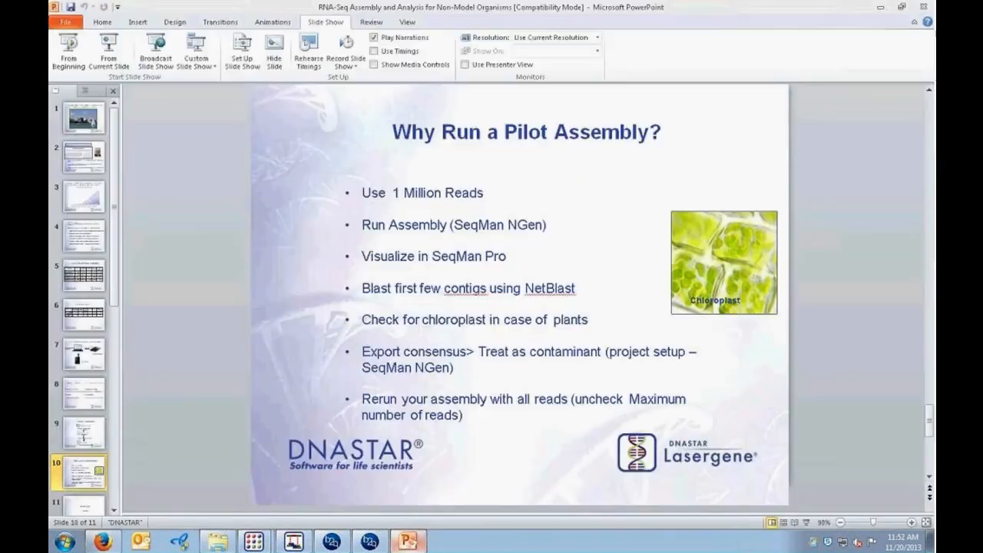
pyautogui.click(79, 505)
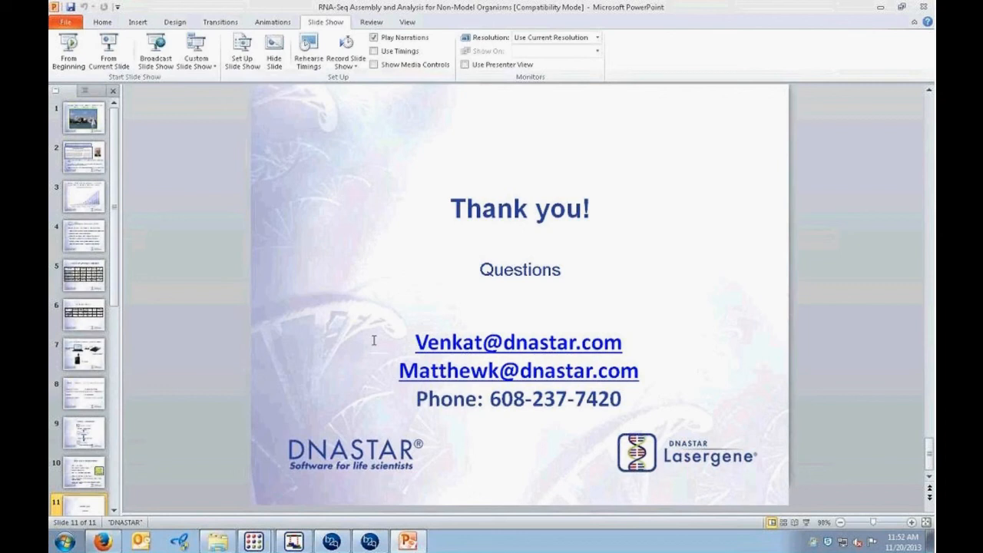
pyautogui.click(112, 541)
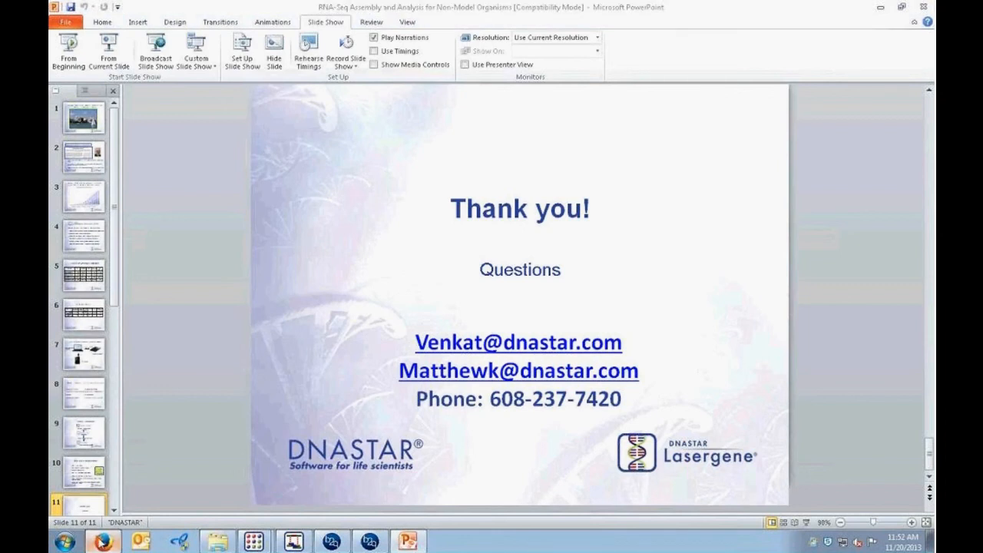
pyautogui.click(328, 11)
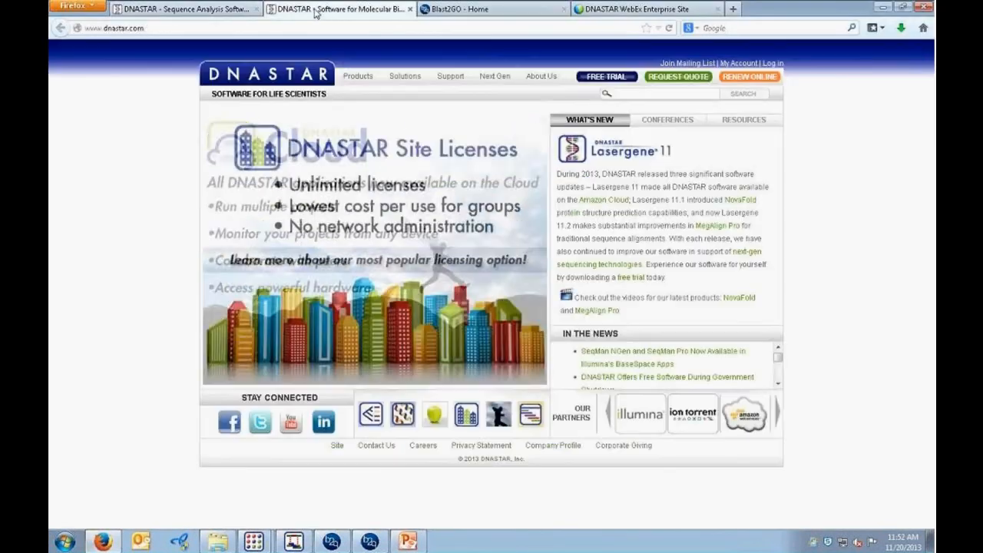